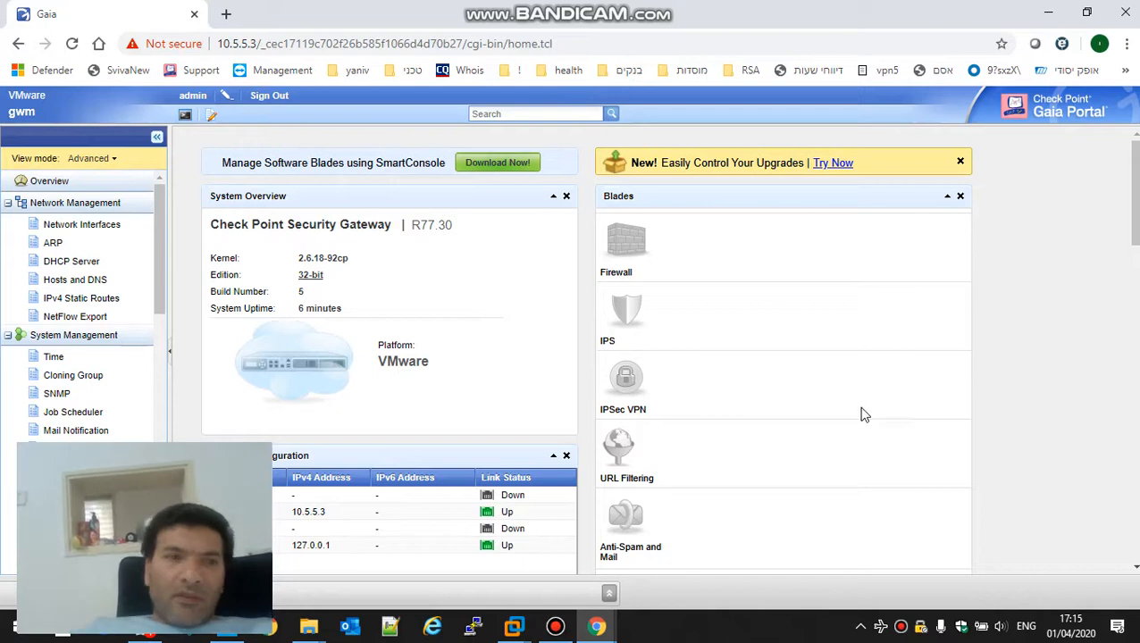
# Step: Open the Network Interfaces list and check the lab network diagram
pyautogui.click(96, 227)
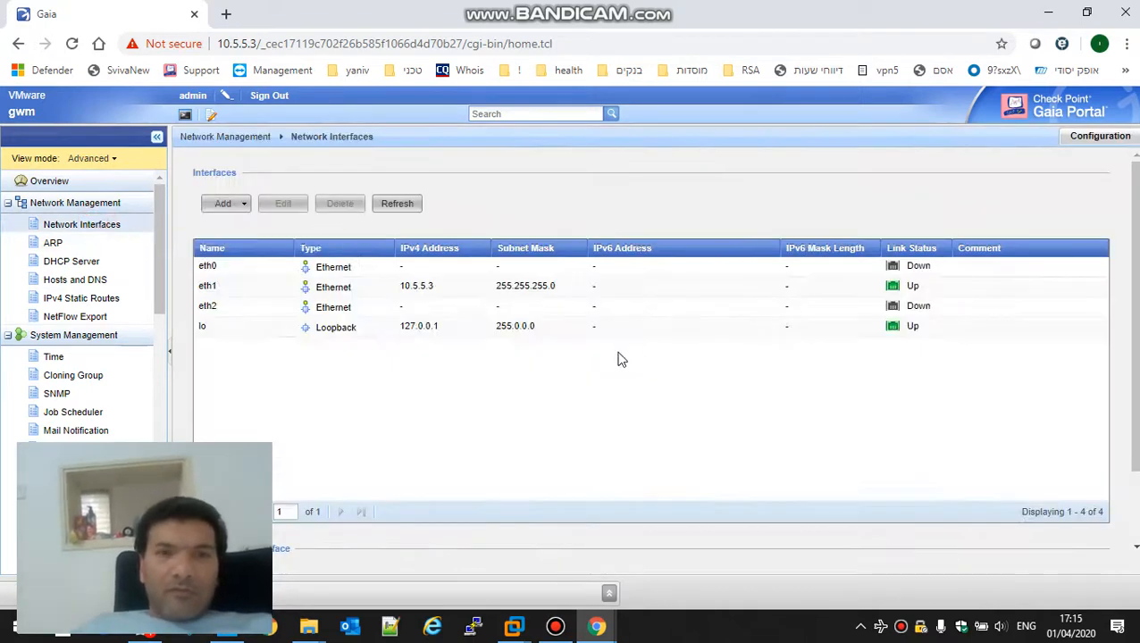
pyautogui.click(332, 288)
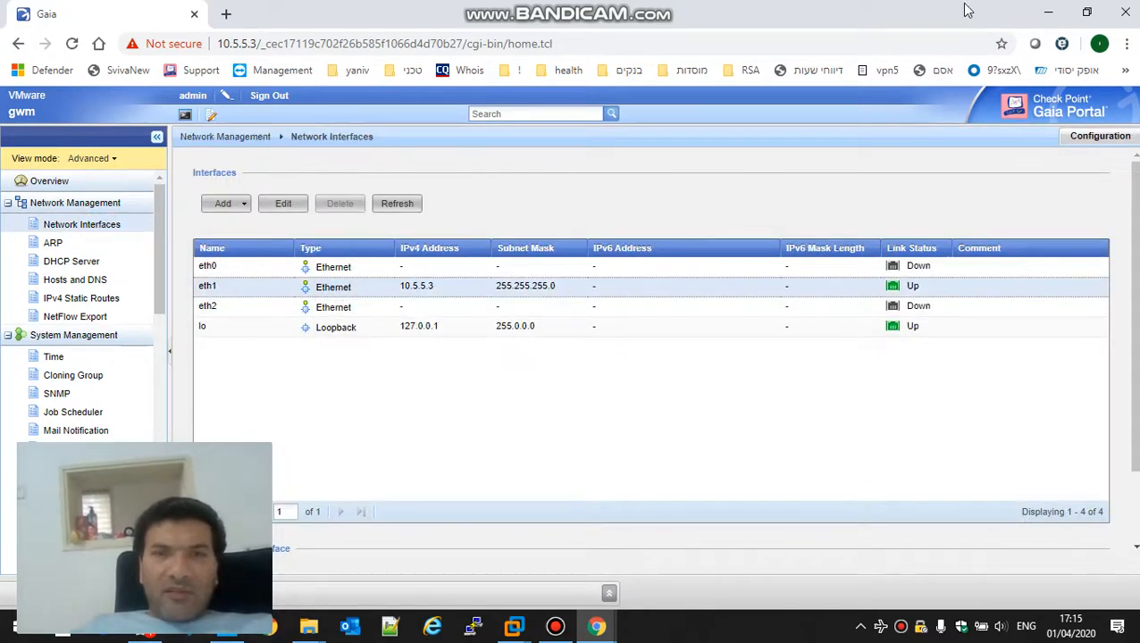
pyautogui.click(1047, 11)
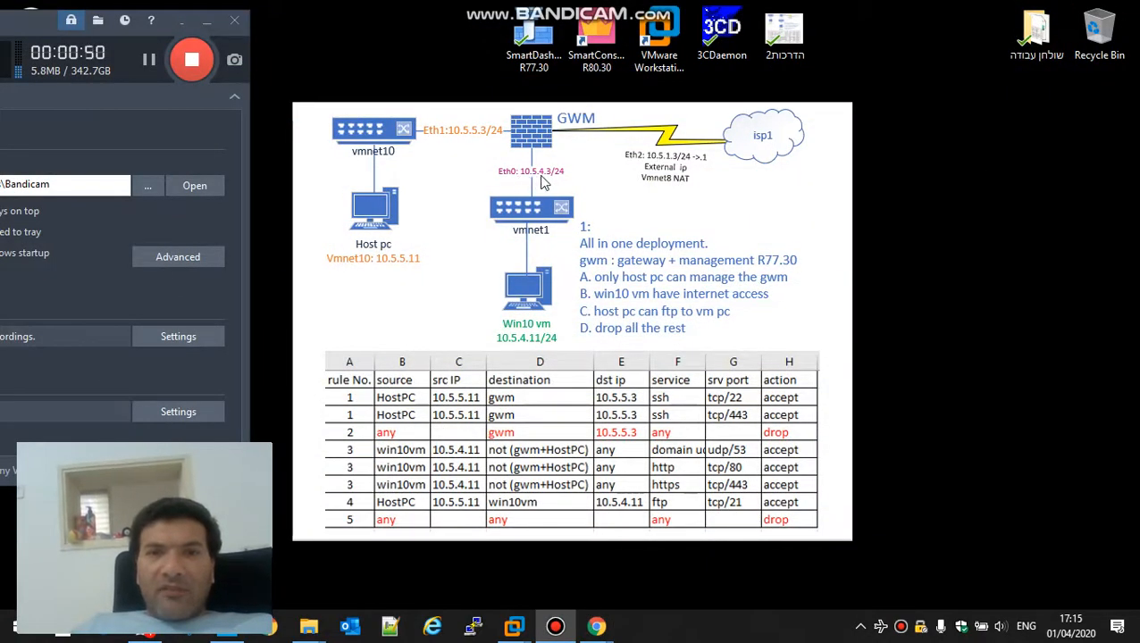
pyautogui.hotkey('alt', 'Tab')
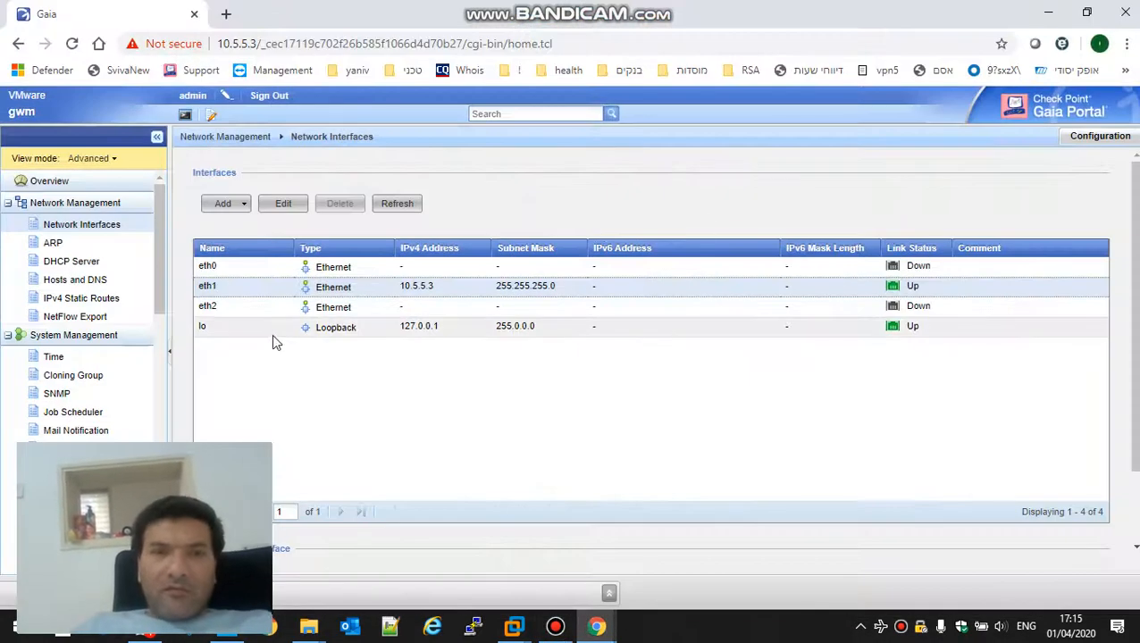
# Step: Enable eth0 with IPv4 10.5.4.3, mask 255.255.255.0 and comment 'internal', then minimize the portal
pyautogui.doubleClick(342, 266)
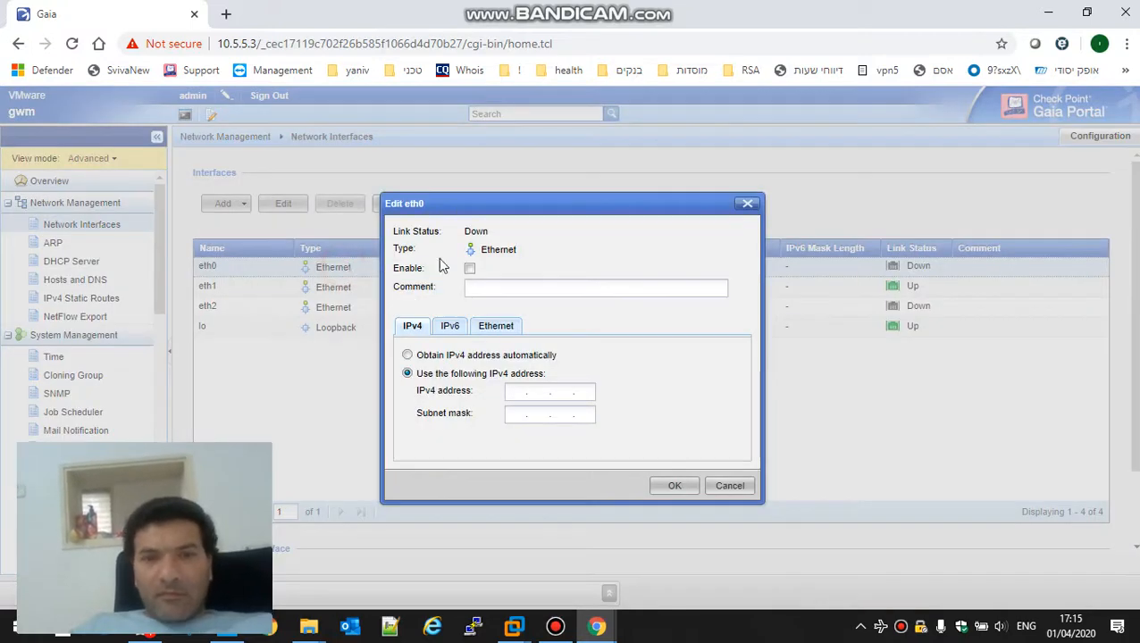
pyautogui.click(470, 269)
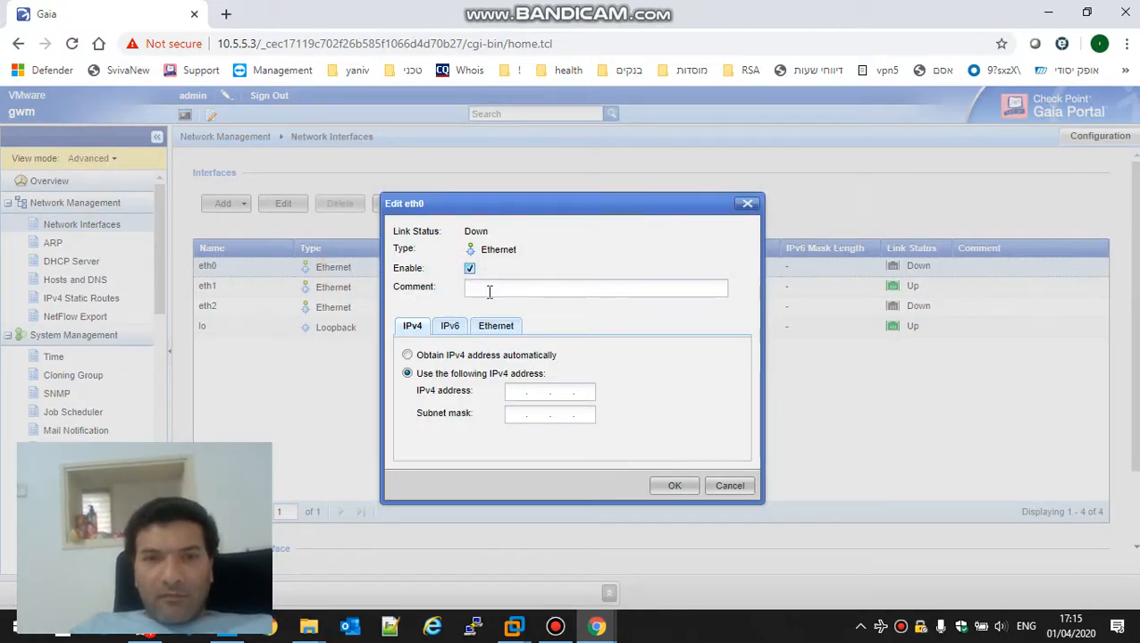
pyautogui.click(522, 390)
pyautogui.write('10.5.4.3')
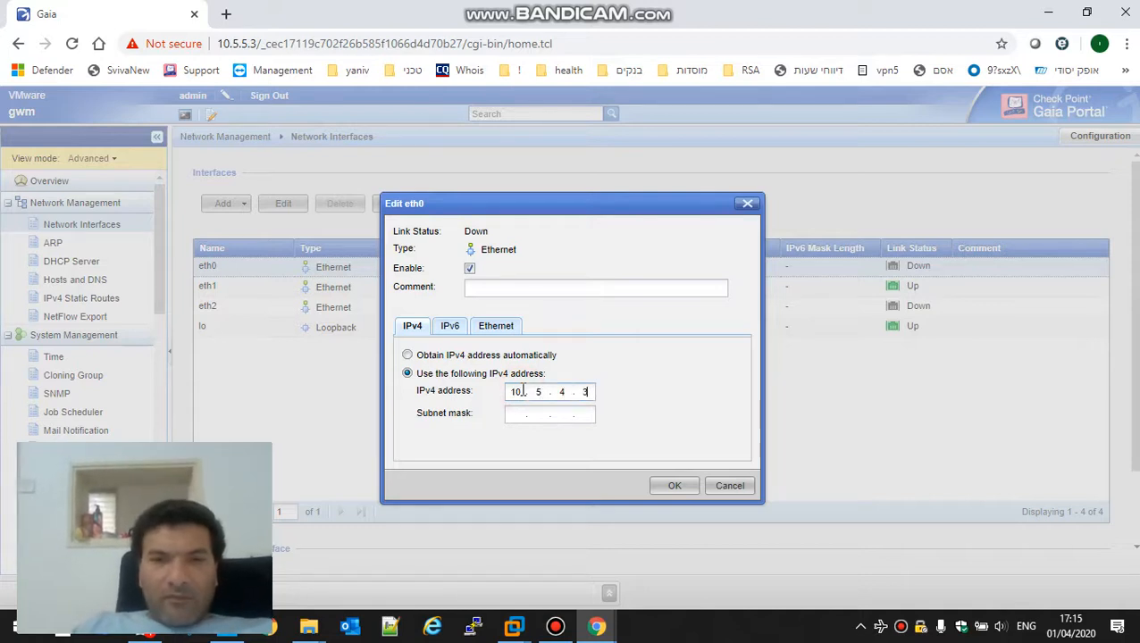
pyautogui.press('Tab')
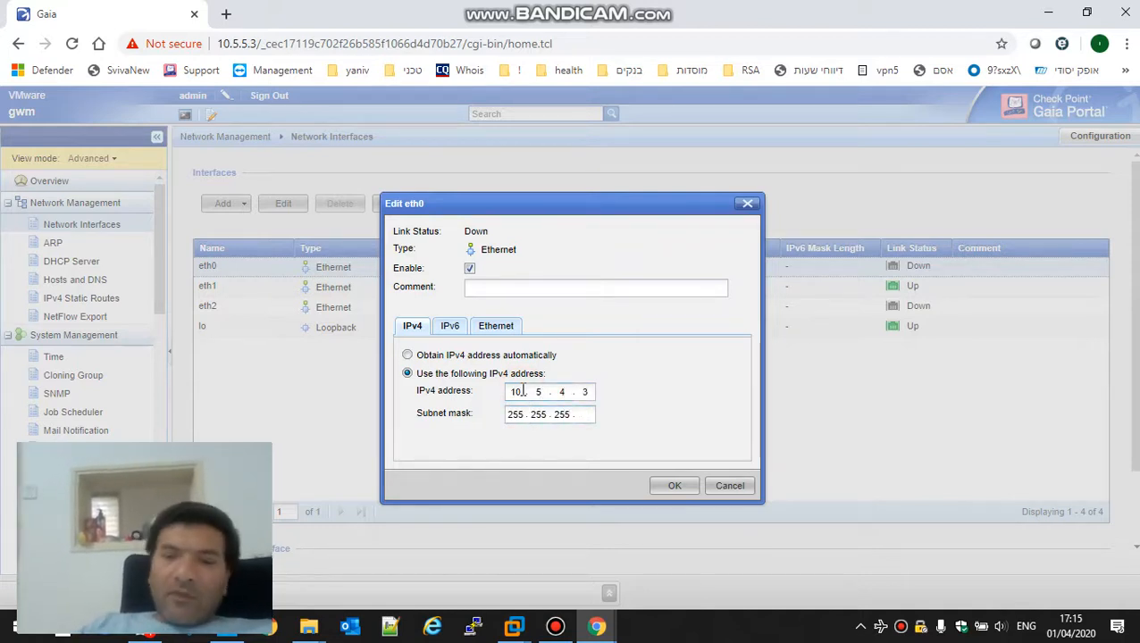
pyautogui.write('0')
pyautogui.click(533, 289)
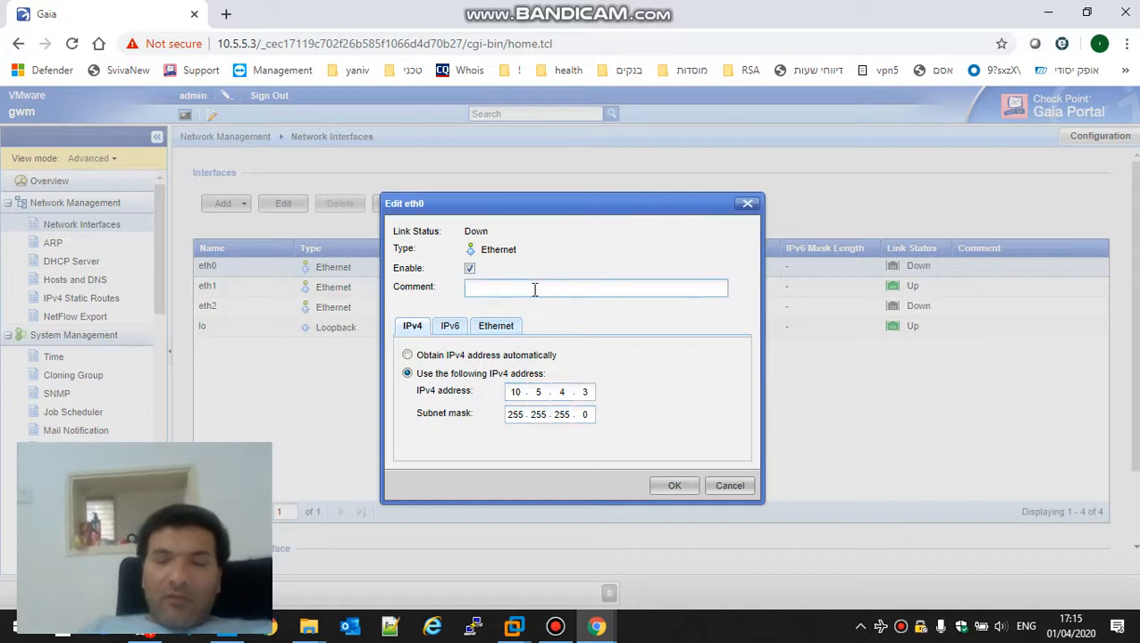
pyautogui.write('internal')
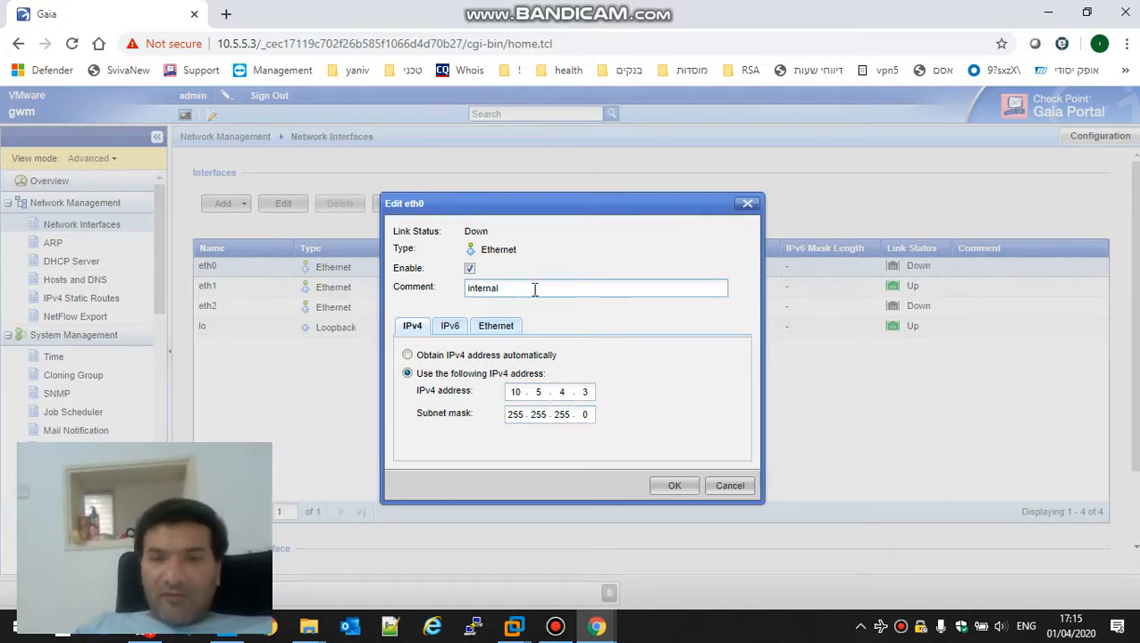
pyautogui.click(688, 488)
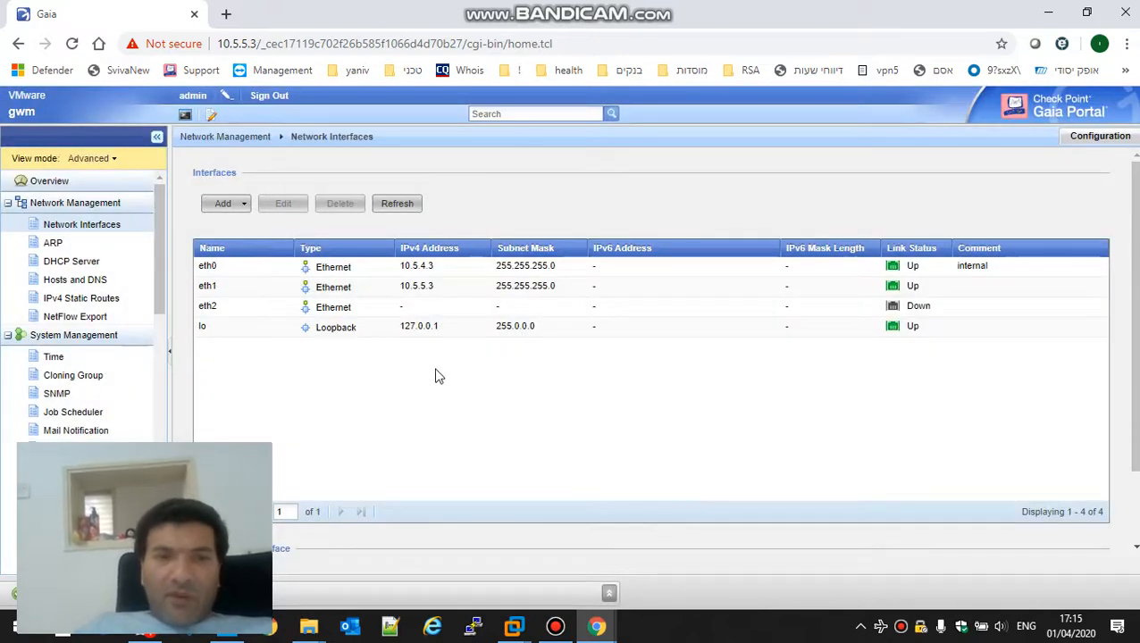
pyautogui.click(1086, 12)
pyautogui.click(1024, 18)
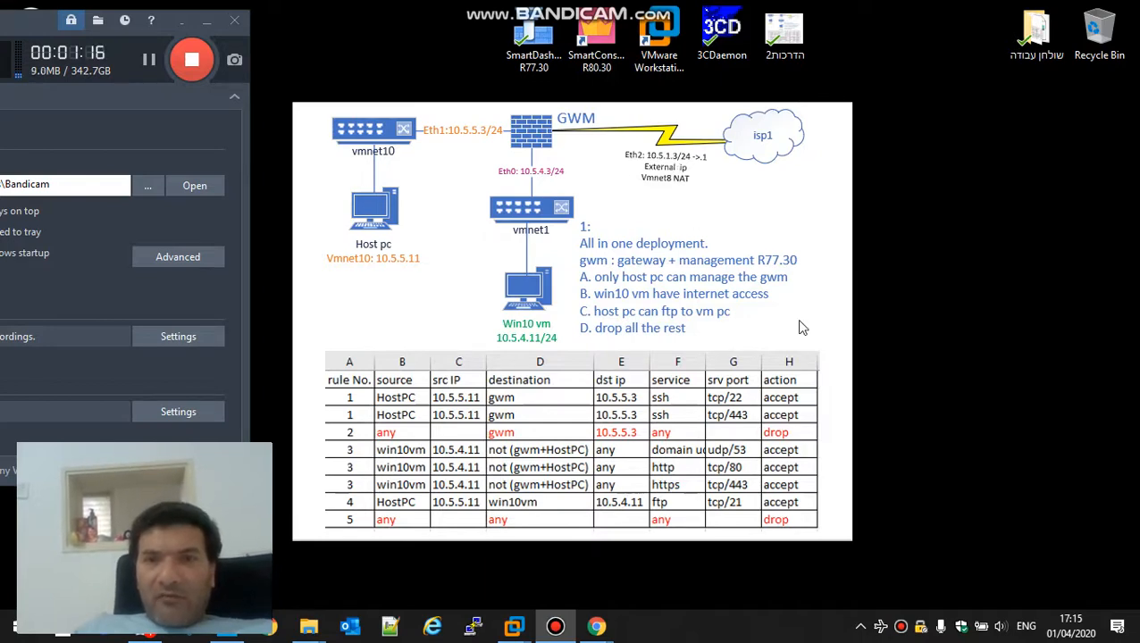
# Step: Enable eth2 with comment 'internet', IPv4 10.5.1.3 and mask 255.255.255.0, and save
pyautogui.hotkey('alt', 'Tab')
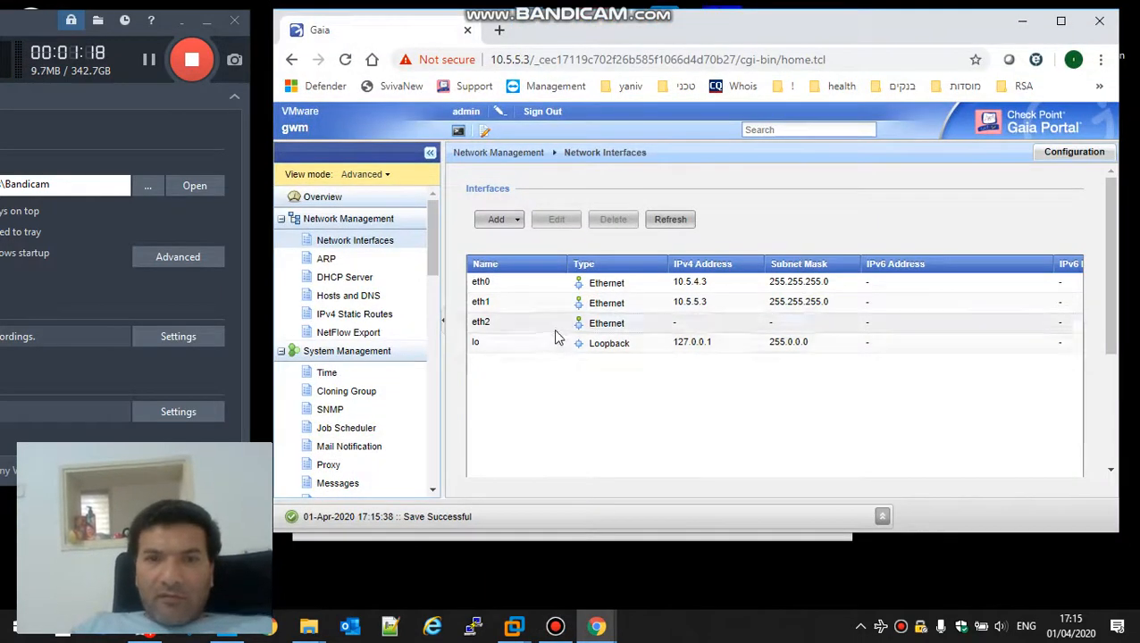
pyautogui.click(554, 329)
pyautogui.doubleClick(524, 301)
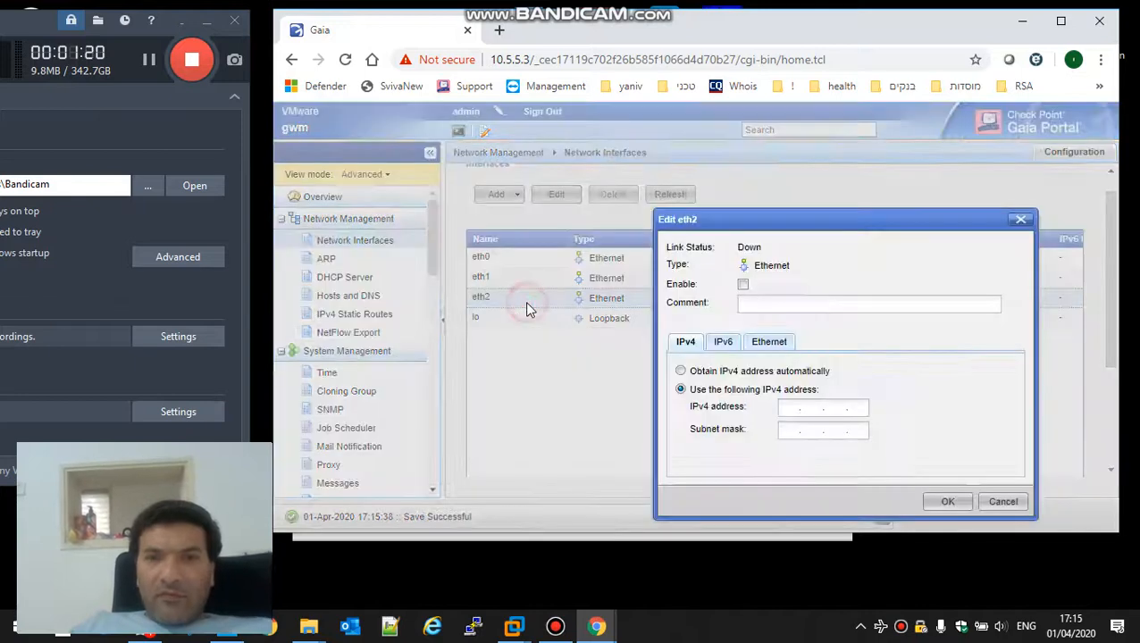
pyautogui.click(742, 284)
pyautogui.click(748, 306)
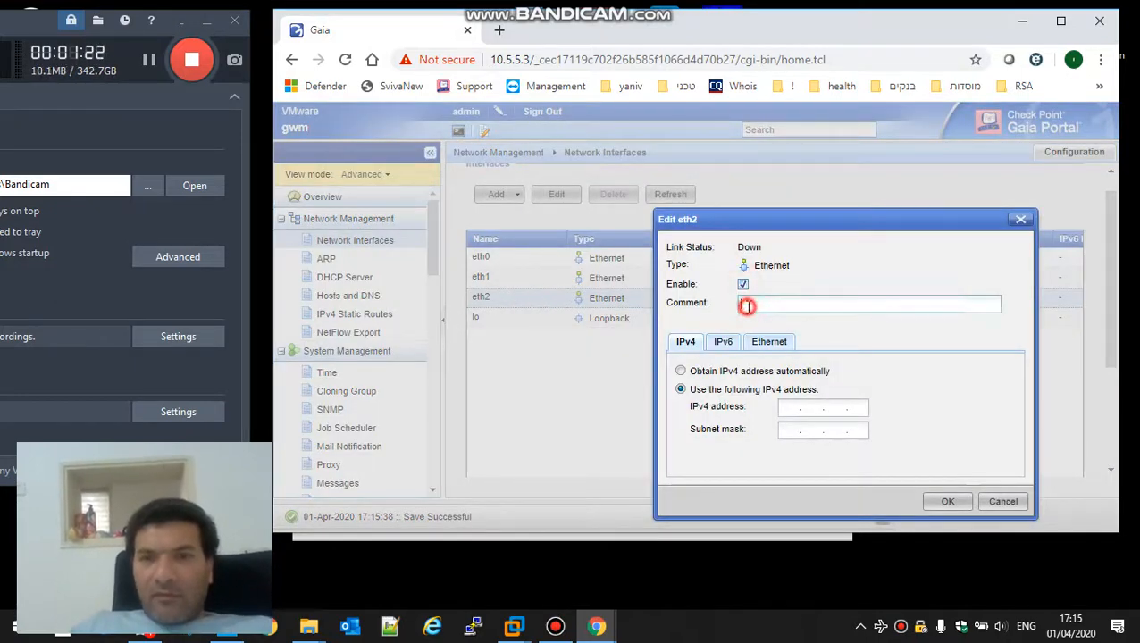
pyautogui.write('internet')
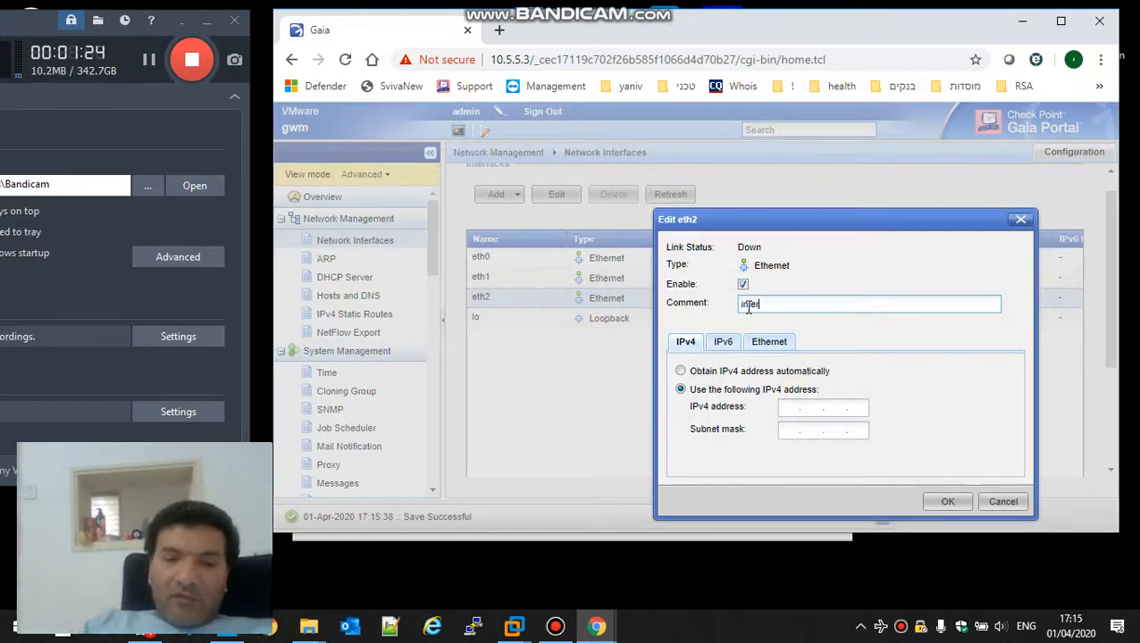
pyautogui.click(790, 411)
pyautogui.write('10 . 5 ')
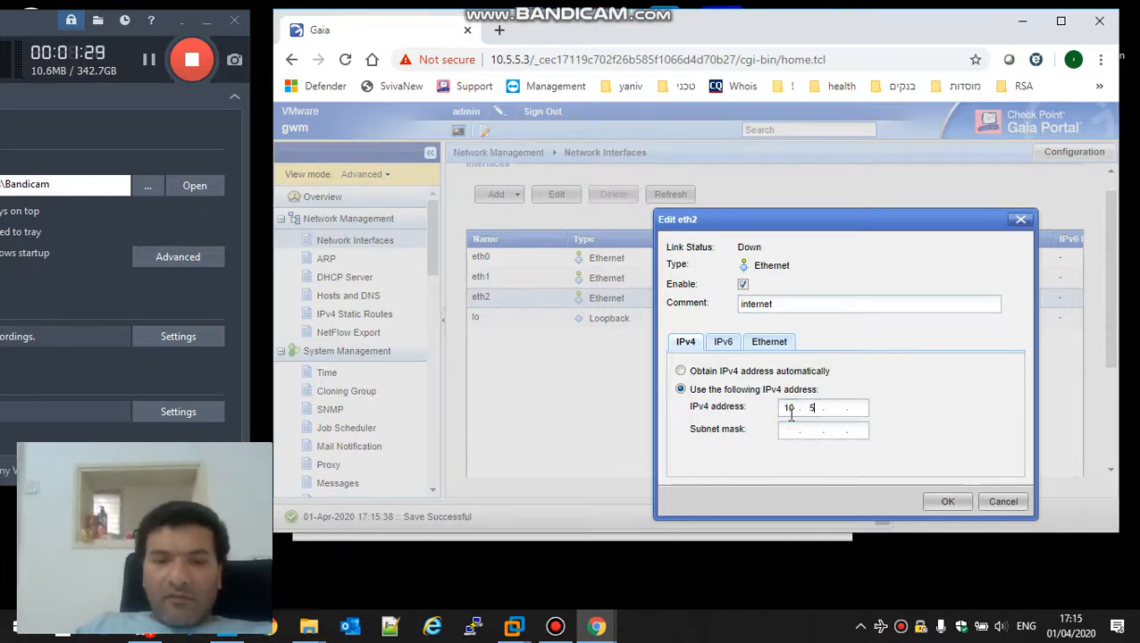
pyautogui.write('. 1 . 3')
pyautogui.press('Tab')
pyautogui.write('255.2')
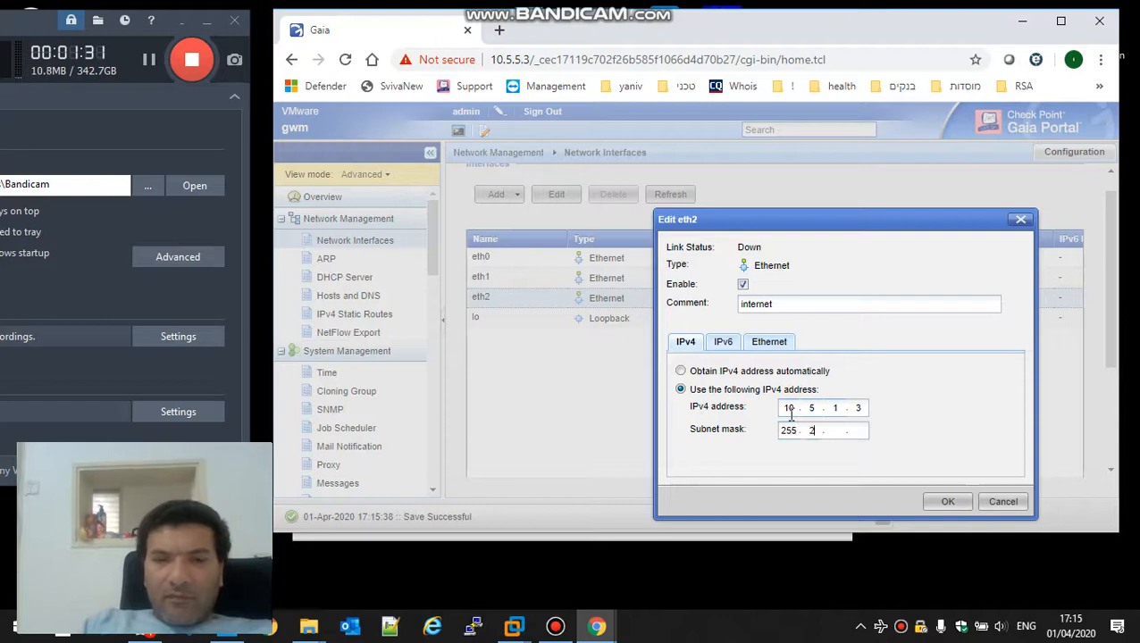
pyautogui.write('55.')
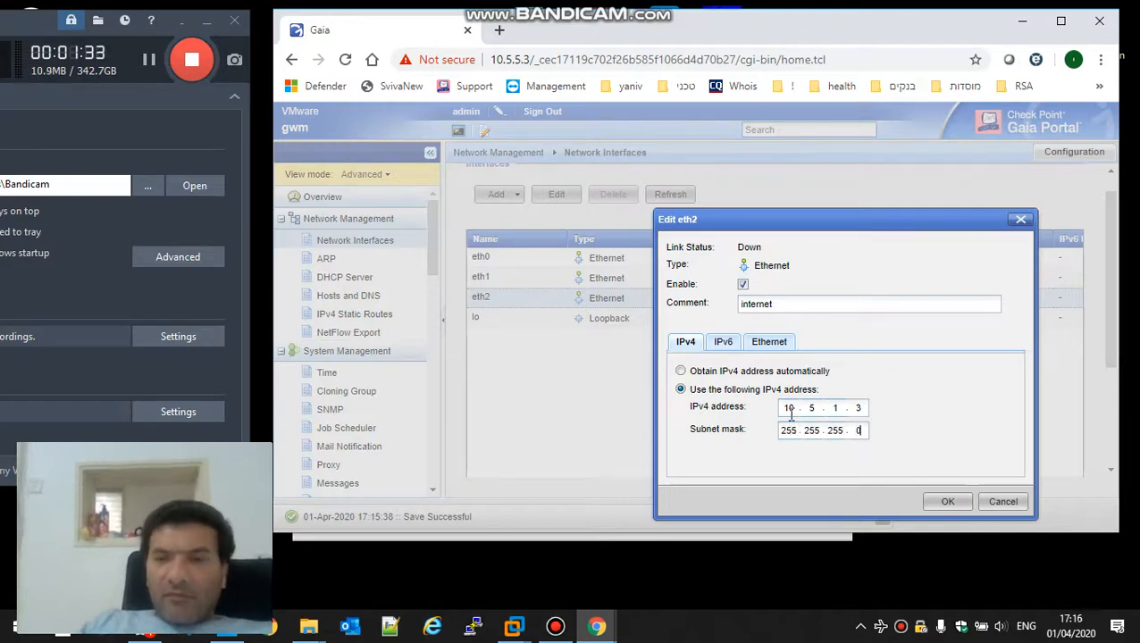
pyautogui.write('0')
pyautogui.click(948, 501)
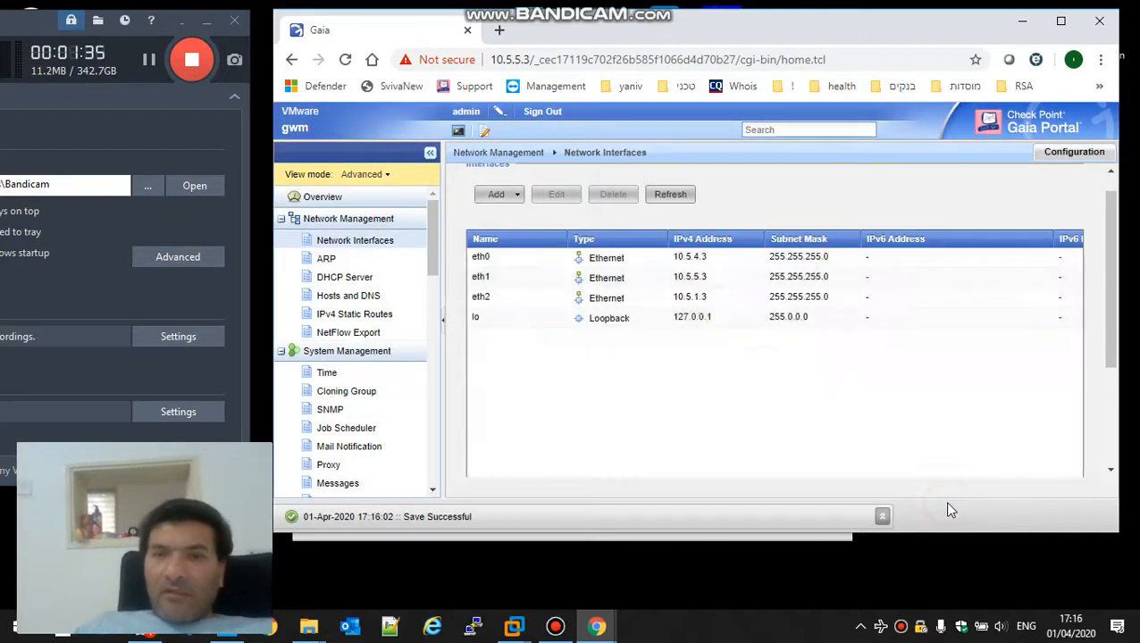
# Step: Change the Default IPv4 static route's gateway from 10.5.5.254 to 10.5.1.1 and save
pyautogui.click(357, 314)
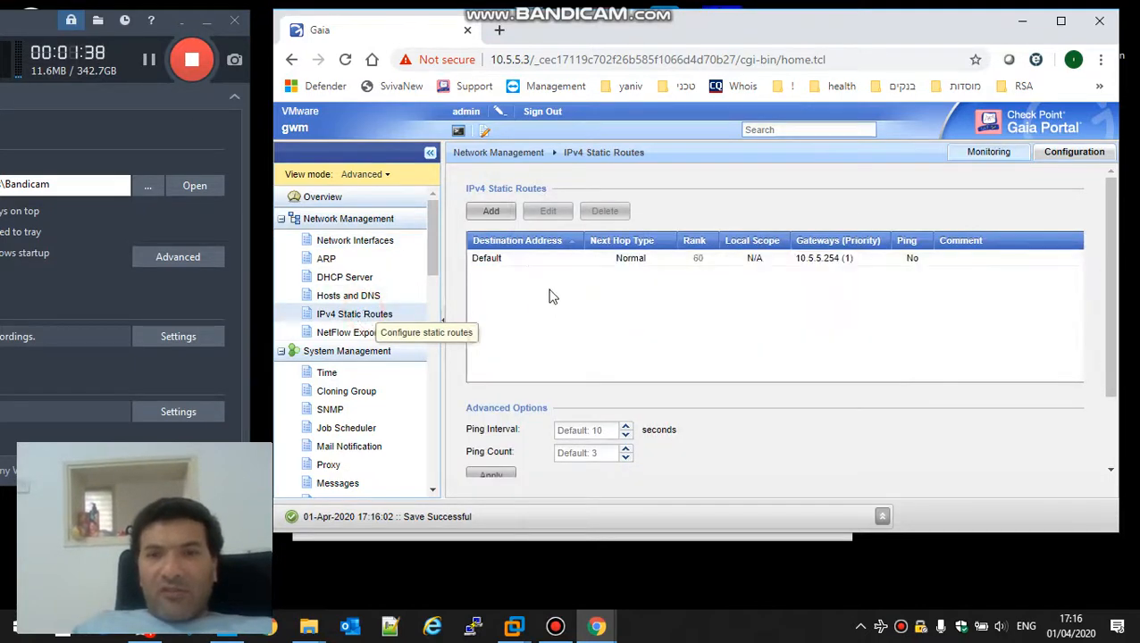
pyautogui.doubleClick(513, 261)
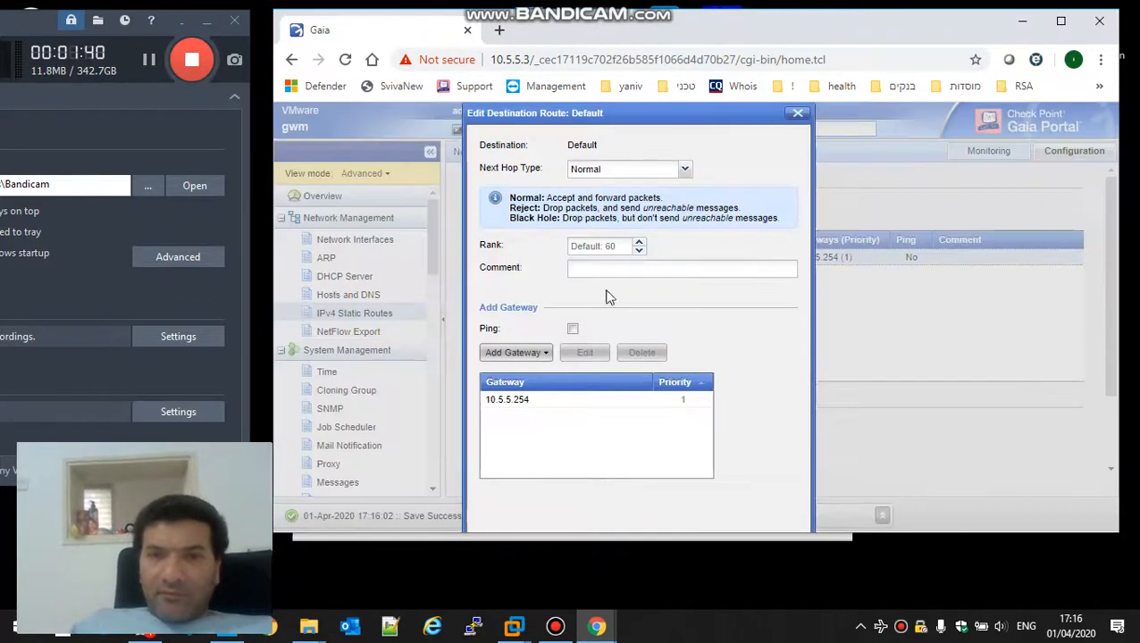
pyautogui.click(527, 400)
pyautogui.click(588, 346)
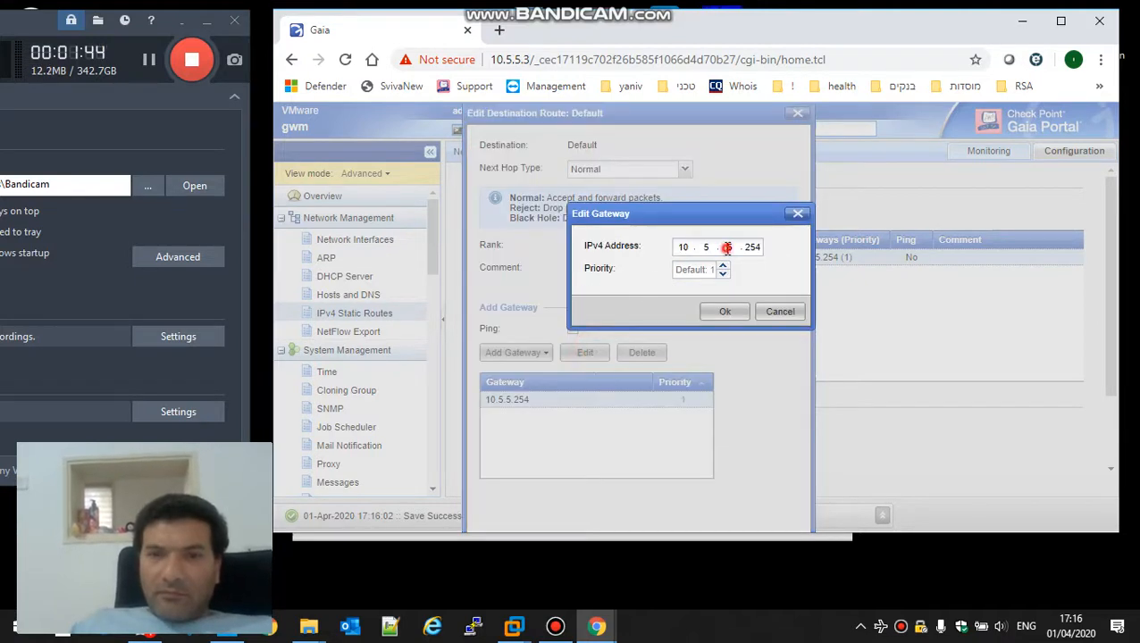
pyautogui.write('1')
pyautogui.click(754, 247)
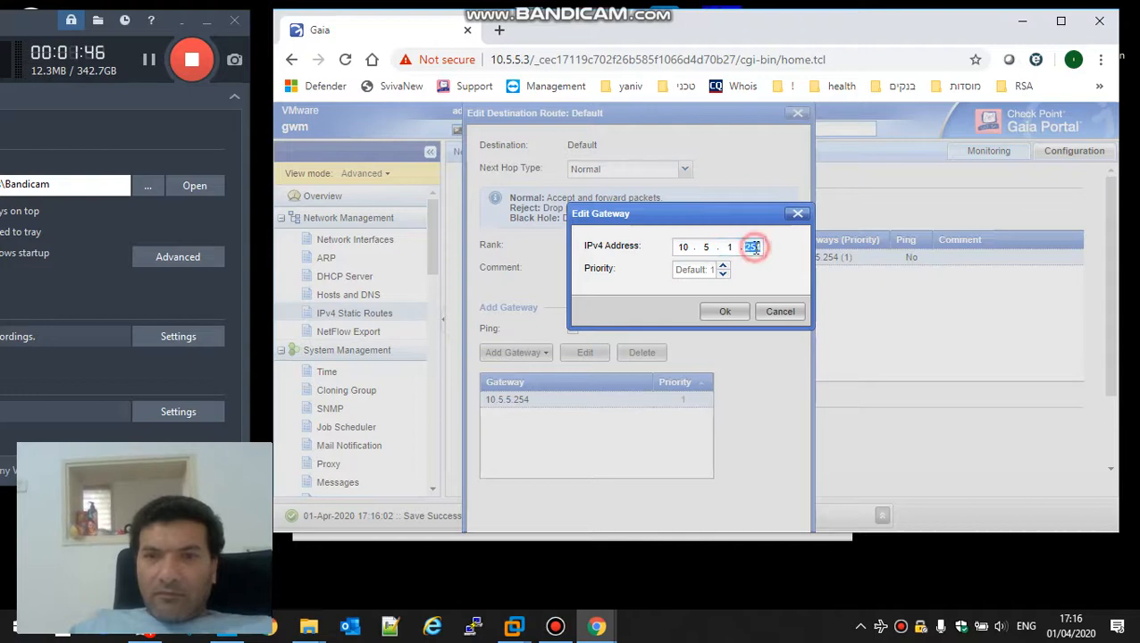
pyautogui.write('1')
pyautogui.click(722, 312)
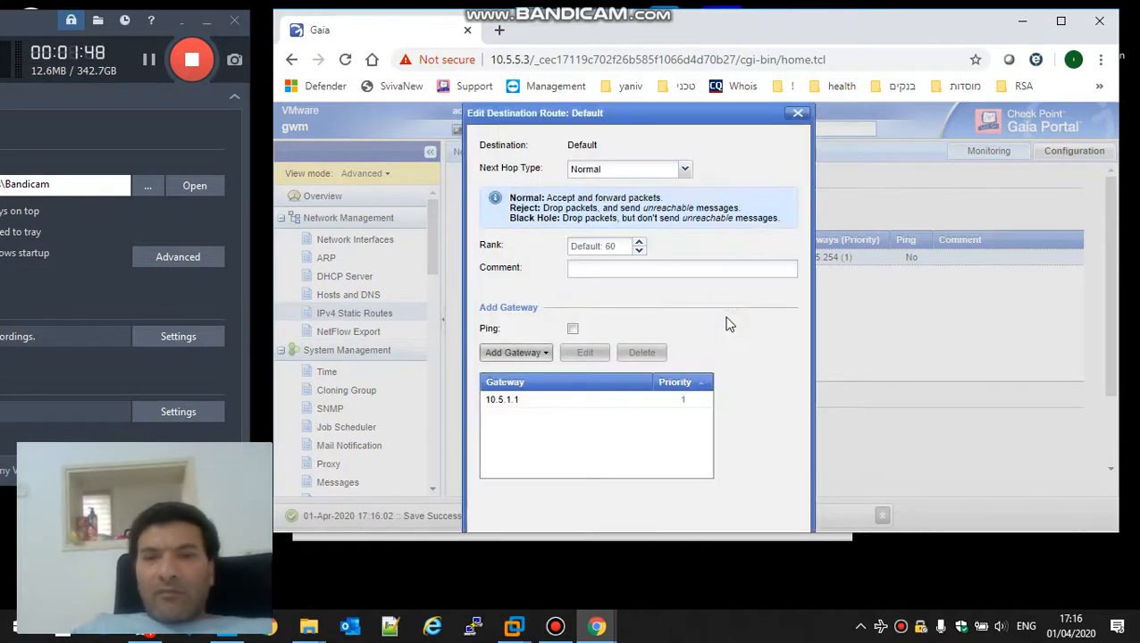
pyautogui.doubleClick(848, 24)
pyautogui.click(465, 538)
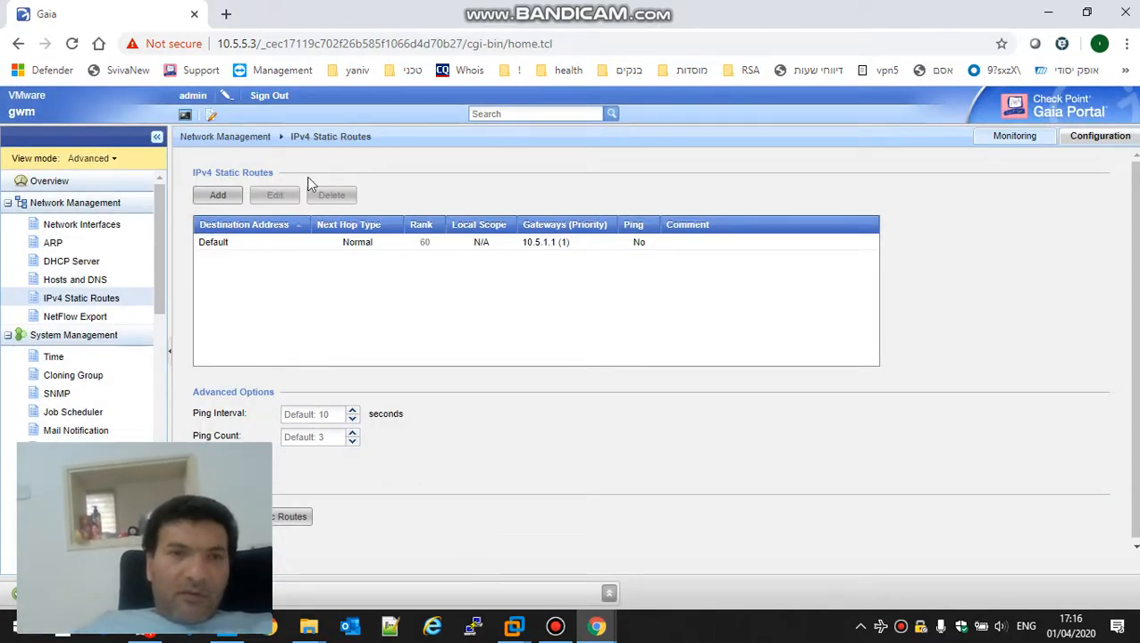
# Step: Log in to the gateway terminal as admin, ping google.co.il, stop it and close the terminal
pyautogui.click(186, 116)
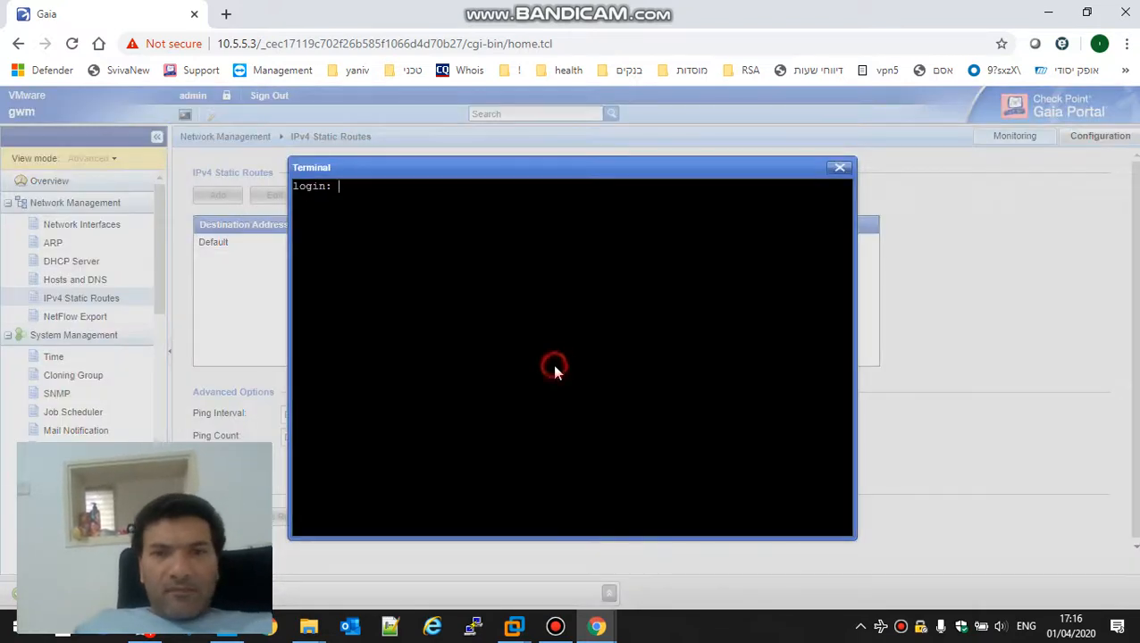
pyautogui.write('admin')
pyautogui.press('Return')
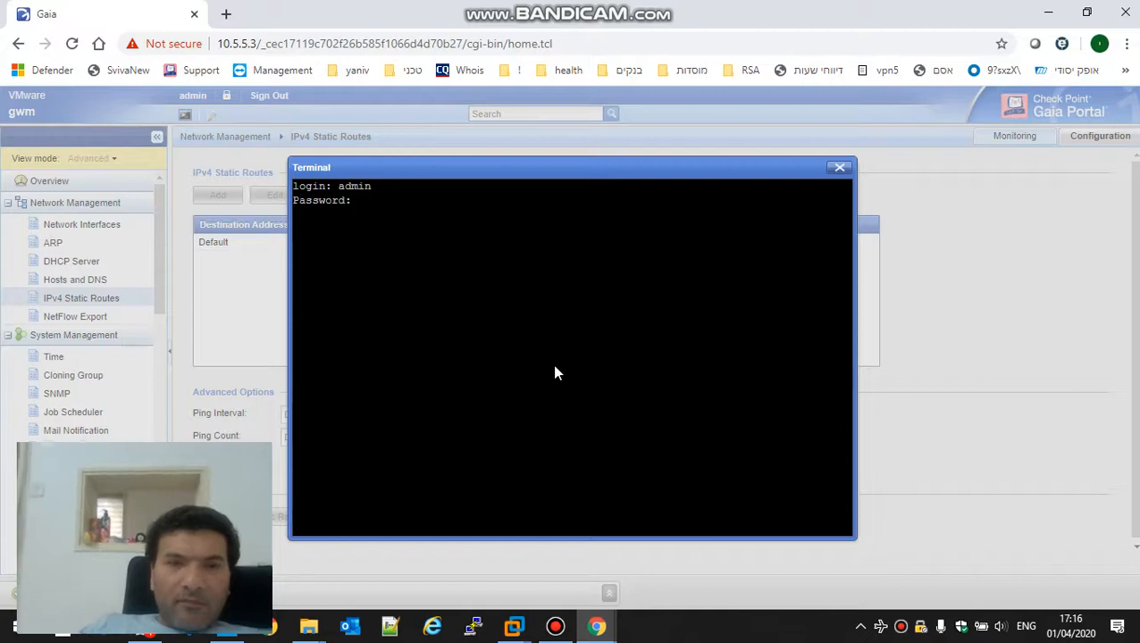
pyautogui.press('Return')
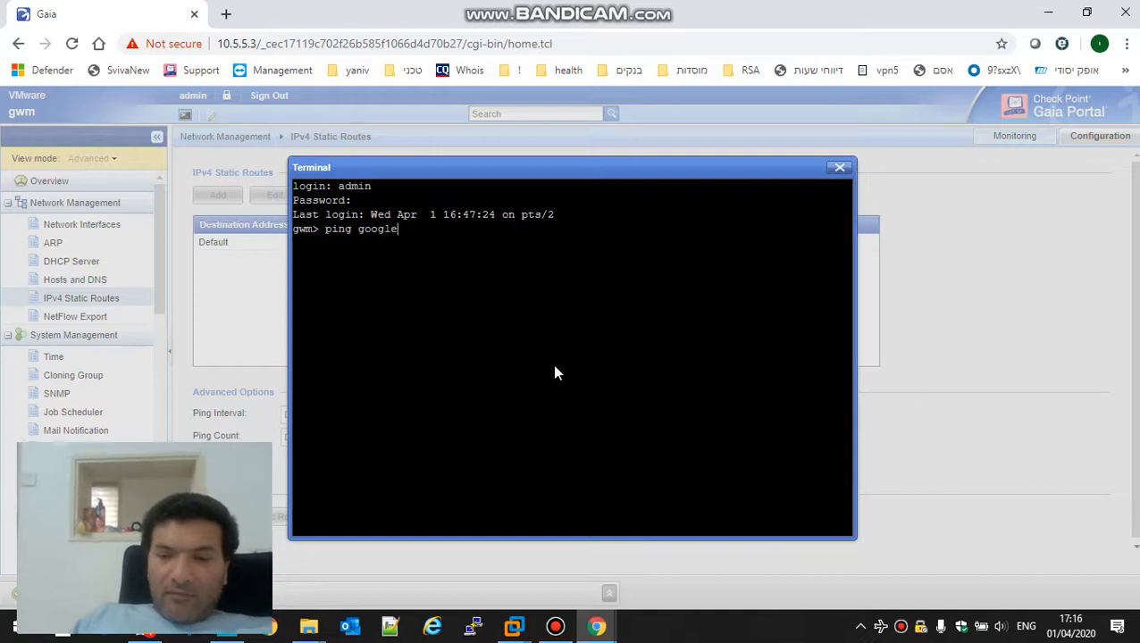
pyautogui.write('ping google.co.il')
pyautogui.press('Return')
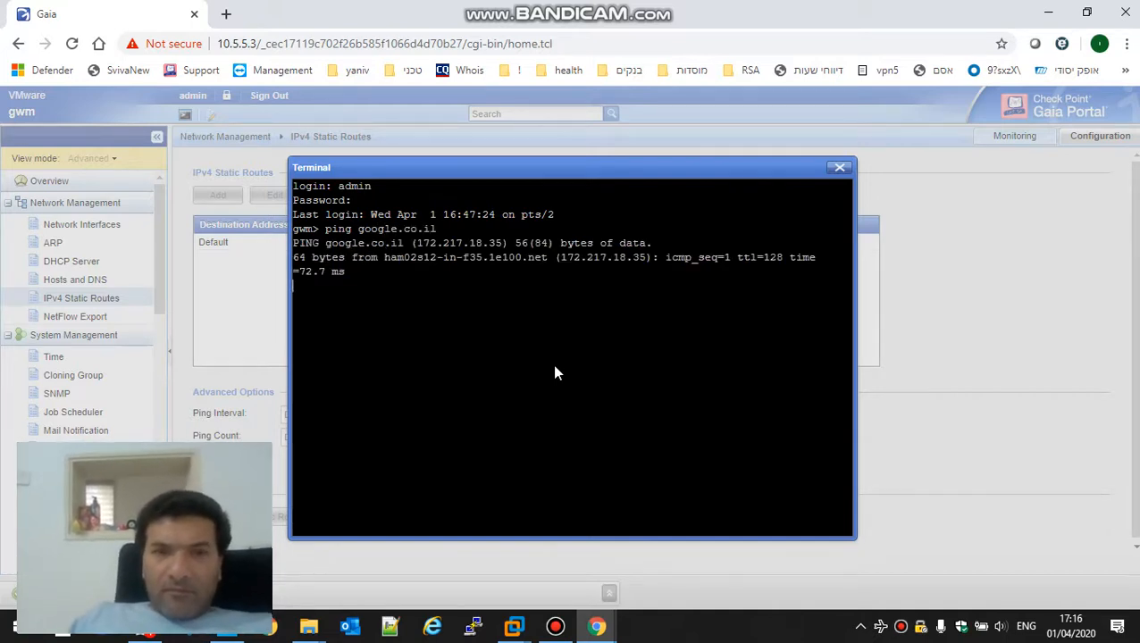
pyautogui.hotkey('ctrl', 'c')
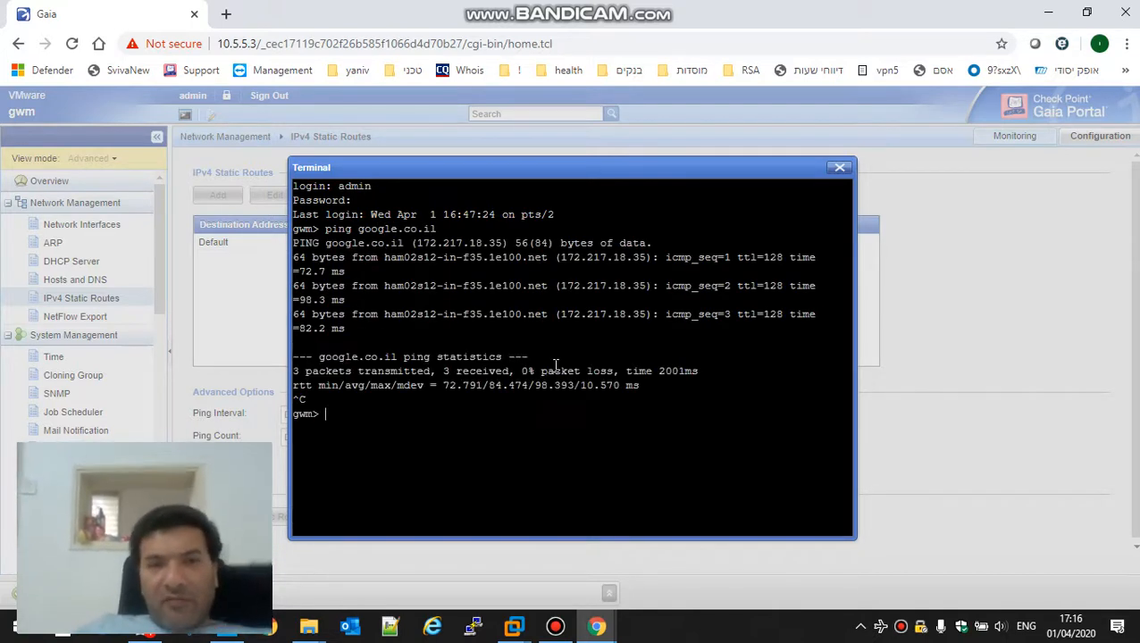
pyautogui.click(838, 170)
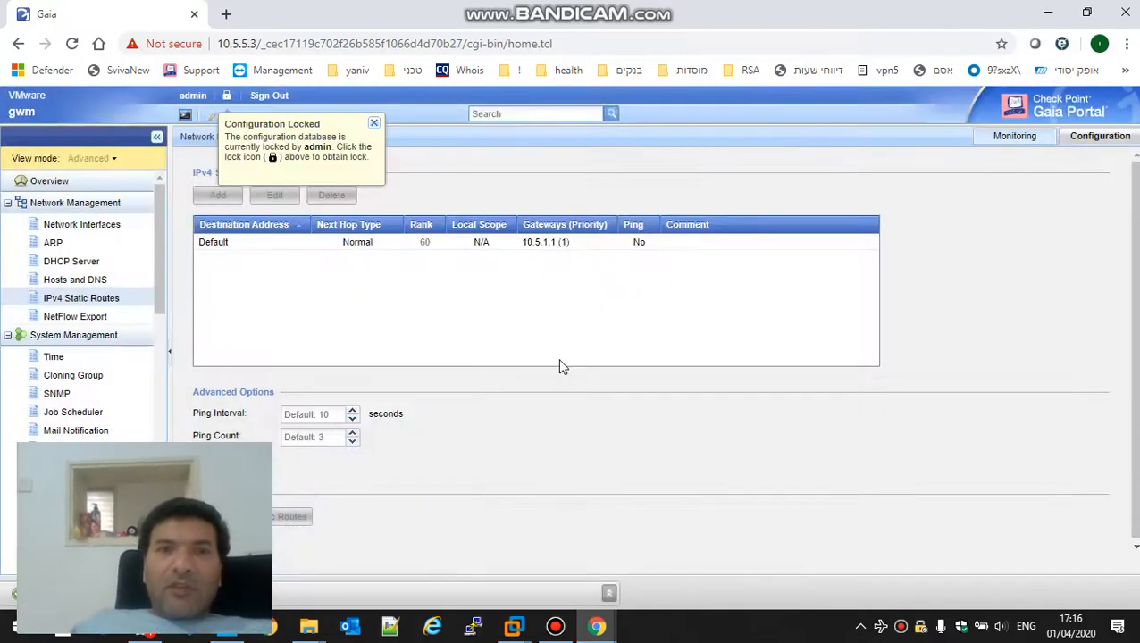
# Step: Override the configuration lock, view the Overview dashboard, and launch SmartDashboard R77.30
pyautogui.click(226, 95)
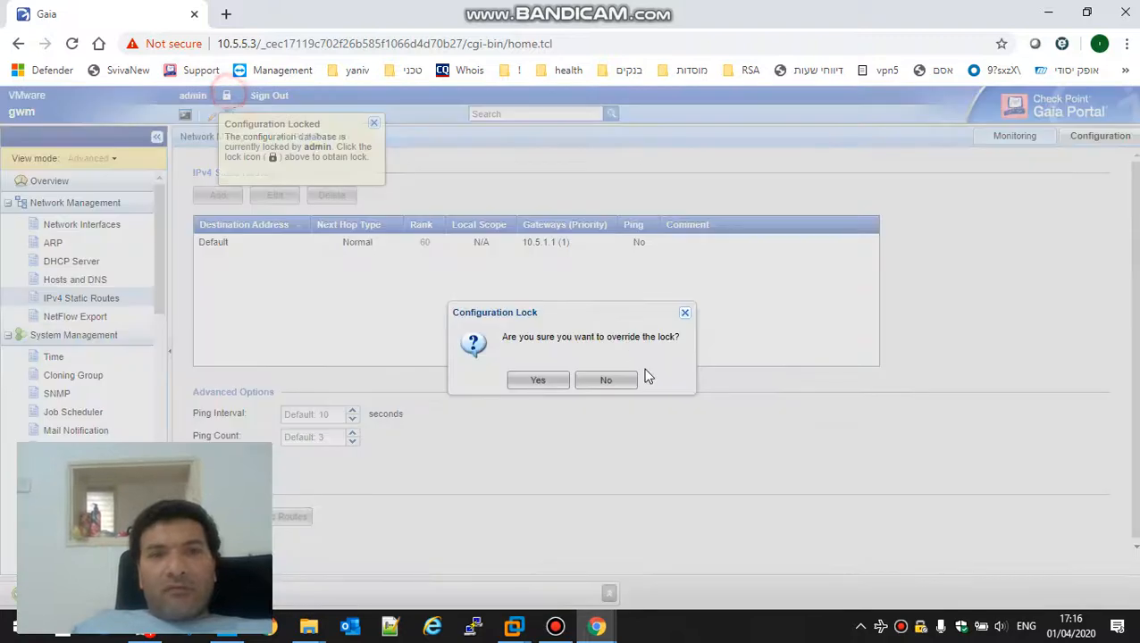
pyautogui.click(537, 383)
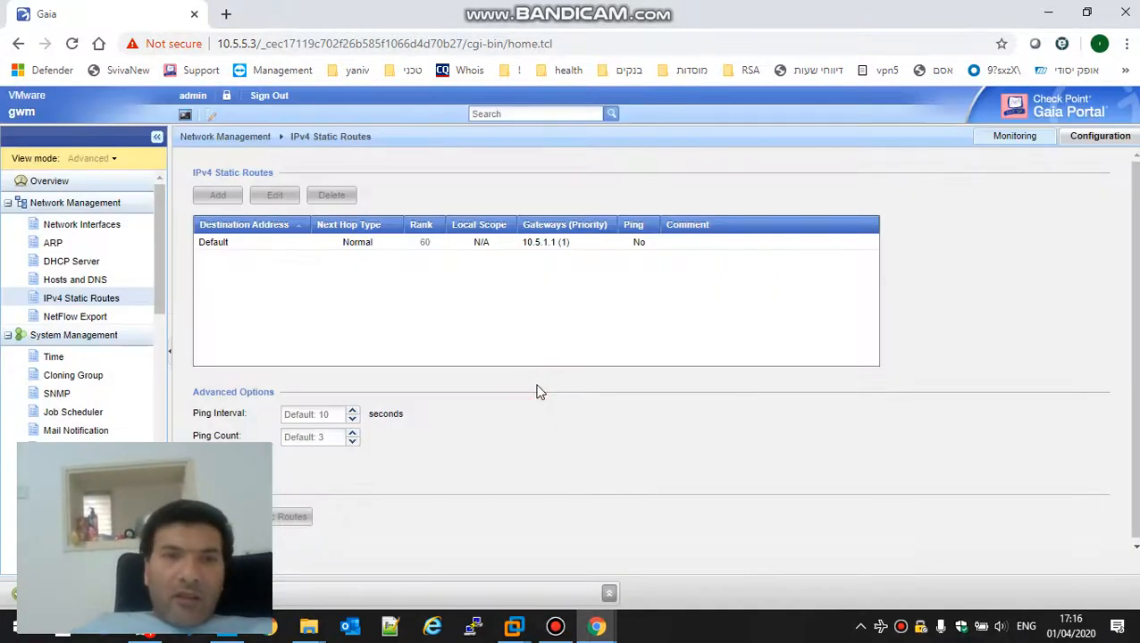
pyautogui.click(35, 181)
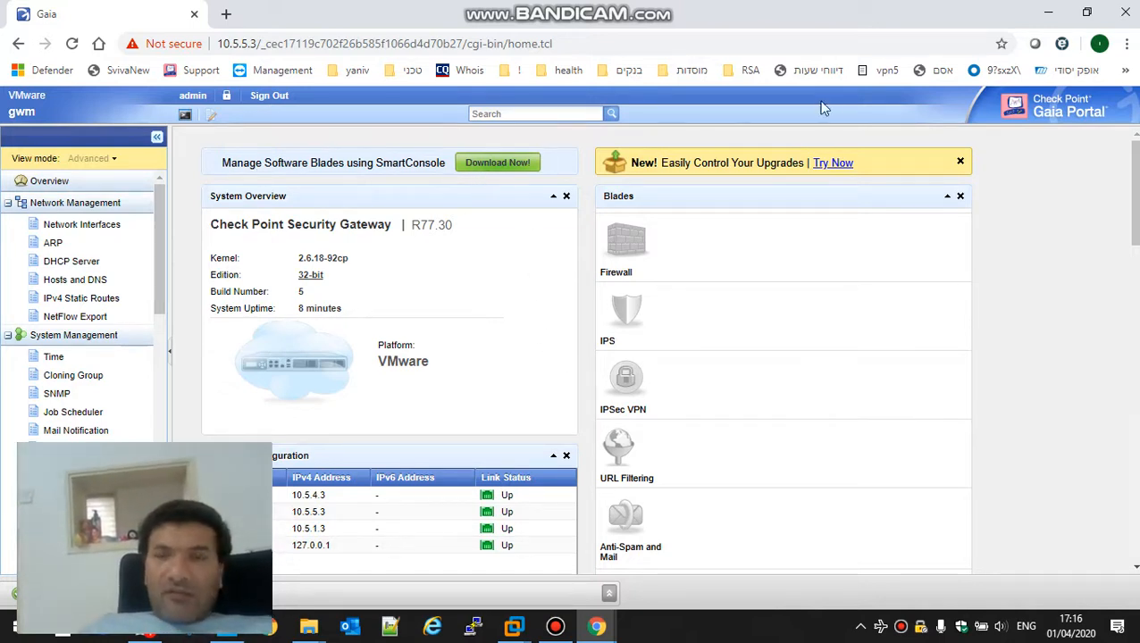
pyautogui.click(1049, 13)
pyautogui.doubleClick(533, 40)
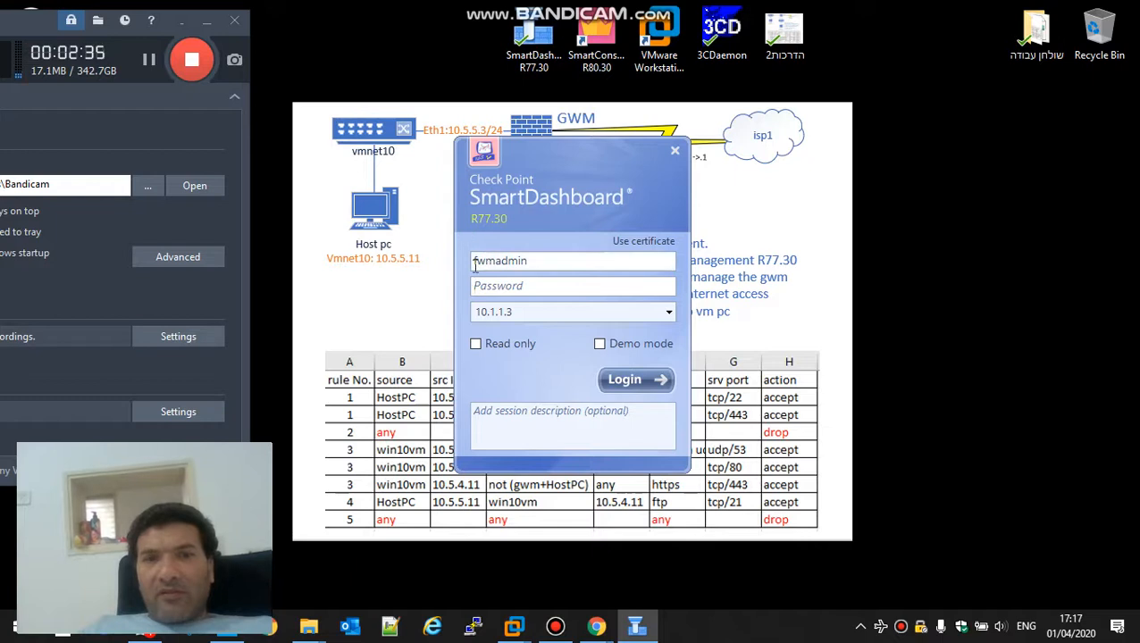
# Step: Log in to management server 10.5.5.3 with the administrator password and approve its fingerprint
pyautogui.moveTo(496, 262); pyautogui.dragTo(543, 260)
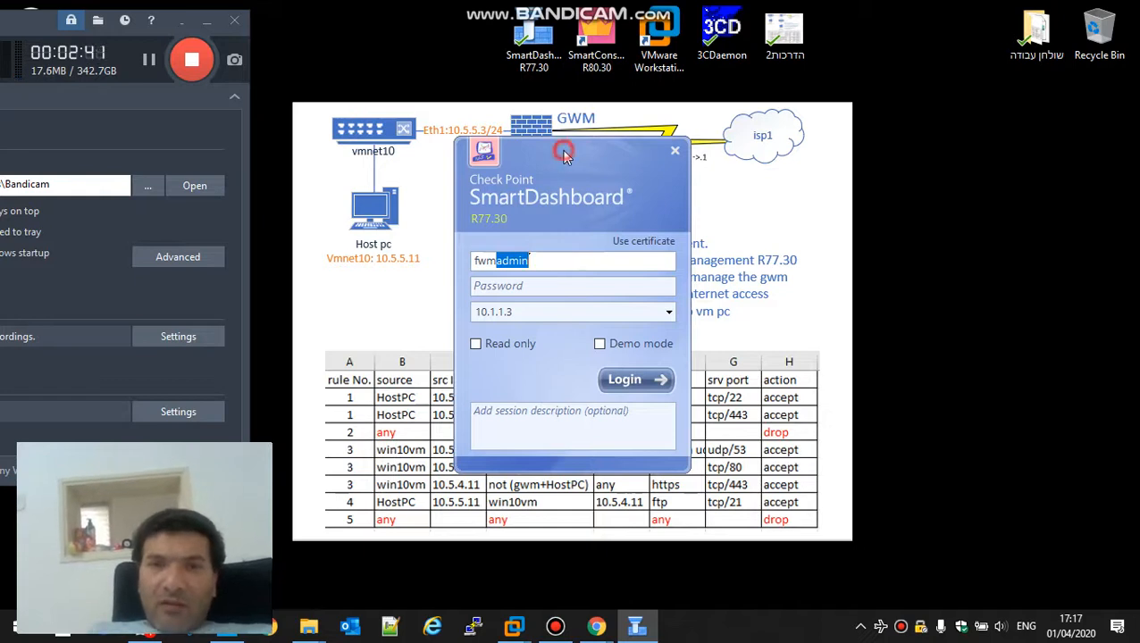
pyautogui.moveTo(562, 154); pyautogui.dragTo(827, 117)
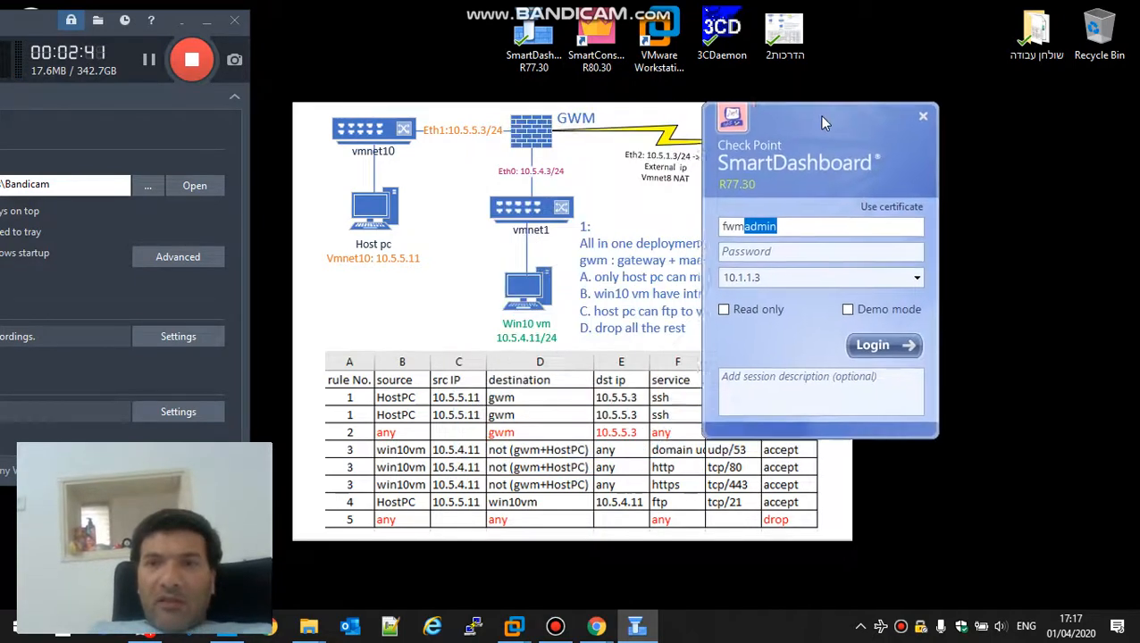
pyautogui.click(820, 274)
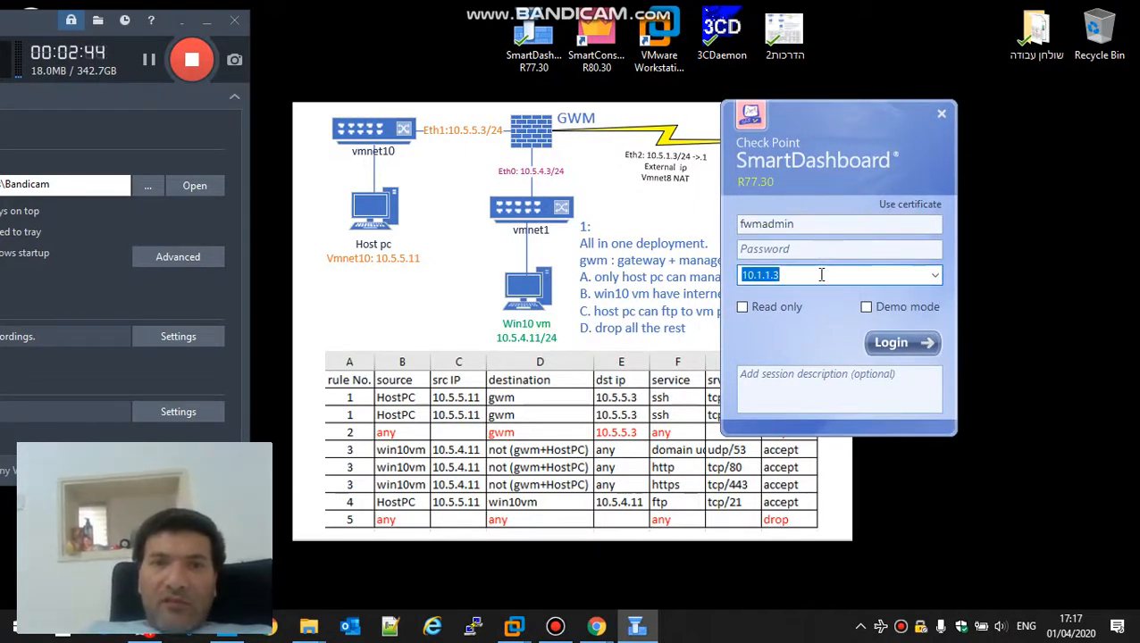
pyautogui.write('1')
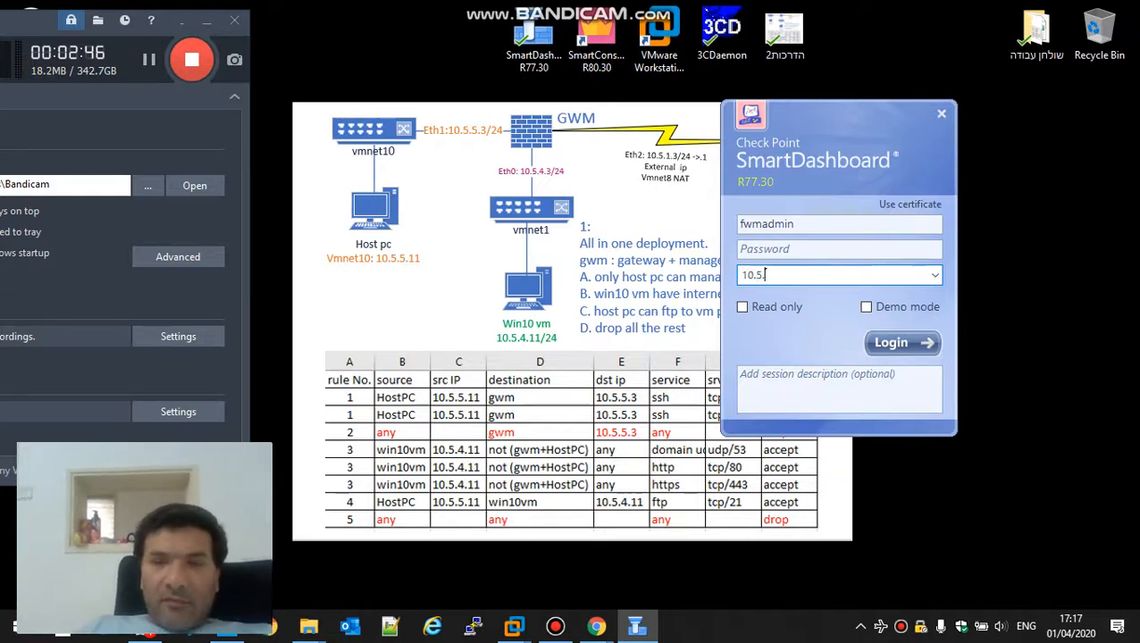
pyautogui.click(768, 252)
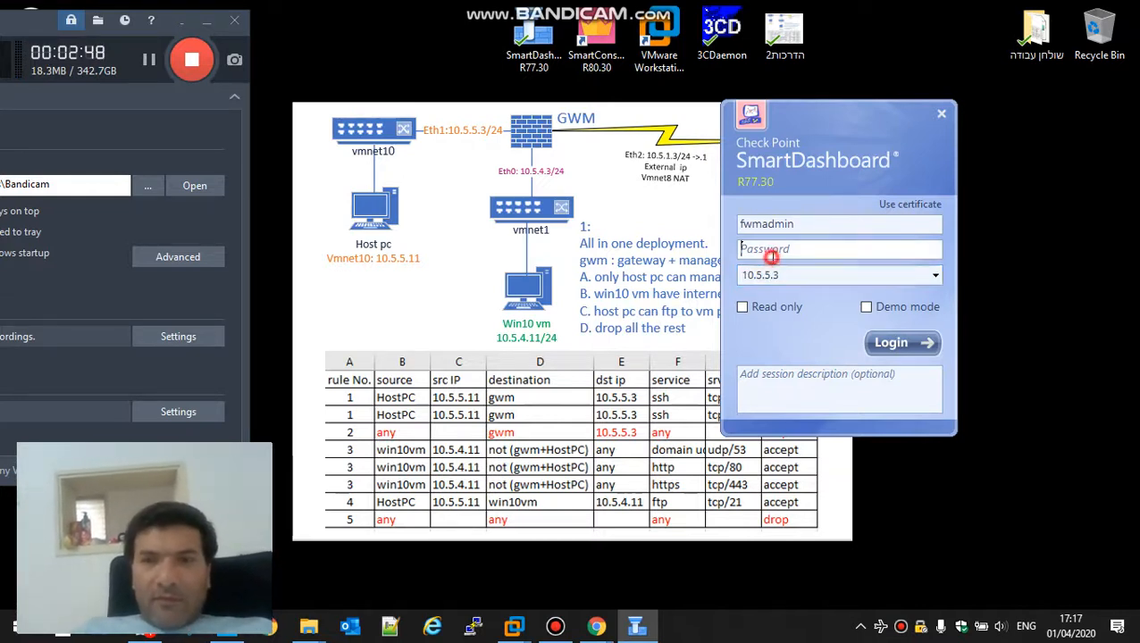
pyautogui.write('•••••••••')
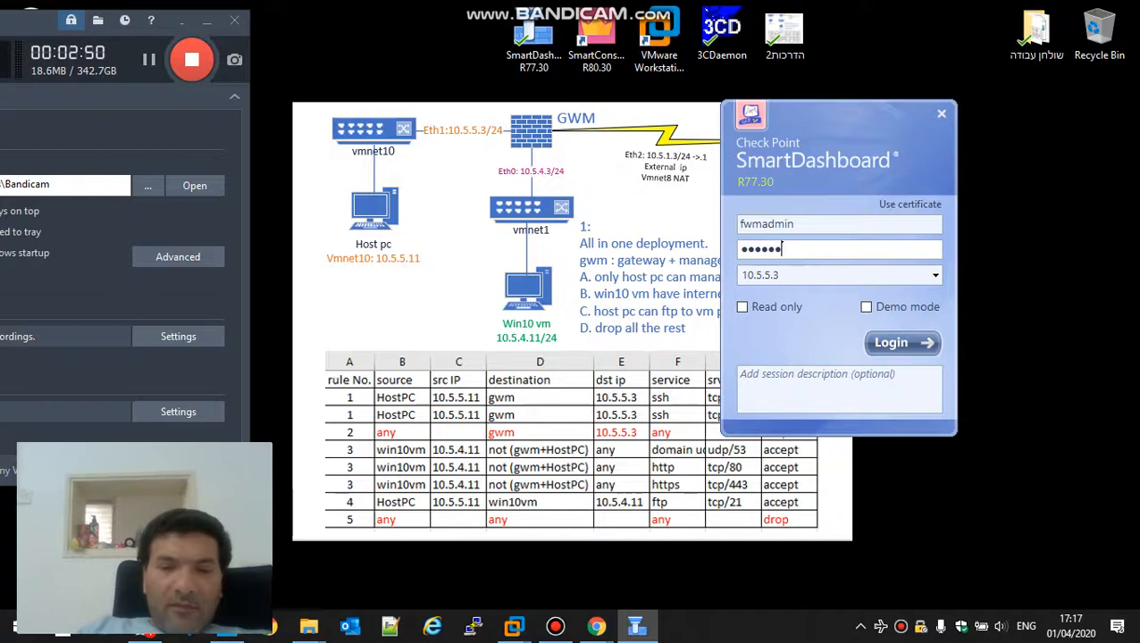
pyautogui.press('Return')
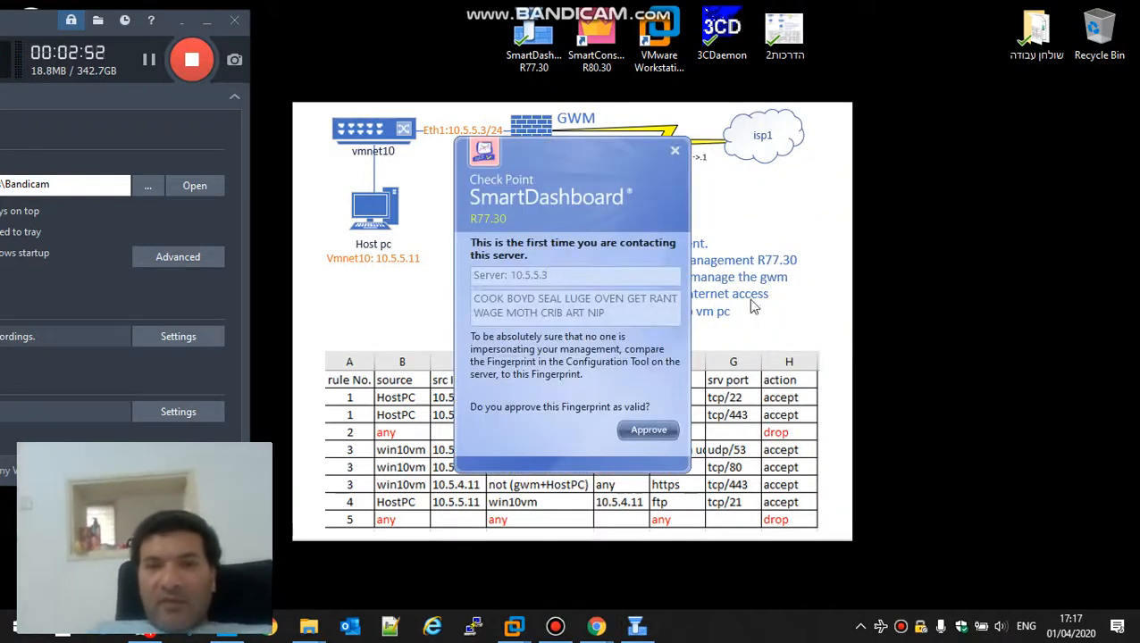
pyautogui.click(647, 430)
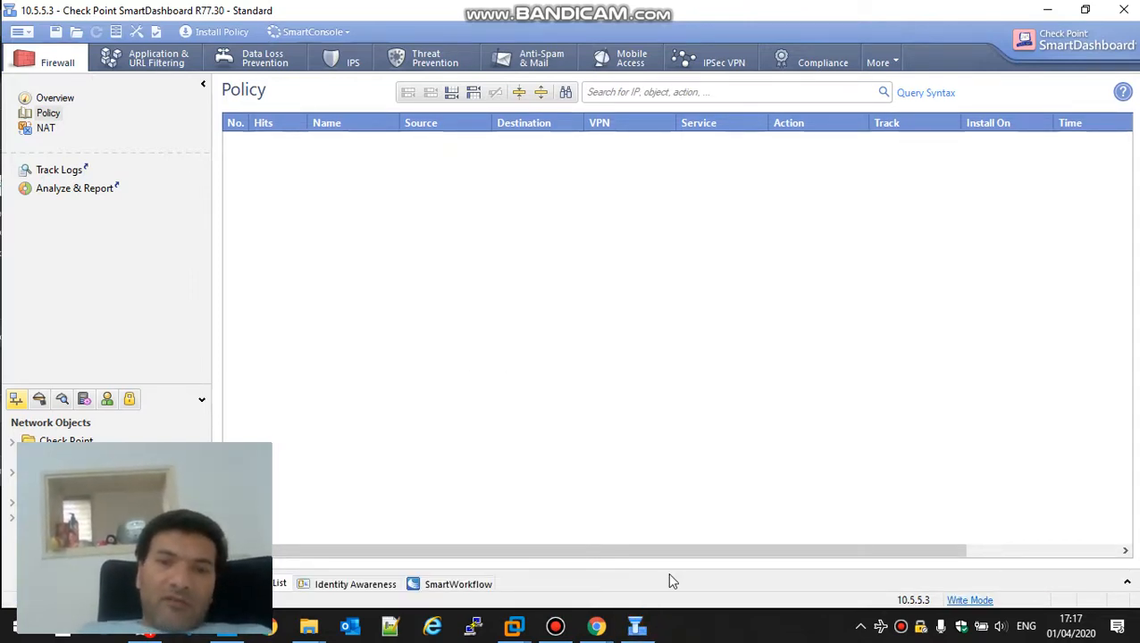
# Step: Add rule 1 to the empty policy and search 10.5.5.11 as a new source object
pyautogui.click(1047, 9)
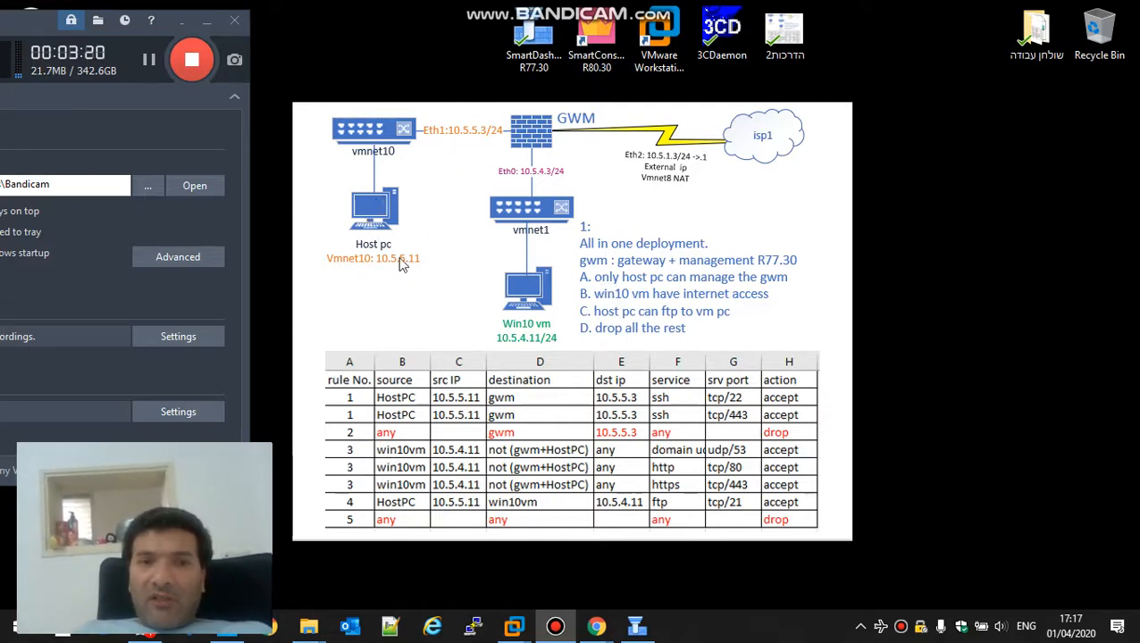
pyautogui.click(636, 625)
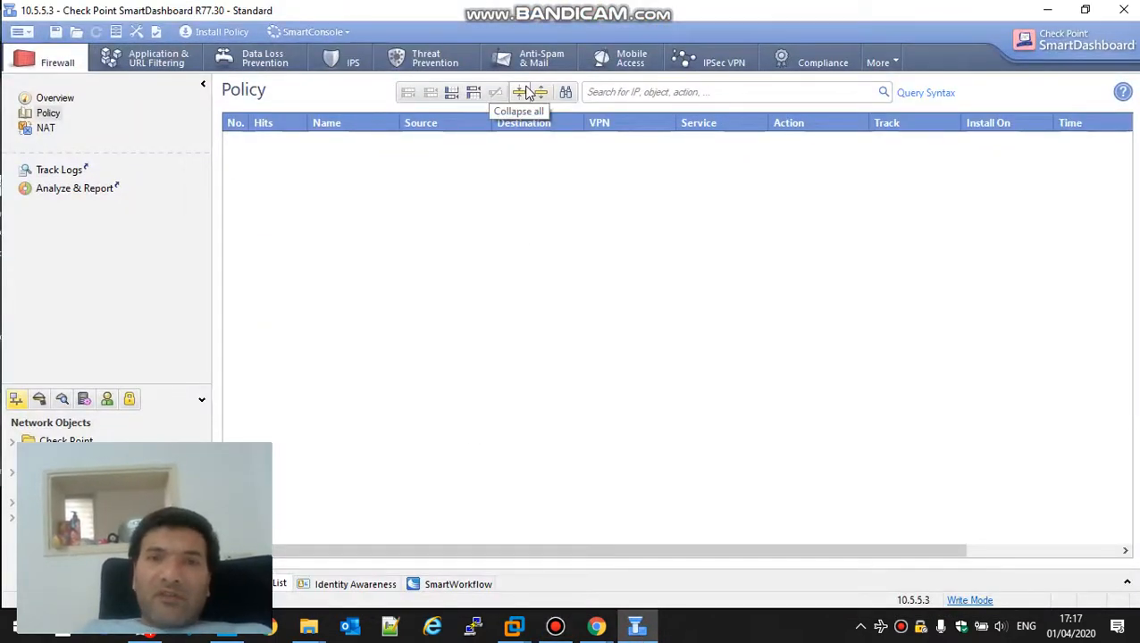
pyautogui.click(452, 94)
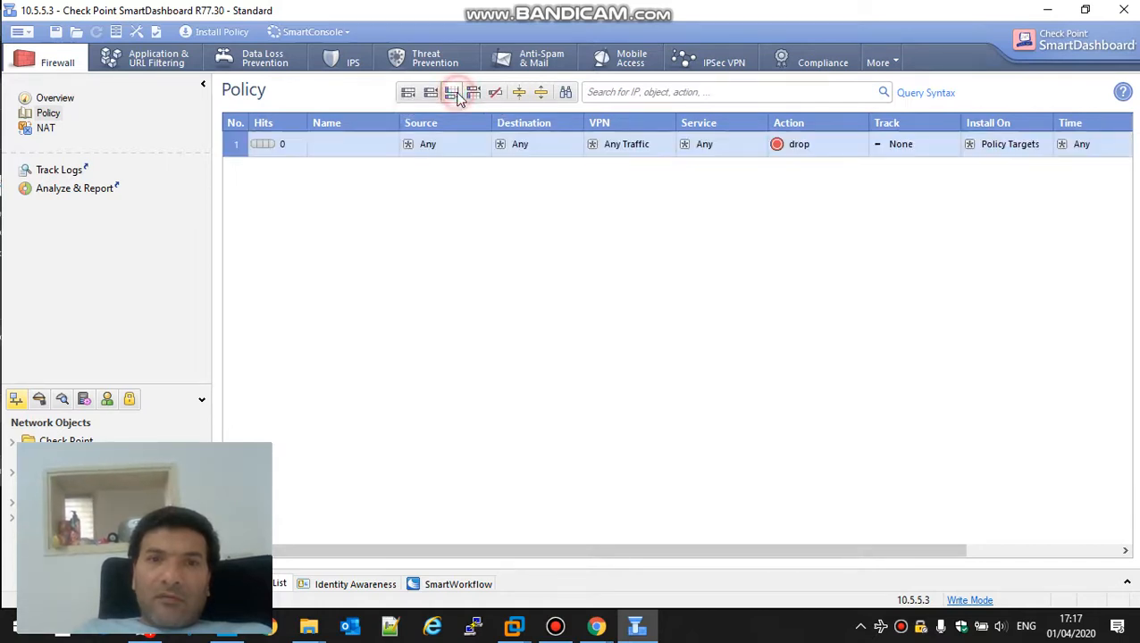
pyautogui.click(484, 144)
pyautogui.write('10.5.5.11')
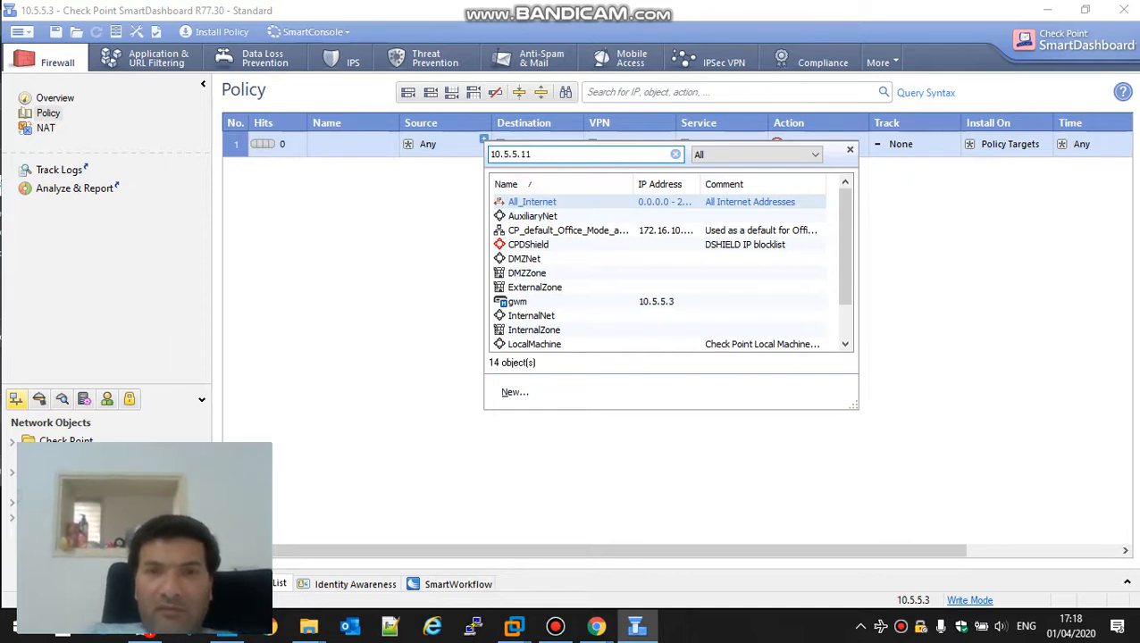
pyautogui.click(524, 270)
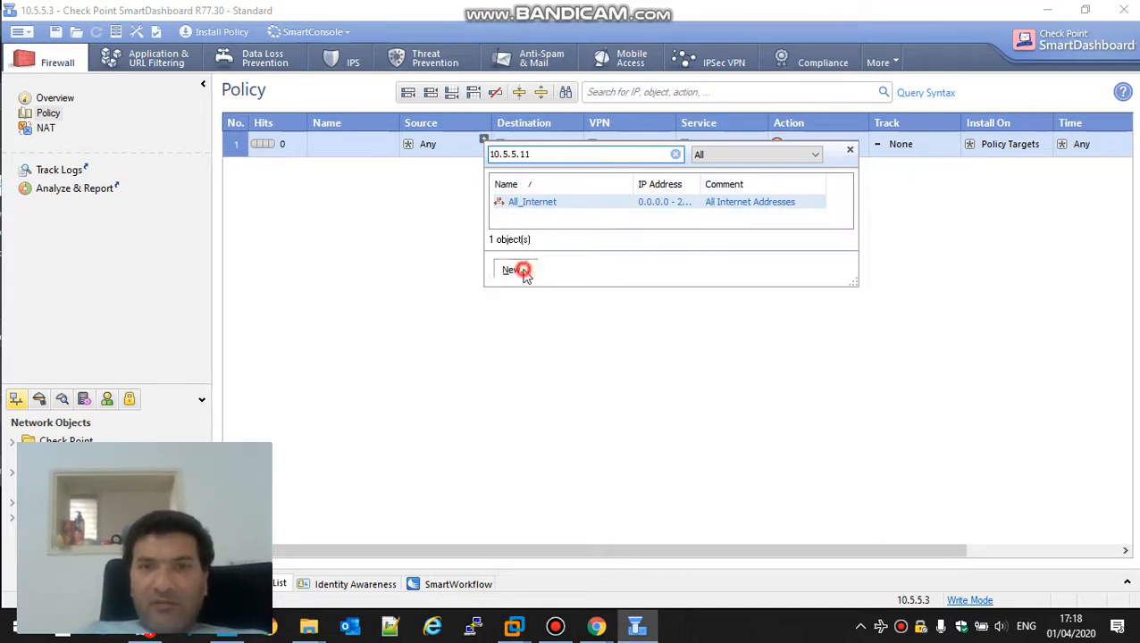
# Step: Create pink host HostPC at 10.5.5.11 with comment 'gui client' as rule 1's source
pyautogui.click(530, 287)
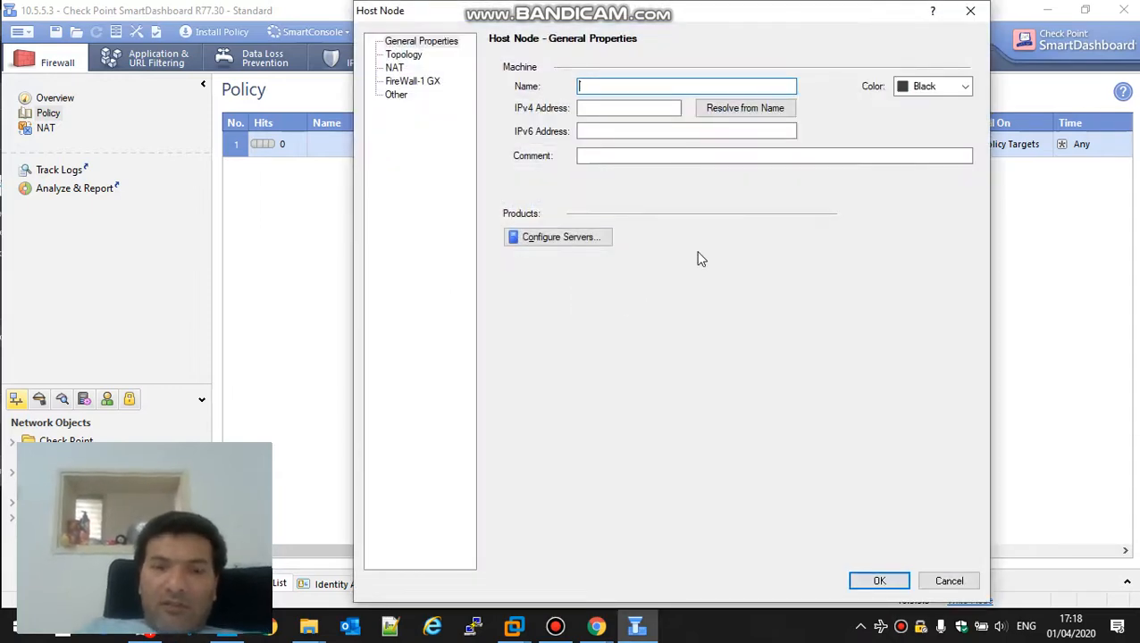
pyautogui.press('super+d')
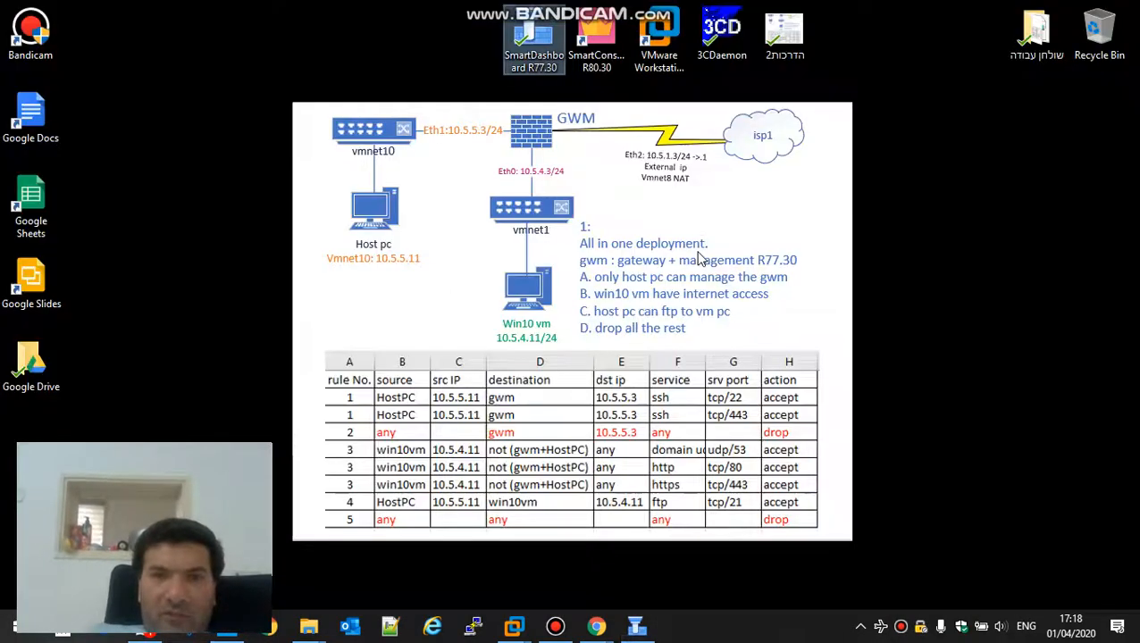
pyautogui.hotkey('alt', 'Tab')
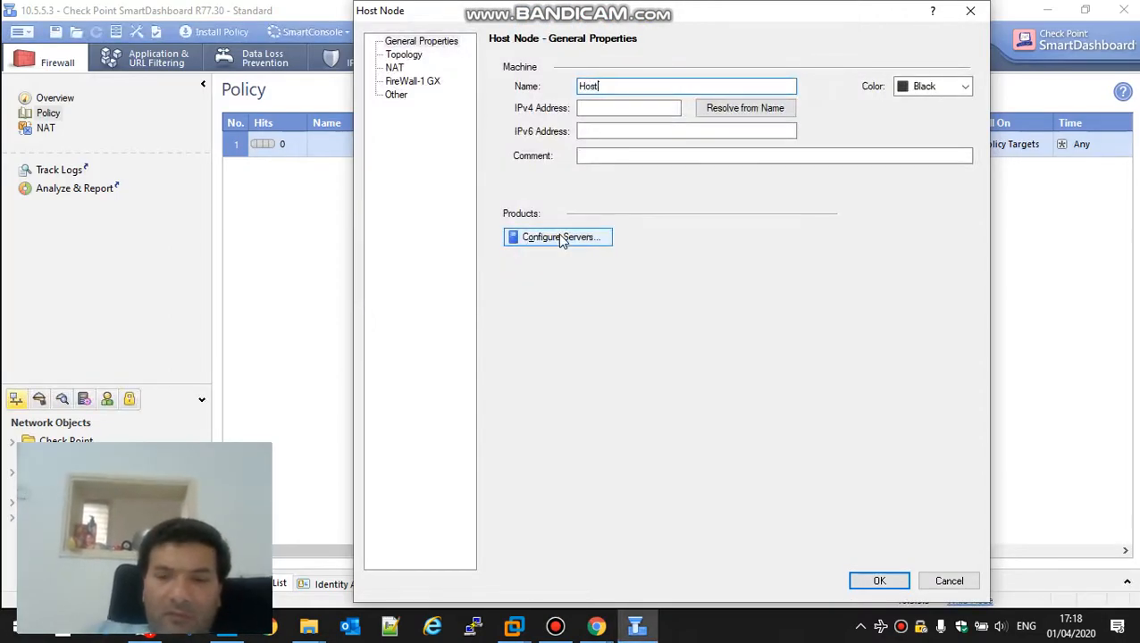
pyautogui.click(611, 109)
pyautogui.write('10.5.5.11')
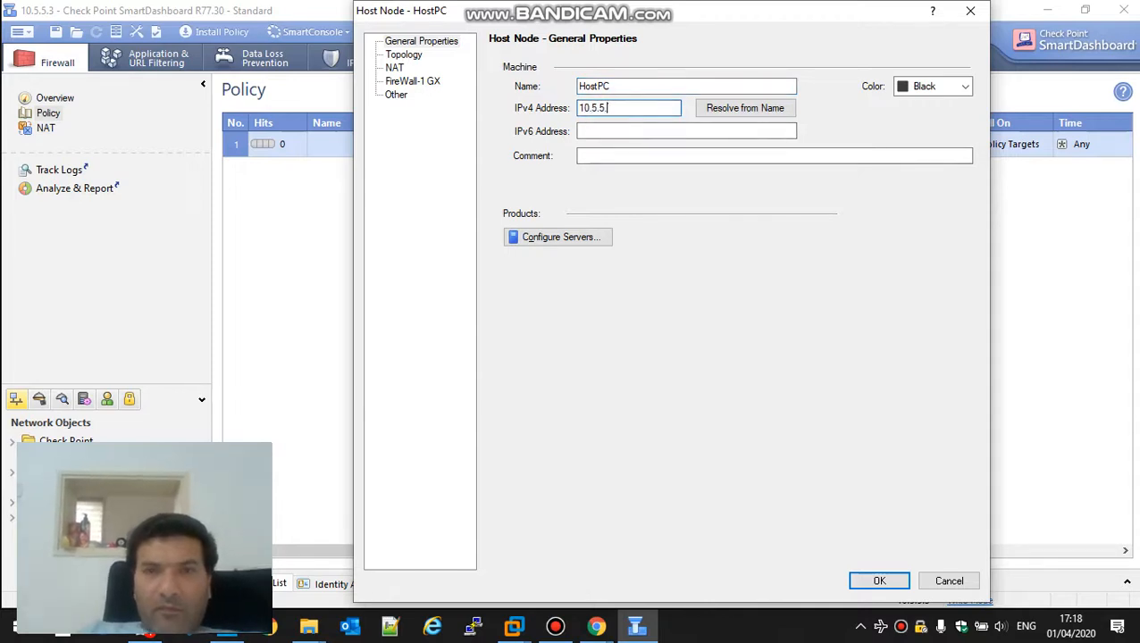
pyautogui.click(945, 87)
pyautogui.click(922, 120)
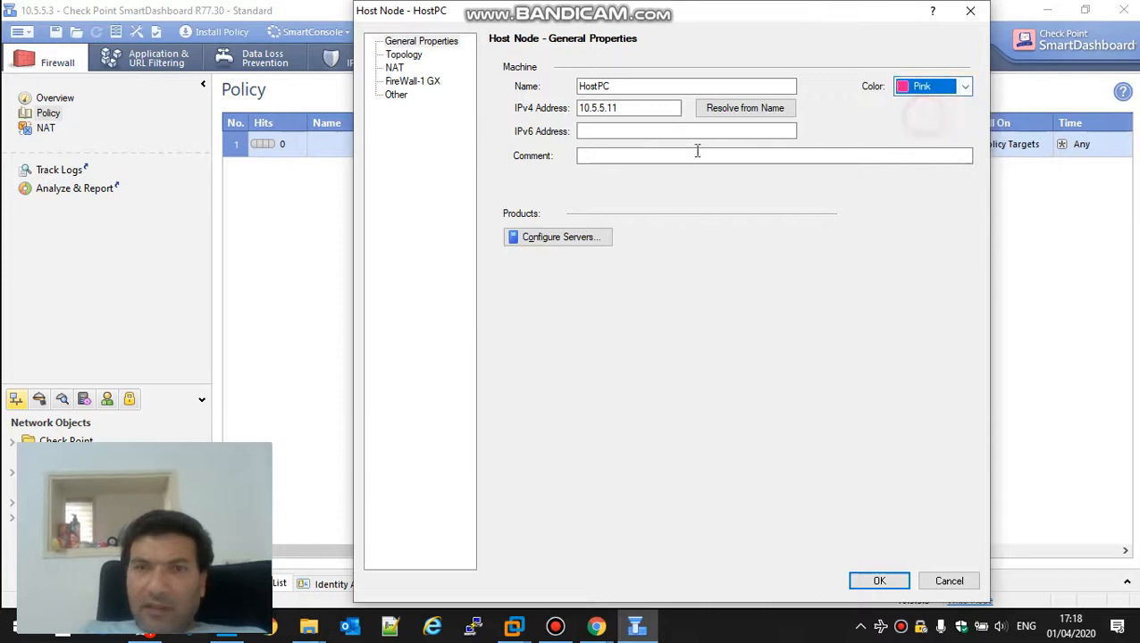
pyautogui.click(630, 155)
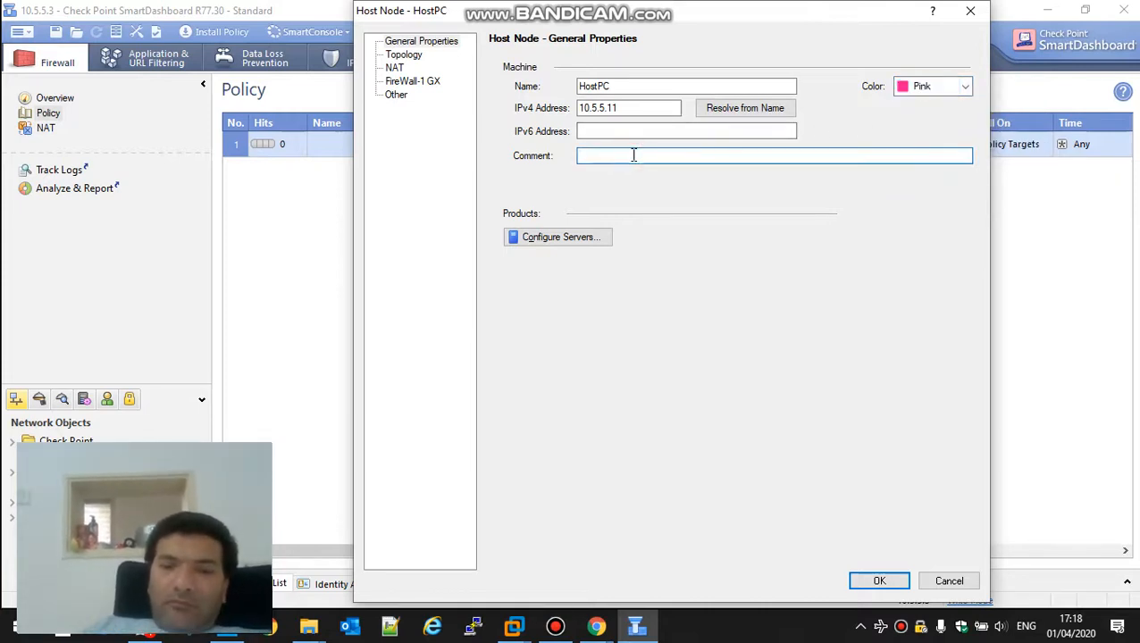
pyautogui.write('gui c')
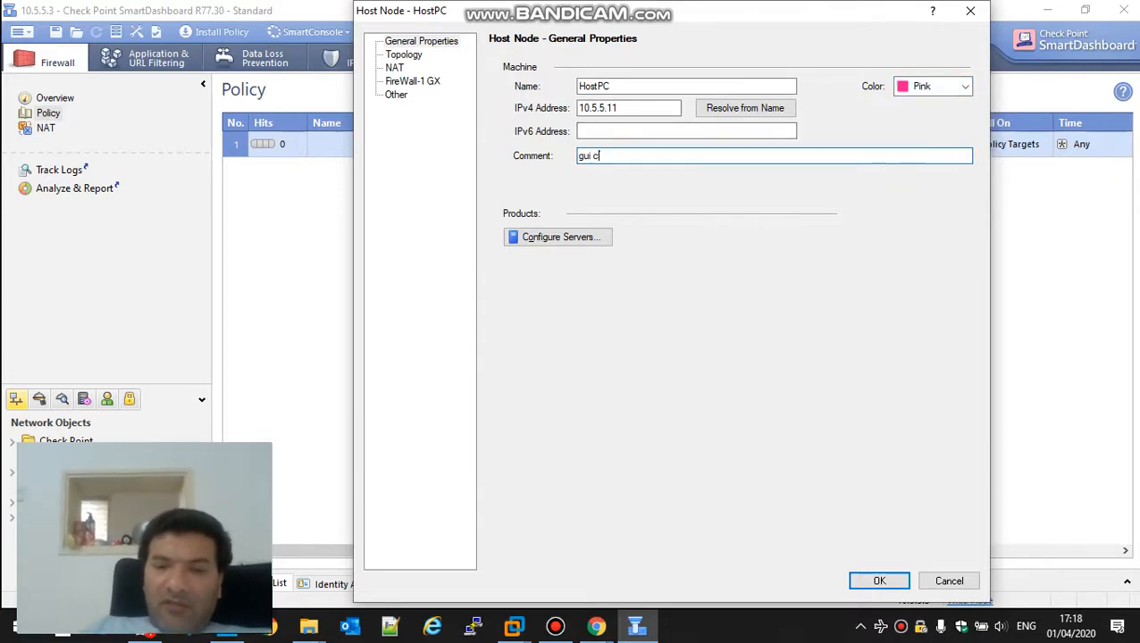
pyautogui.write('lient')
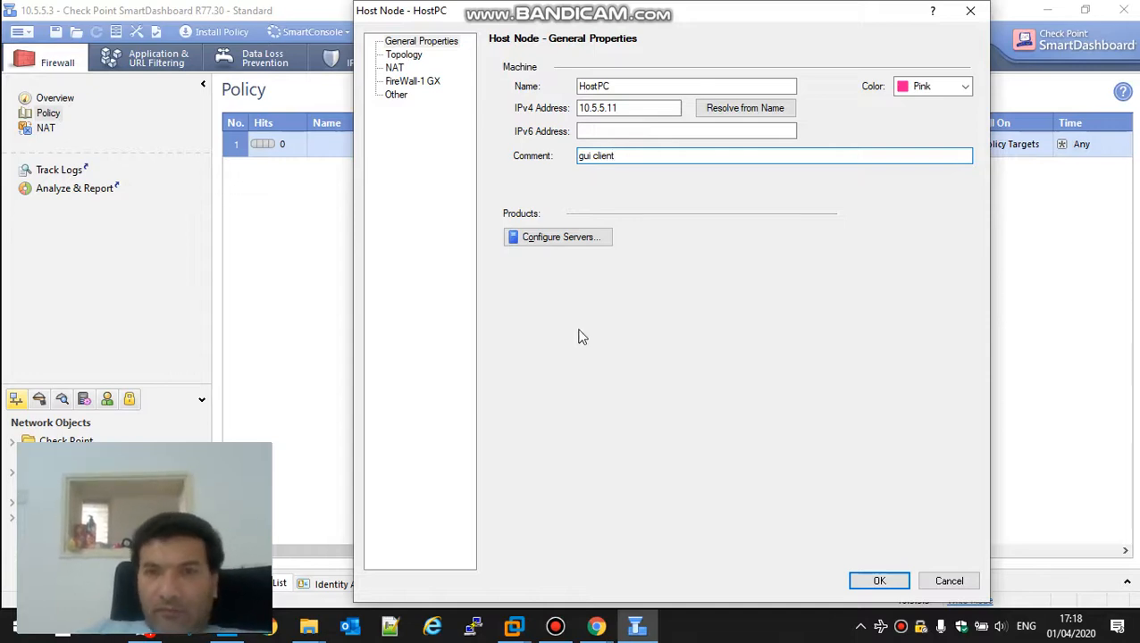
pyautogui.click(879, 582)
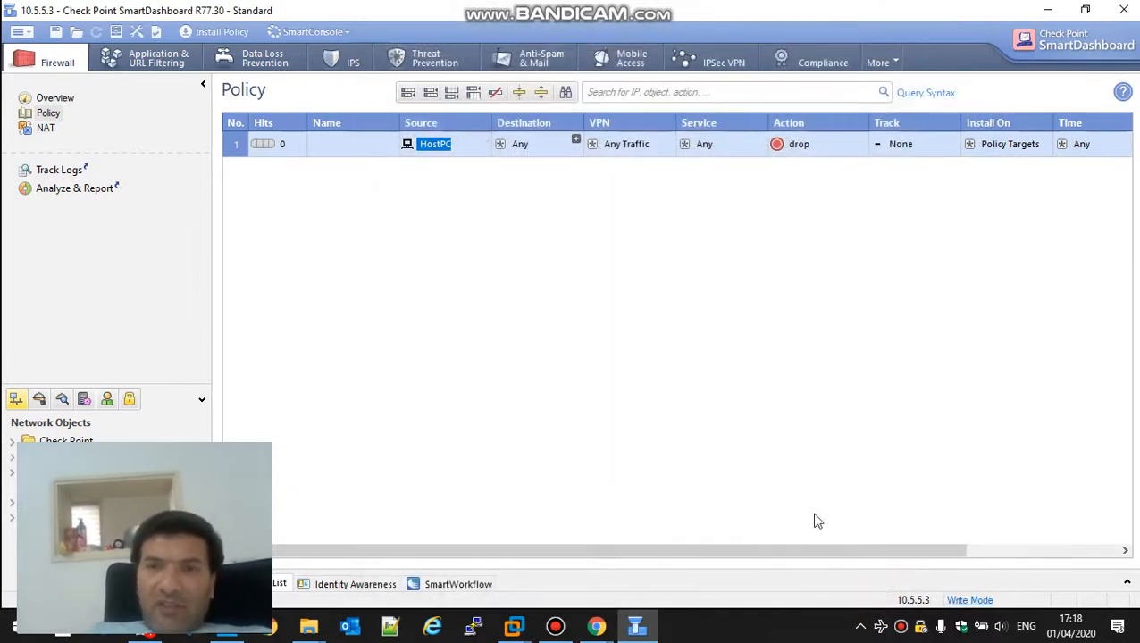
# Step: Set rule 1's action to accept, tracking to Log, and install it on gwm only
pyautogui.click(816, 160)
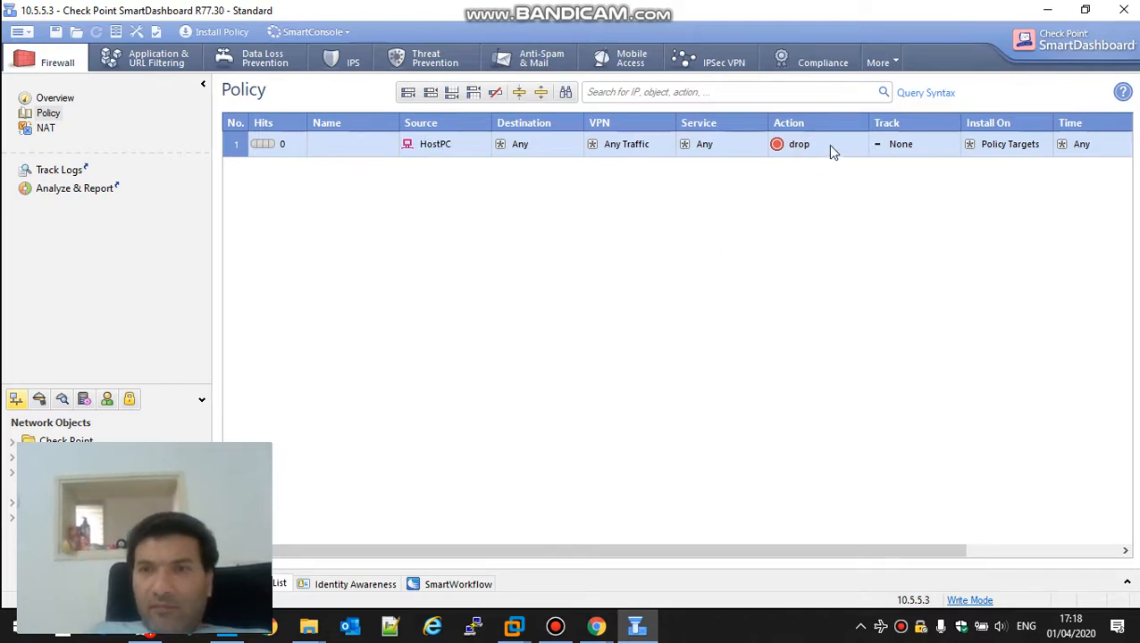
pyautogui.rightClick(830, 151)
pyautogui.click(853, 181)
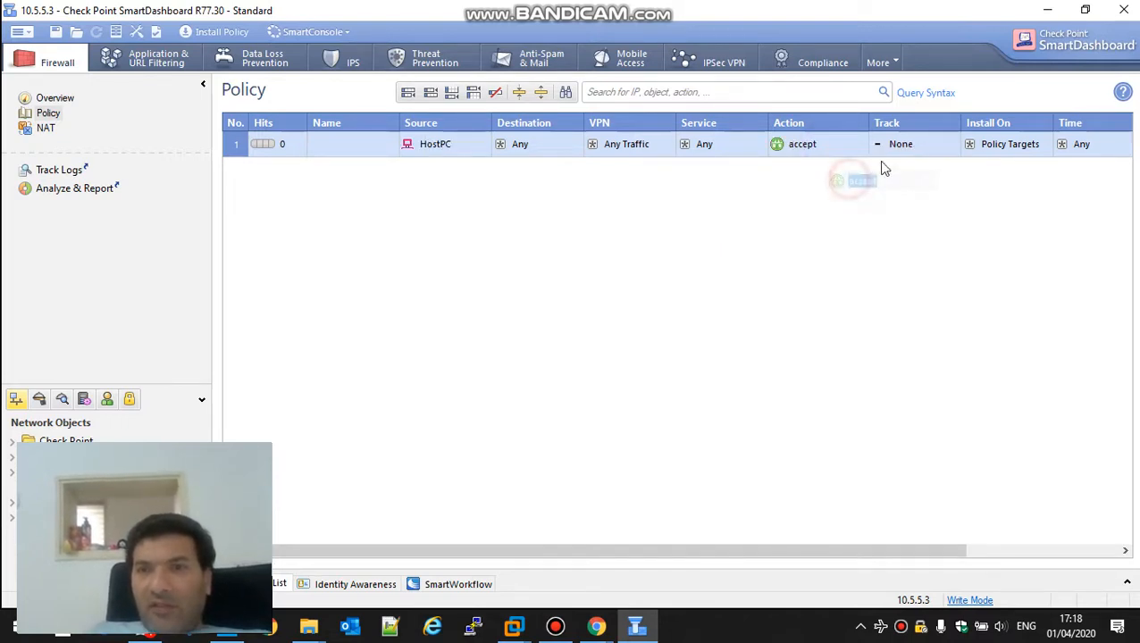
pyautogui.rightClick(885, 150)
pyautogui.click(933, 175)
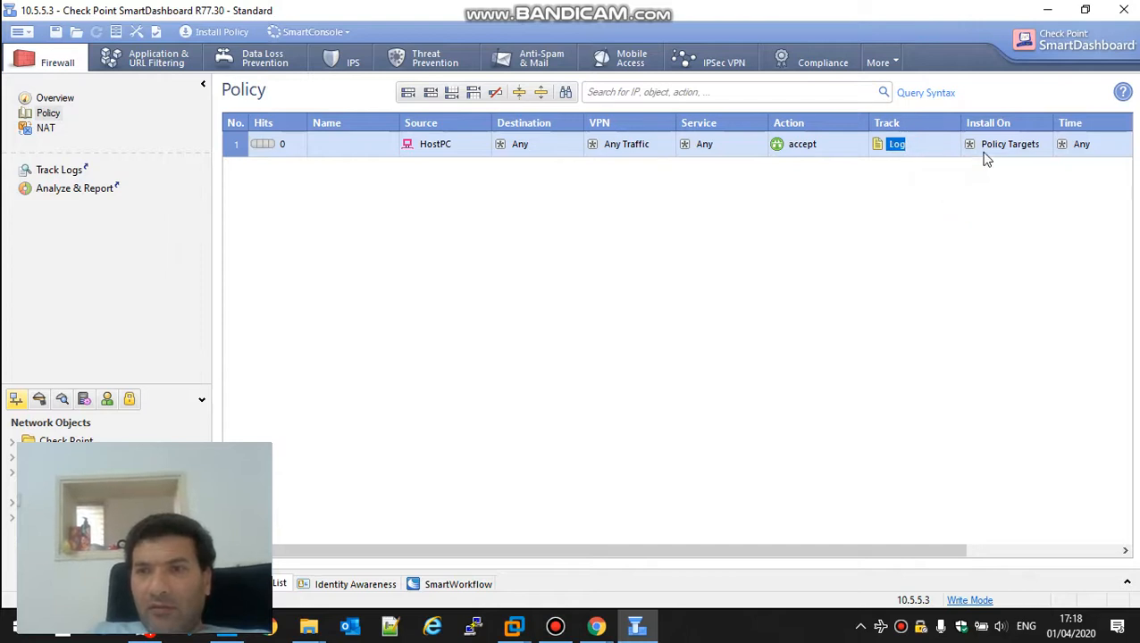
pyautogui.rightClick(998, 142)
pyautogui.moveTo(1027, 156)
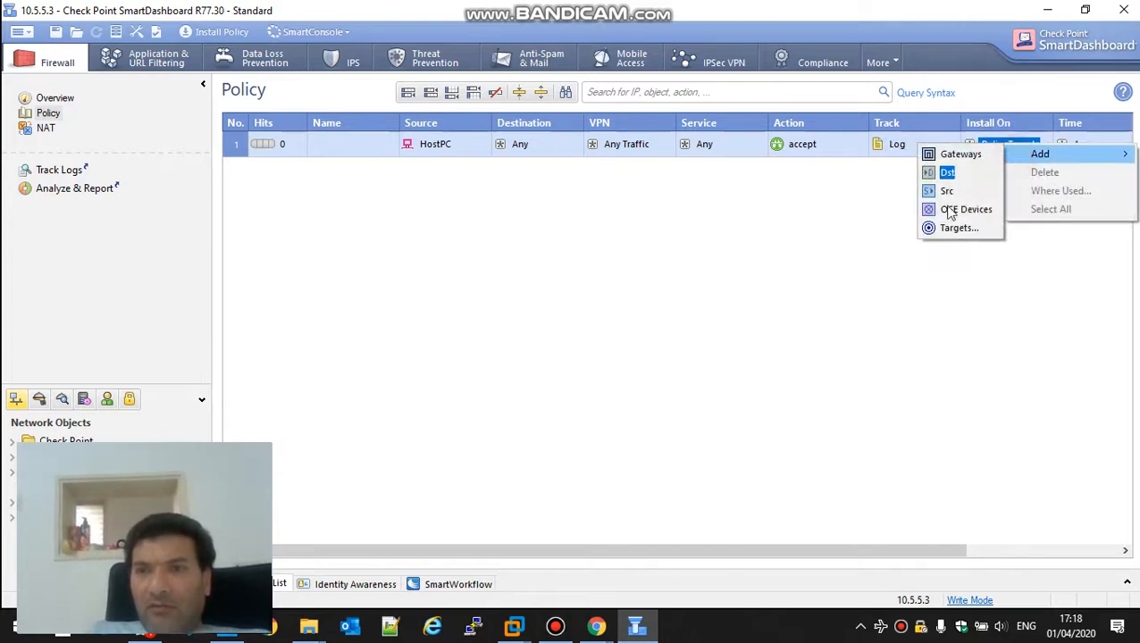
pyautogui.click(947, 227)
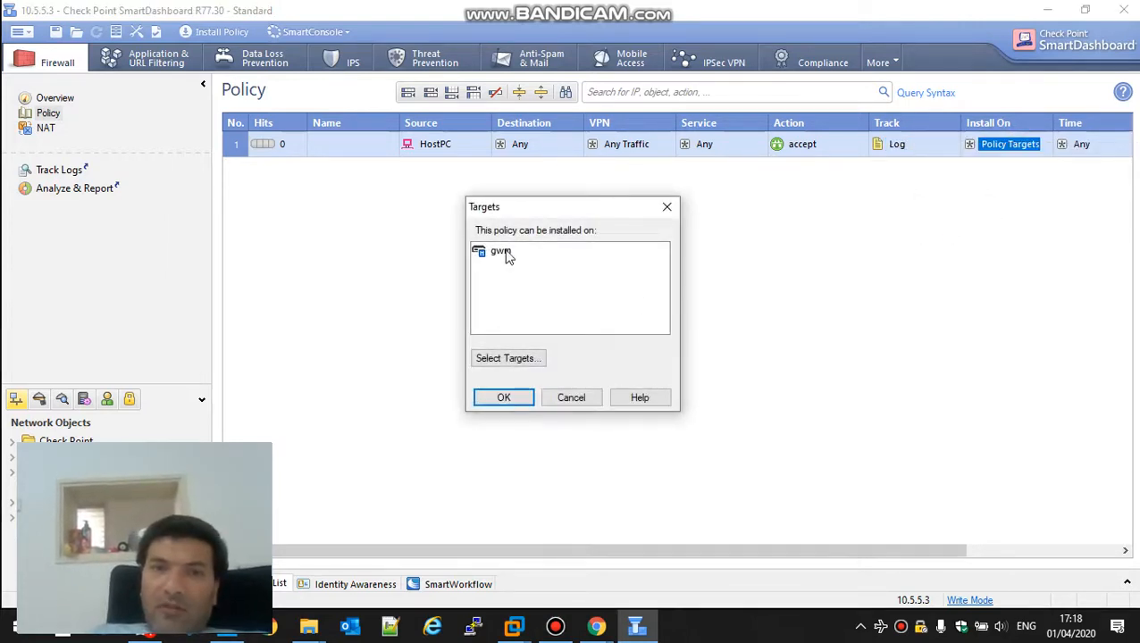
pyautogui.doubleClick(500, 253)
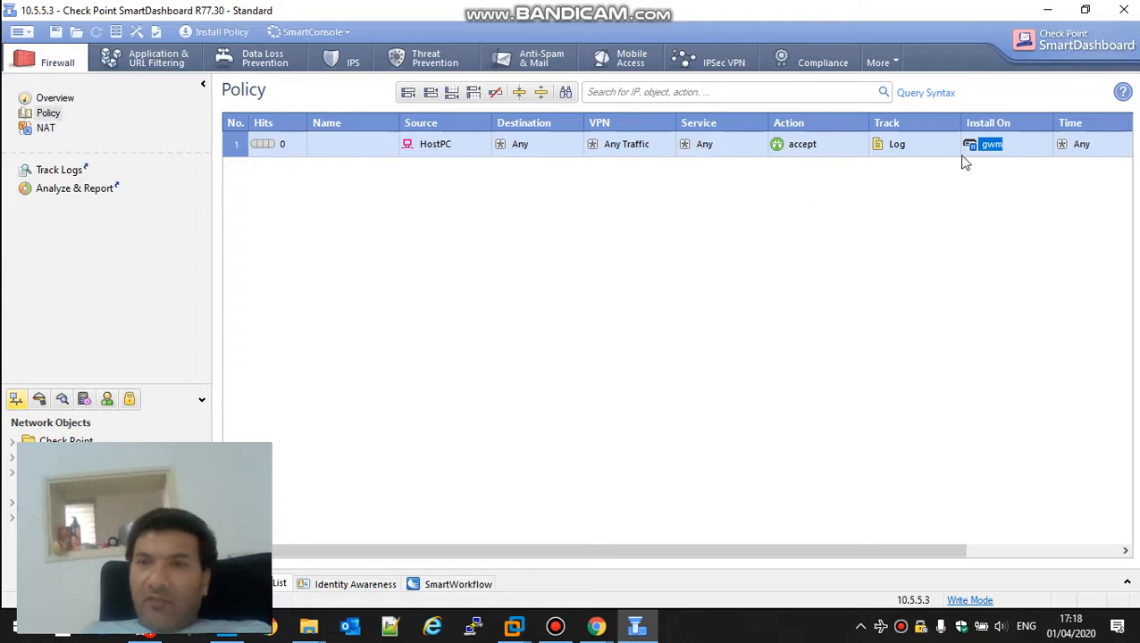
# Step: Set rule 1's destination to gwm and add the https and ssh services
pyautogui.click(572, 143)
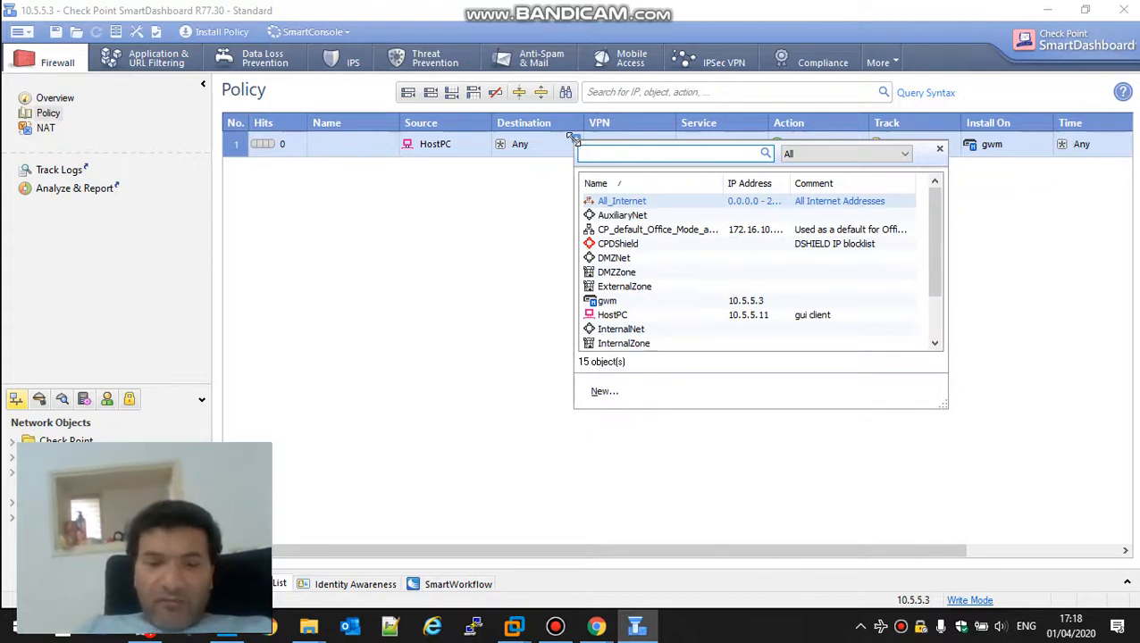
pyautogui.write('gwm')
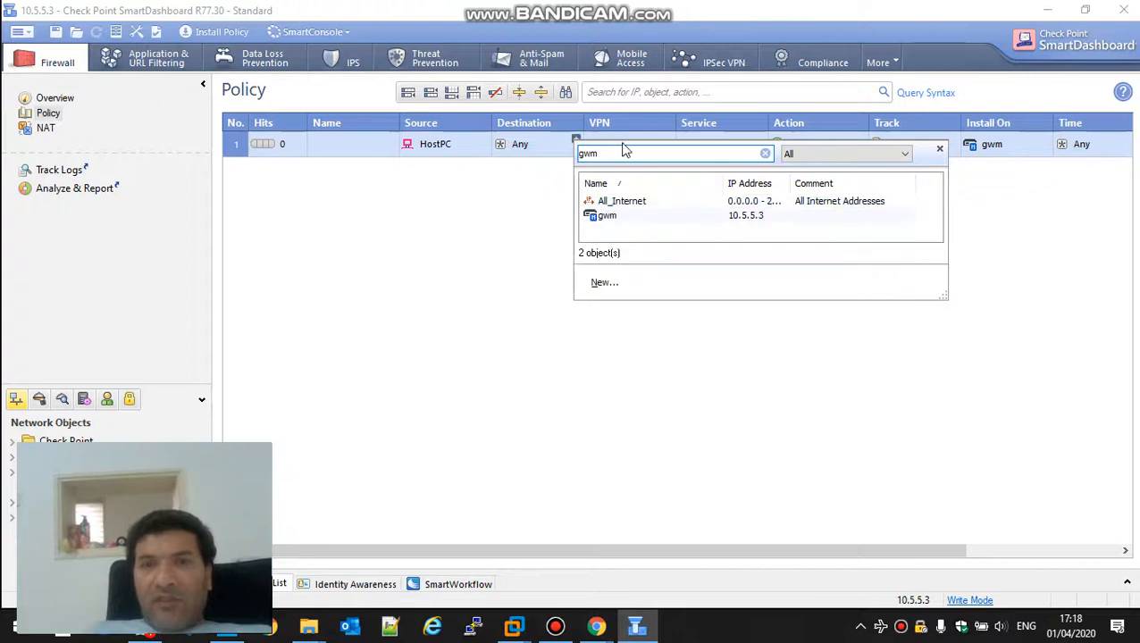
pyautogui.click(611, 216)
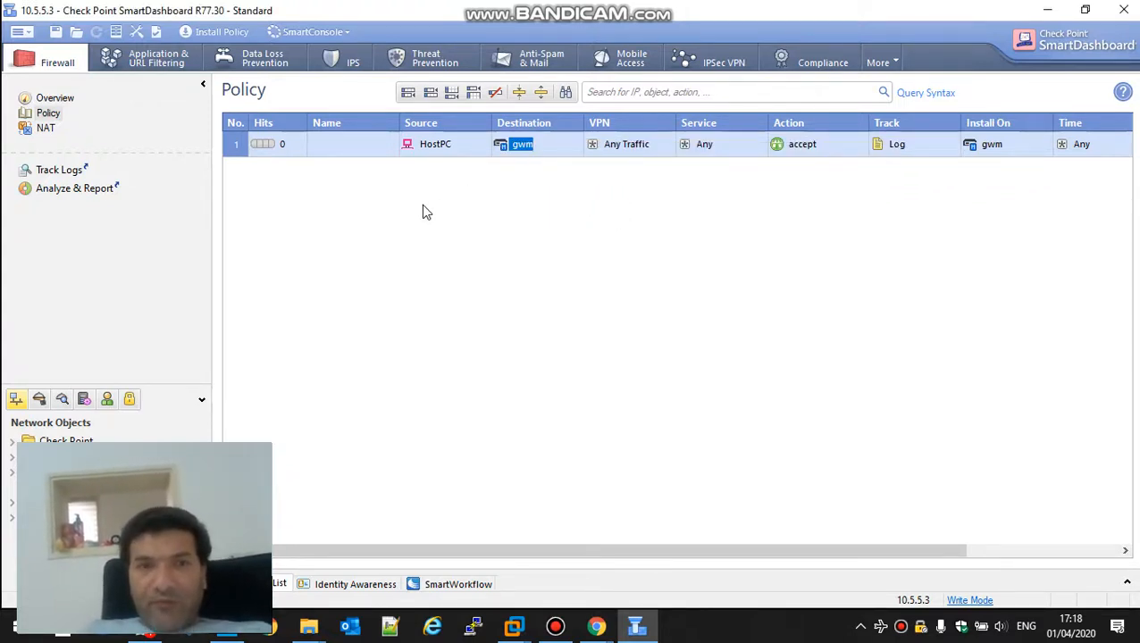
pyautogui.click(760, 140)
pyautogui.write('ht')
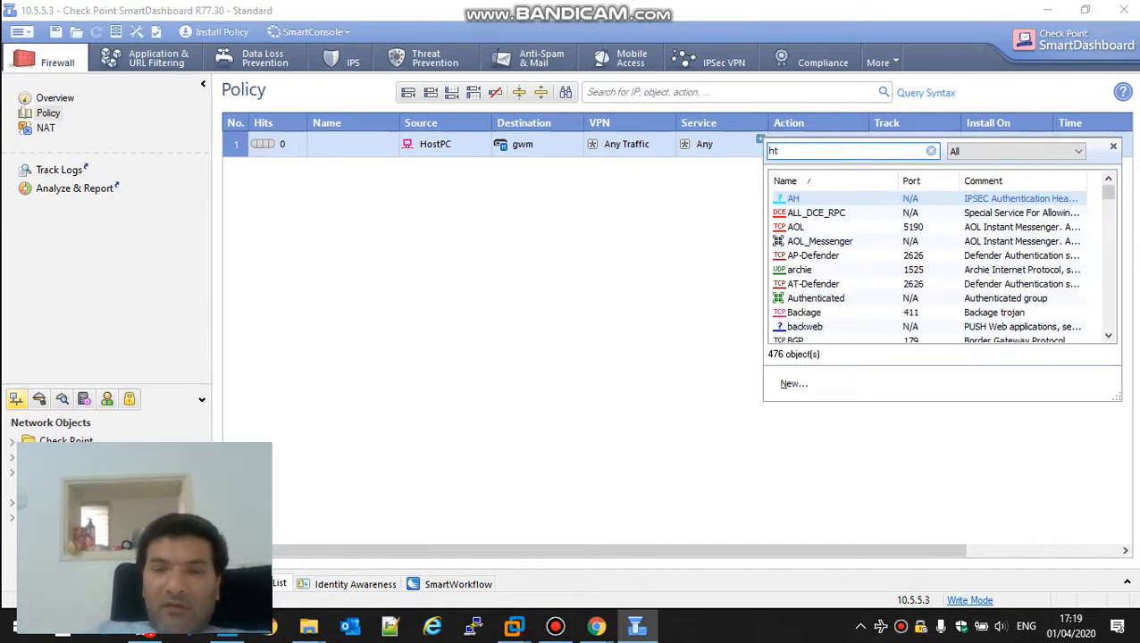
pyautogui.write('tps')
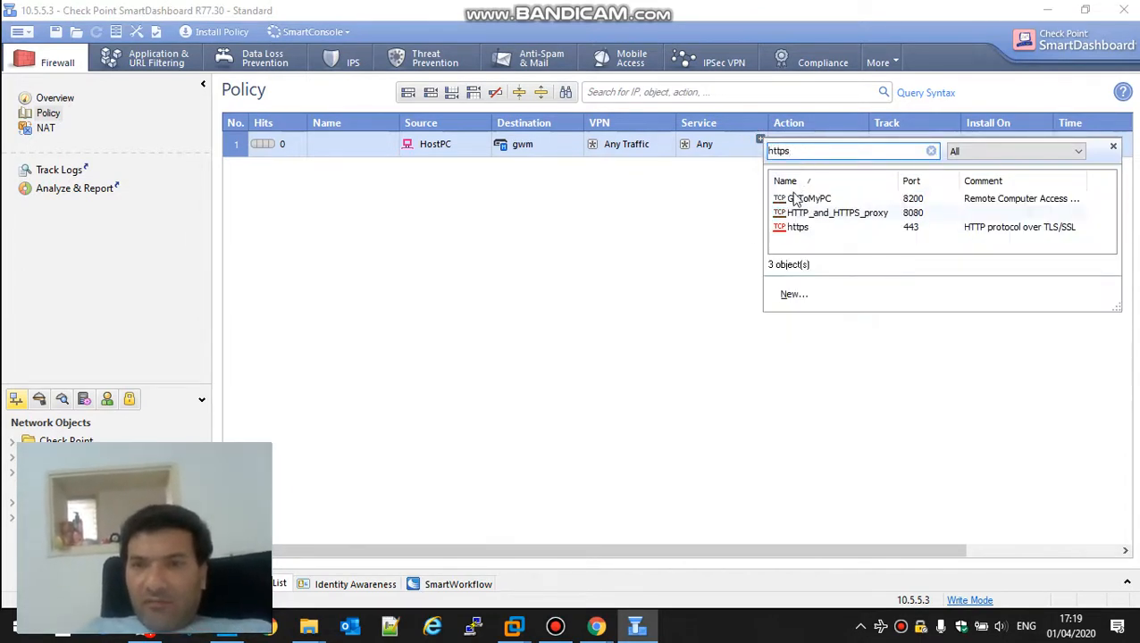
pyautogui.click(790, 226)
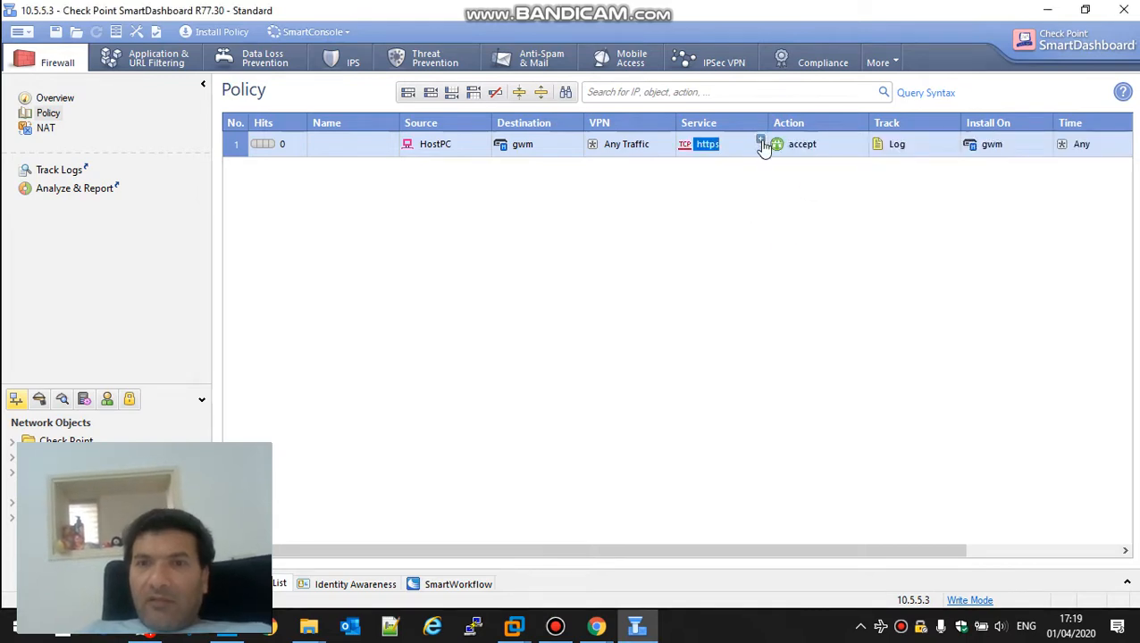
pyautogui.click(761, 139)
pyautogui.write('ssh')
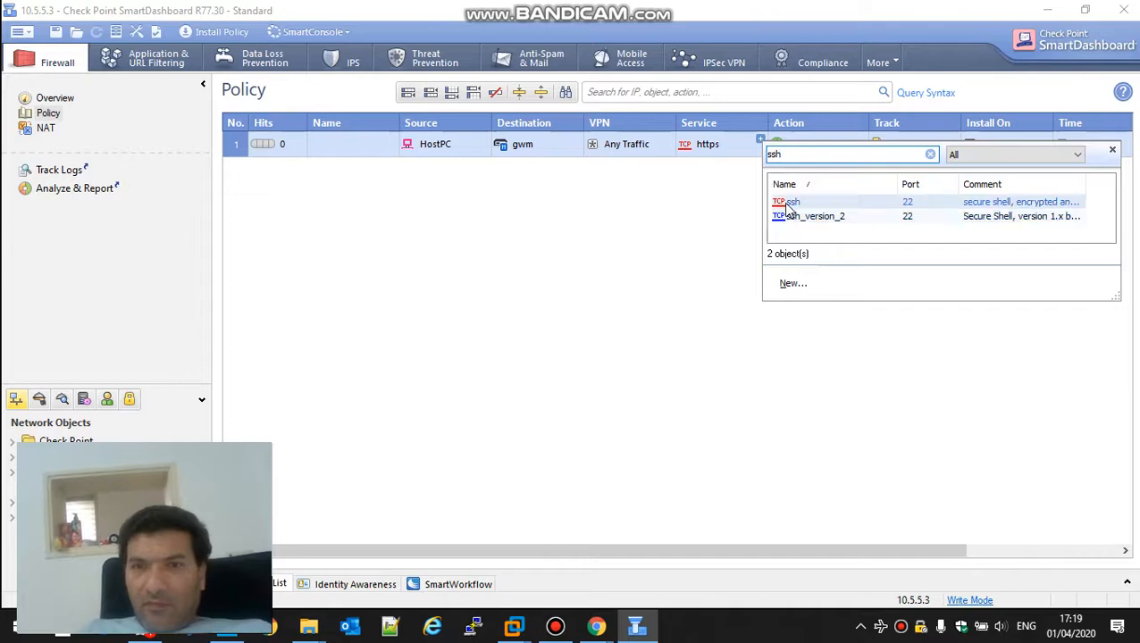
pyautogui.click(788, 204)
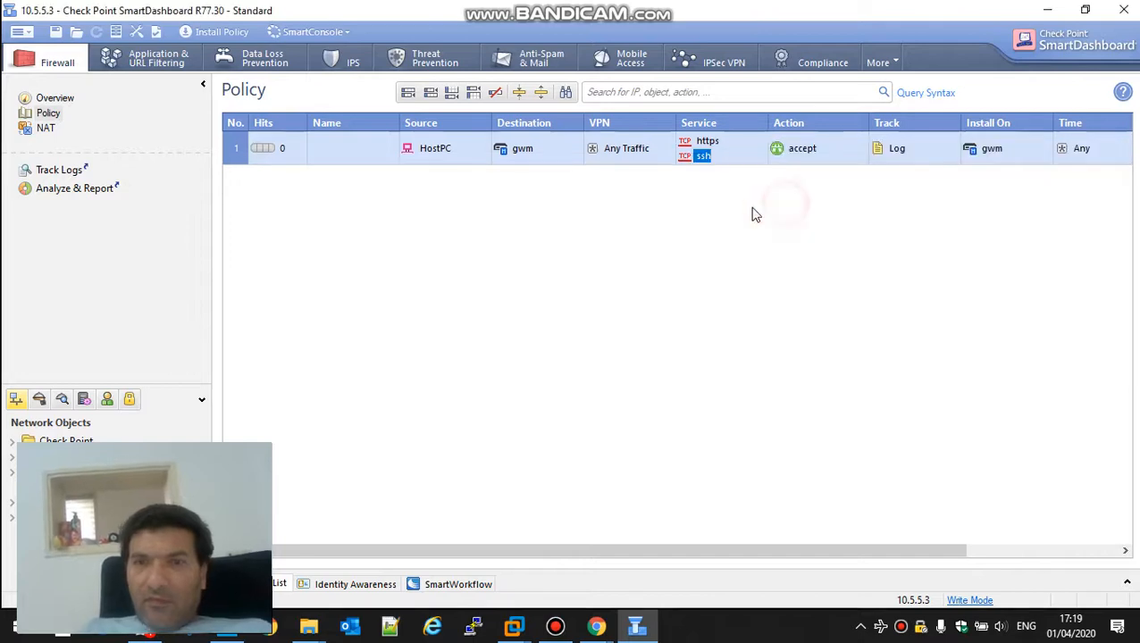
pyautogui.click(1045, 9)
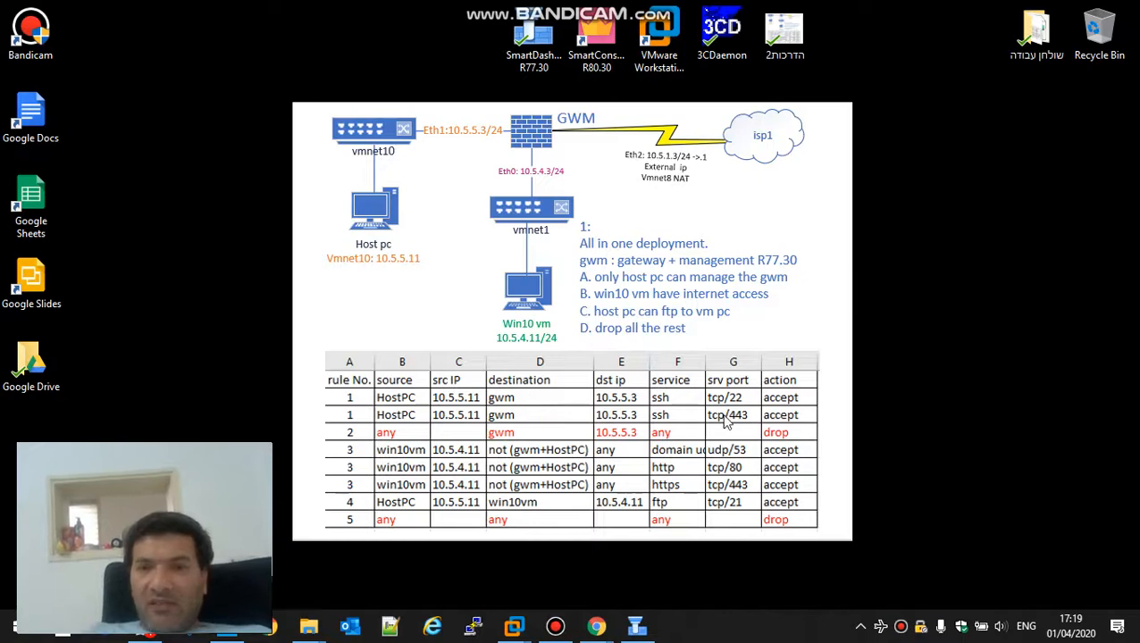
# Step: Add rule 2 'Stealth Rule' with destination gwm, Log tracking, installed on gwm
pyautogui.click(635, 626)
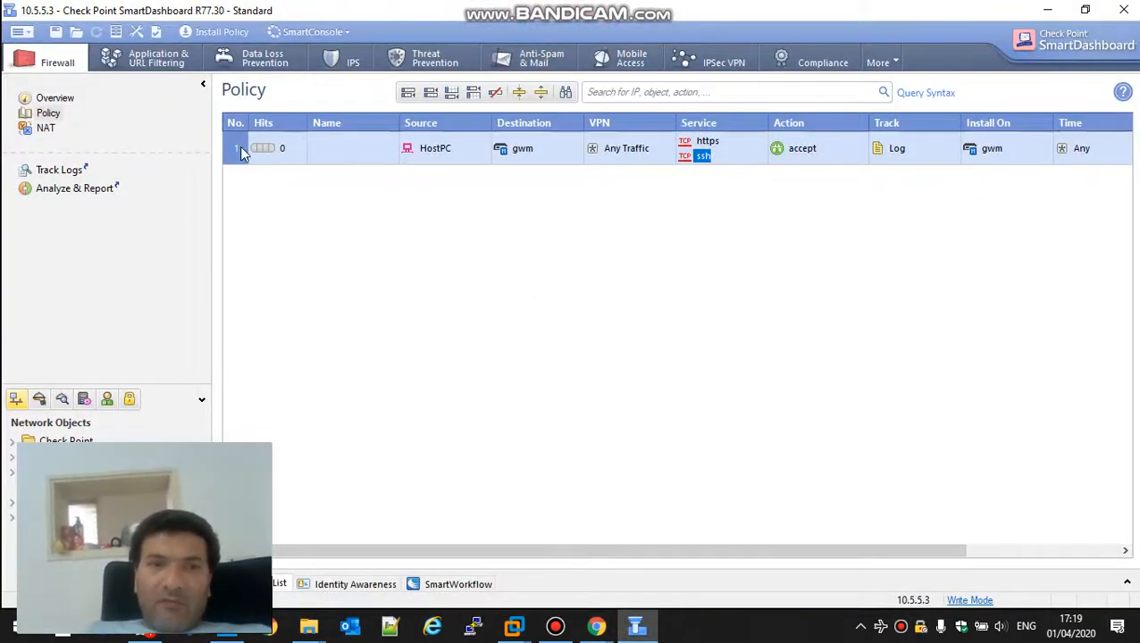
pyautogui.rightClick(239, 146)
pyautogui.moveTo(406, 157)
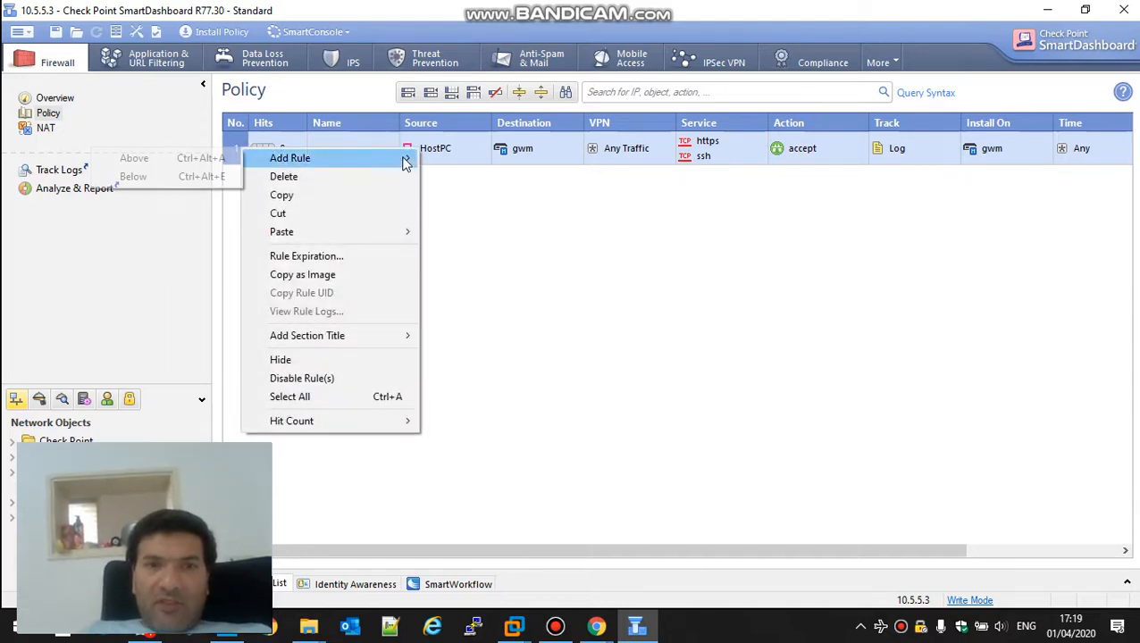
pyautogui.click(210, 177)
pyautogui.moveTo(502, 150); pyautogui.dragTo(520, 182)
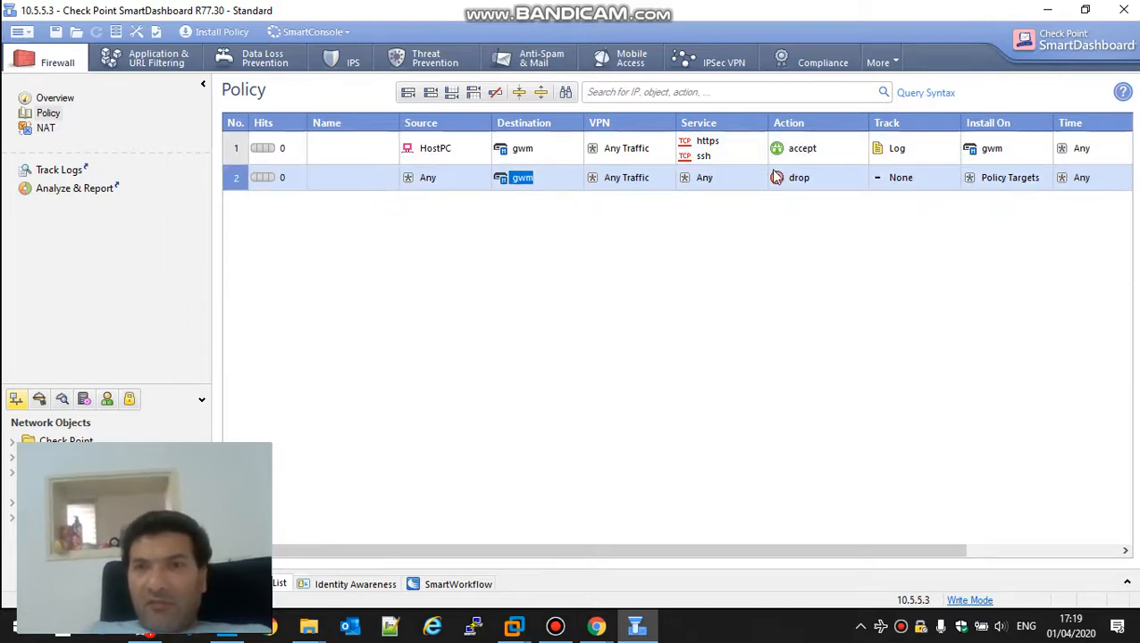
pyautogui.click(929, 181)
pyautogui.rightClick(929, 186)
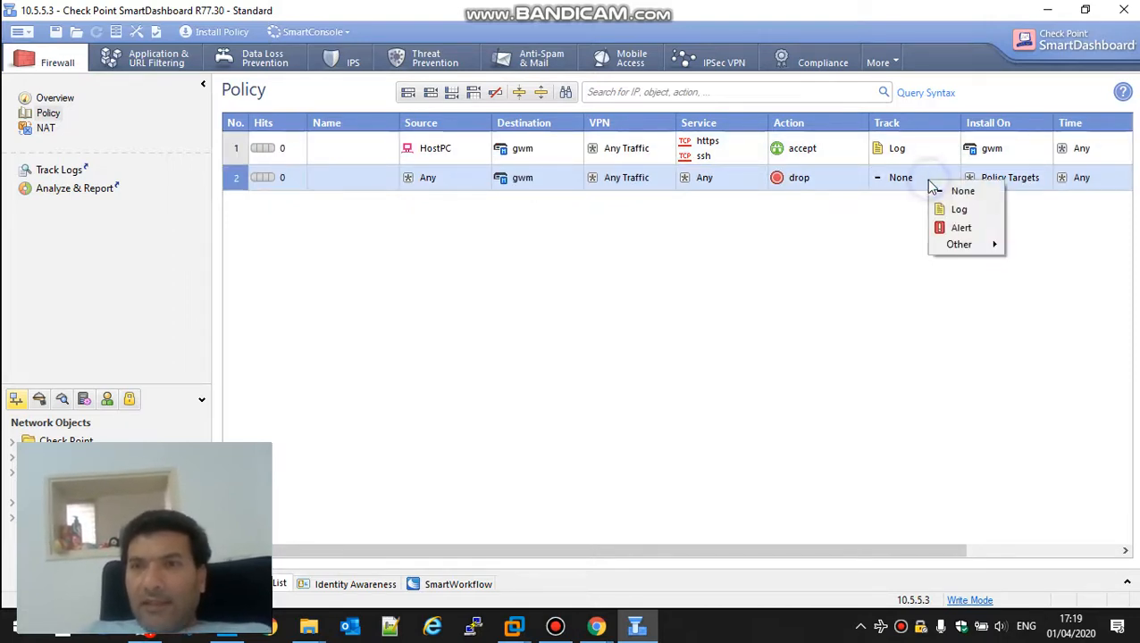
pyautogui.click(953, 208)
pyautogui.moveTo(980, 154); pyautogui.dragTo(986, 185)
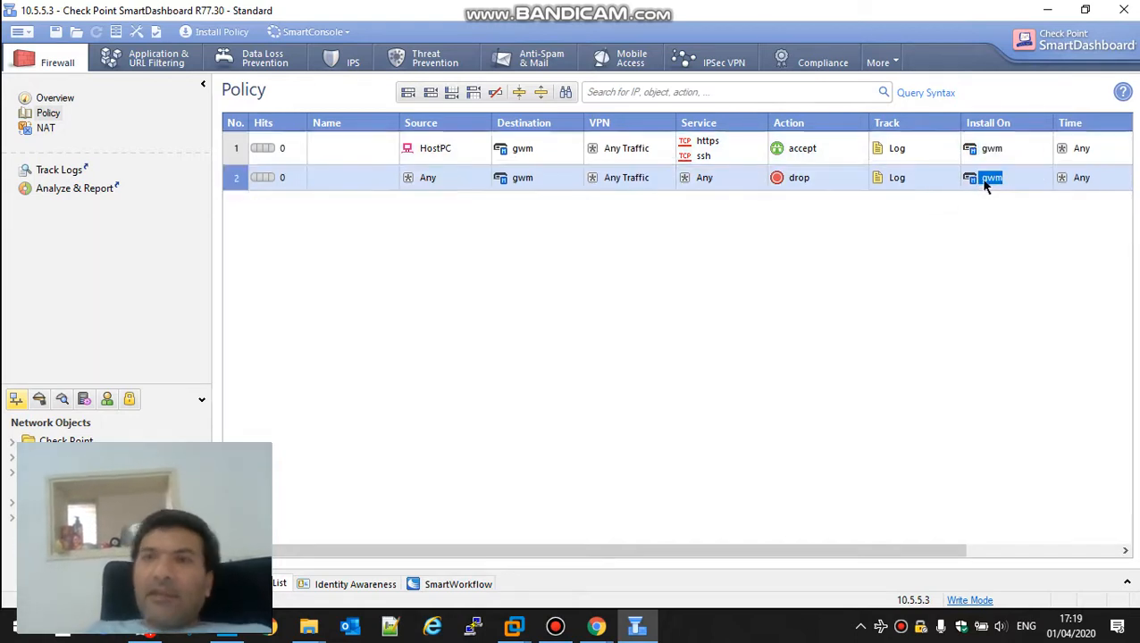
pyautogui.doubleClick(354, 180)
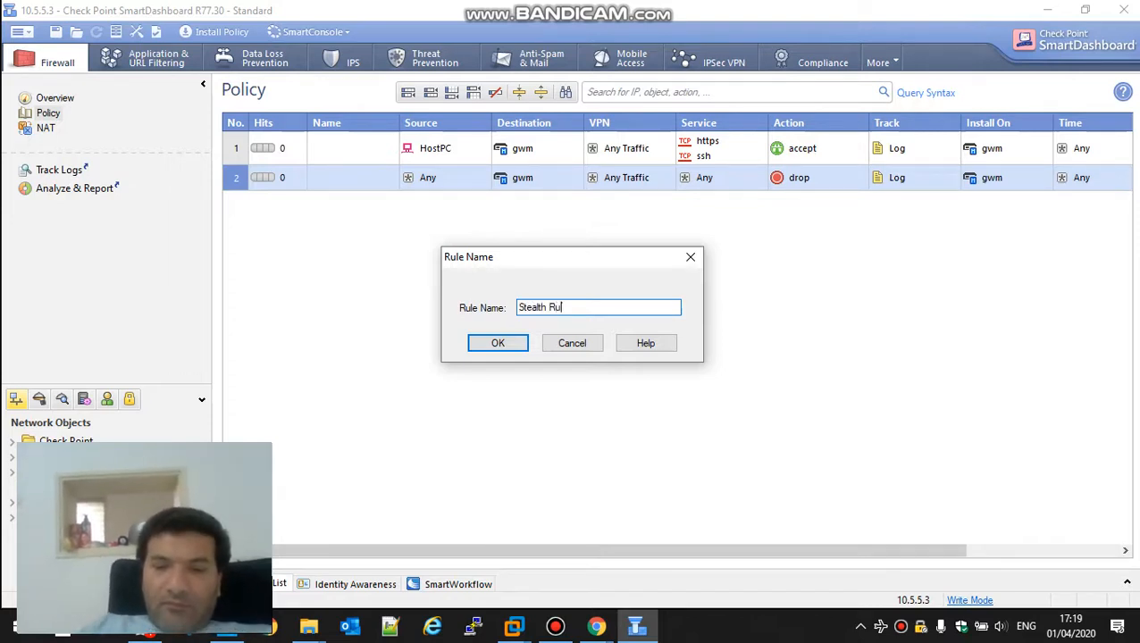
pyautogui.press('Return')
# Step: Name rule 1 'fw management' and add a logged 'Cleanup' rule below the Stealth Rule
pyautogui.doubleClick(379, 159)
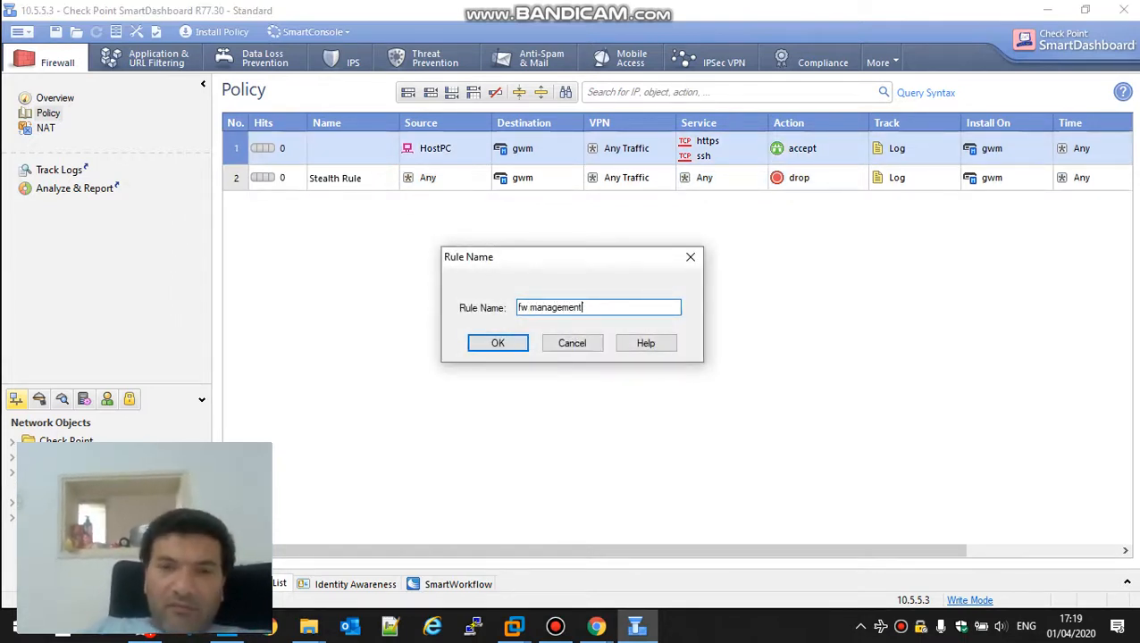
pyautogui.press('Return')
pyautogui.rightClick(237, 184)
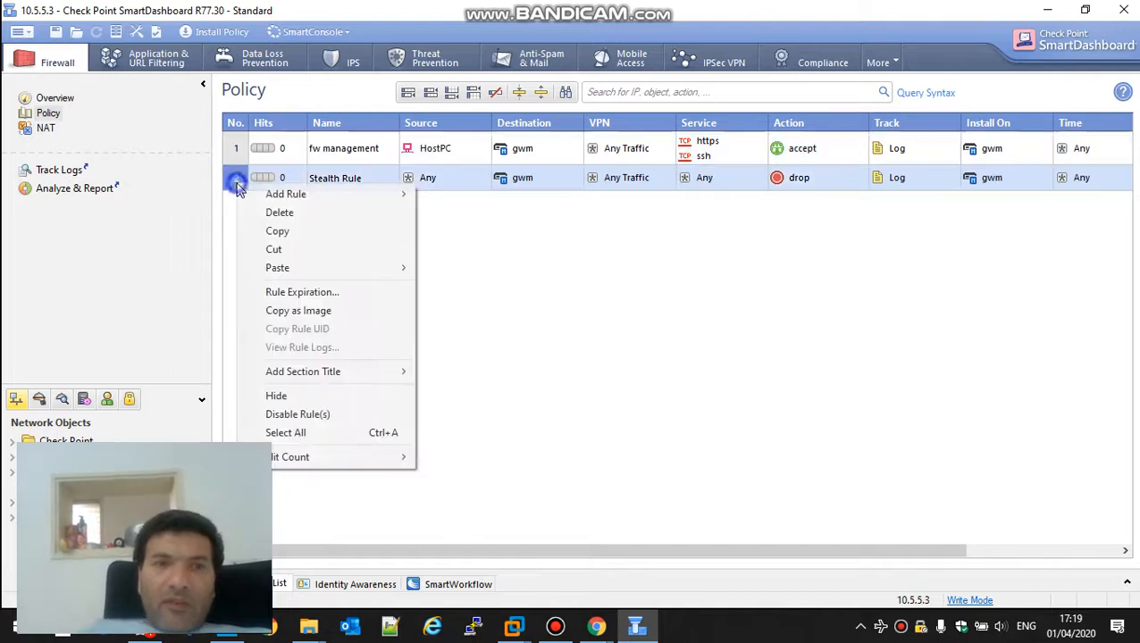
pyautogui.moveTo(387, 200)
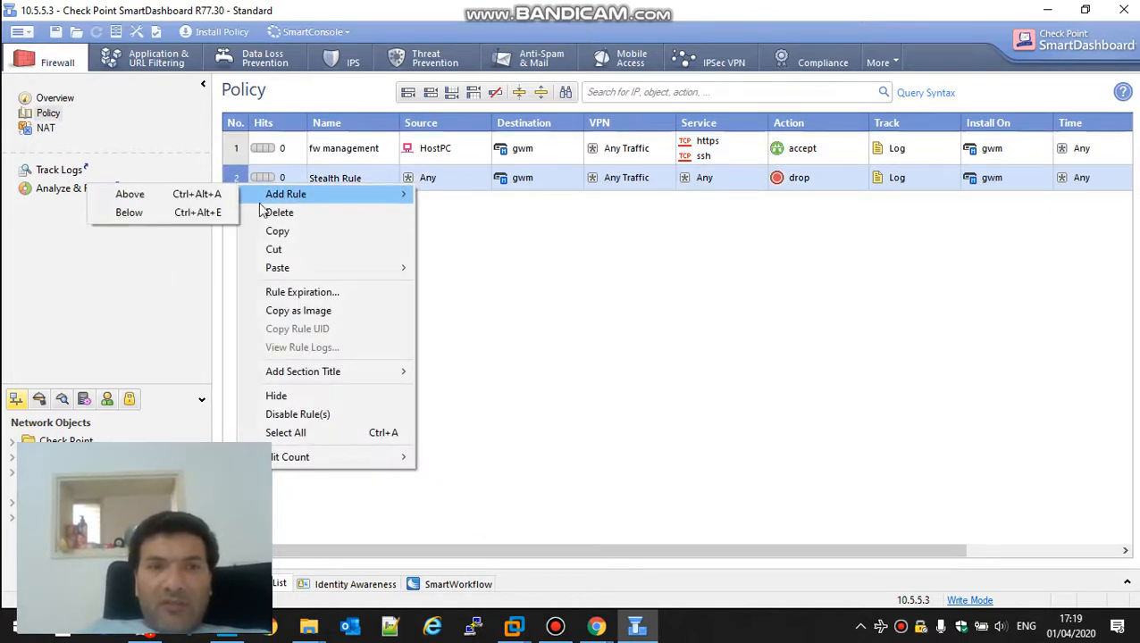
pyautogui.click(226, 213)
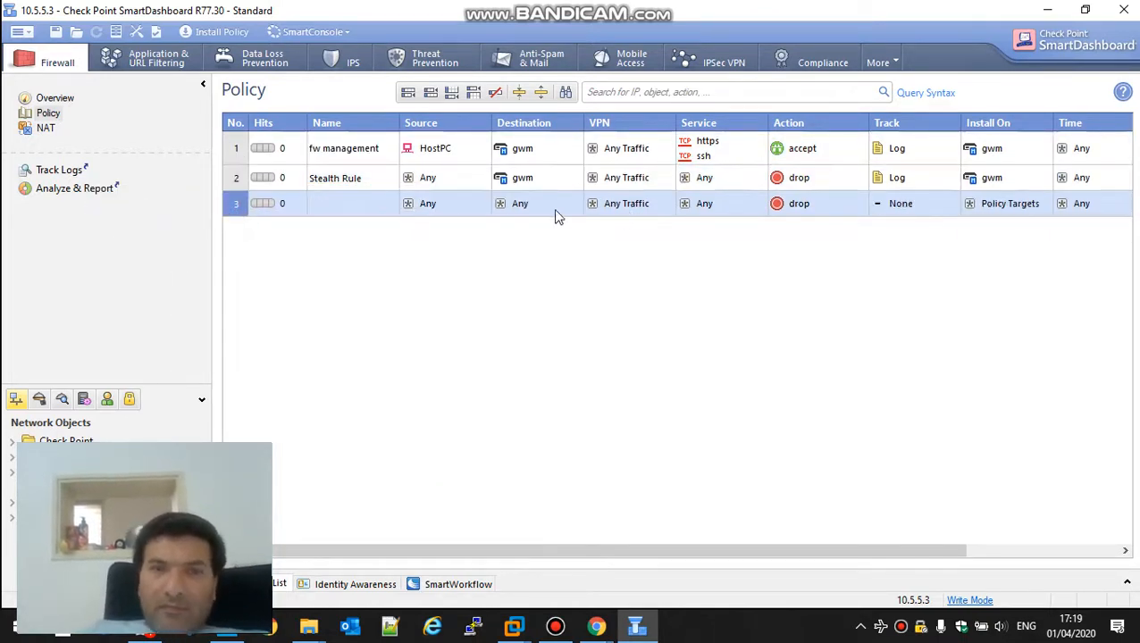
pyautogui.doubleClick(355, 212)
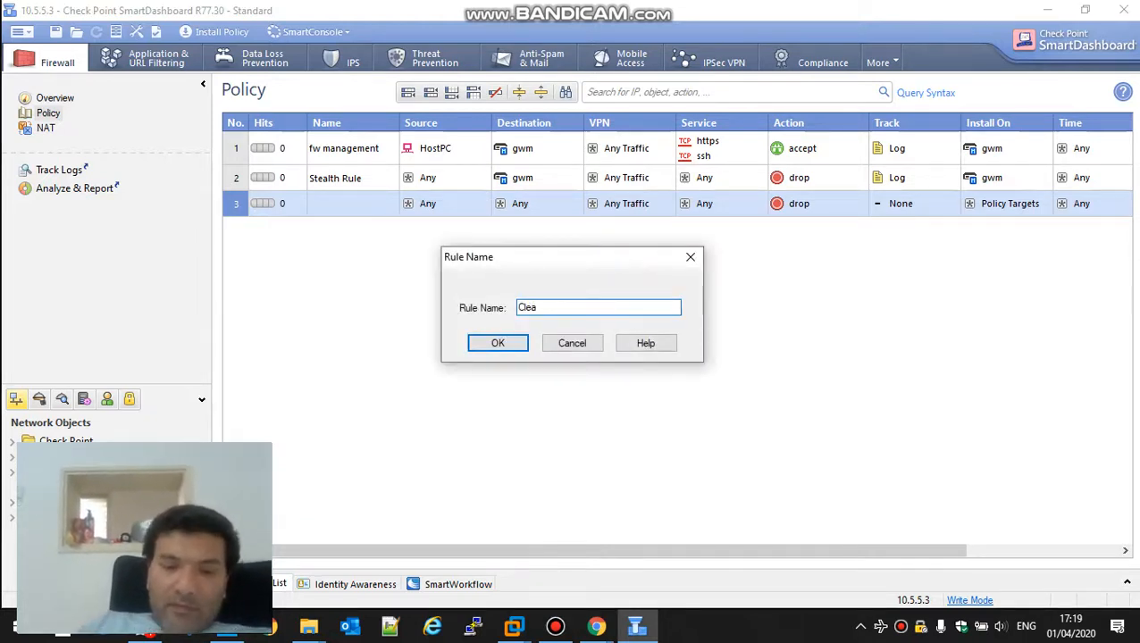
pyautogui.press('Return')
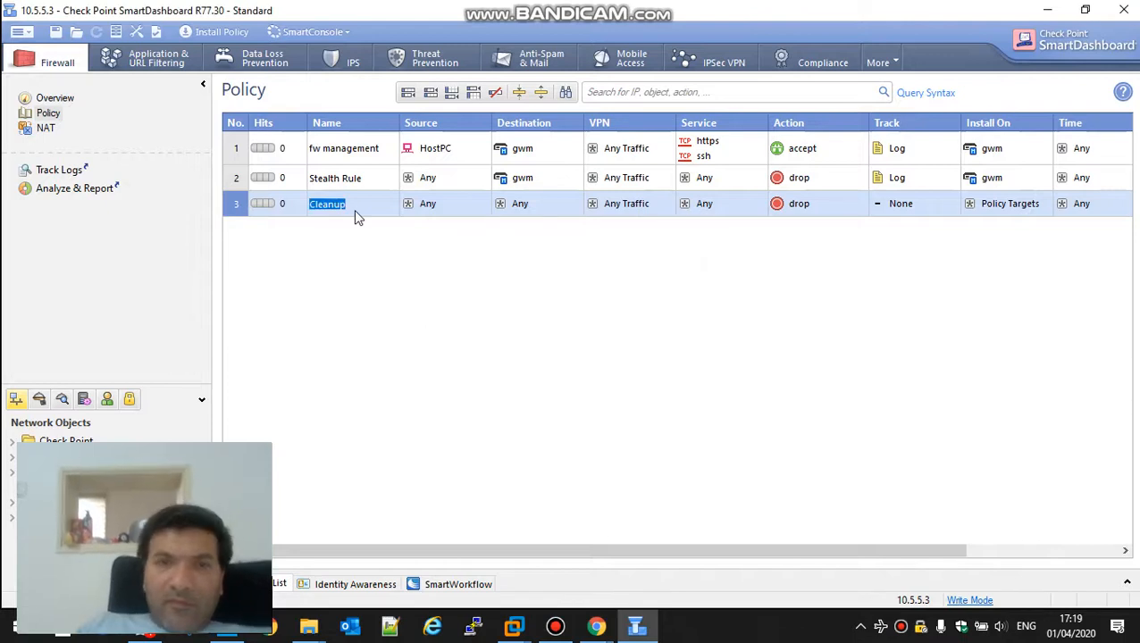
pyautogui.rightClick(934, 204)
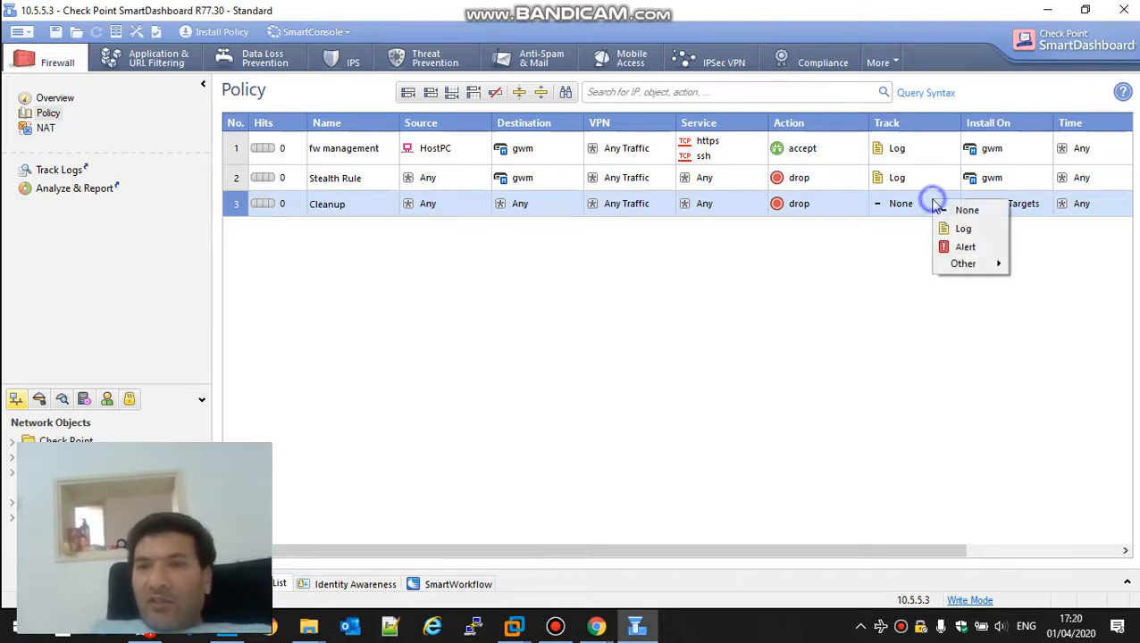
pyautogui.click(957, 229)
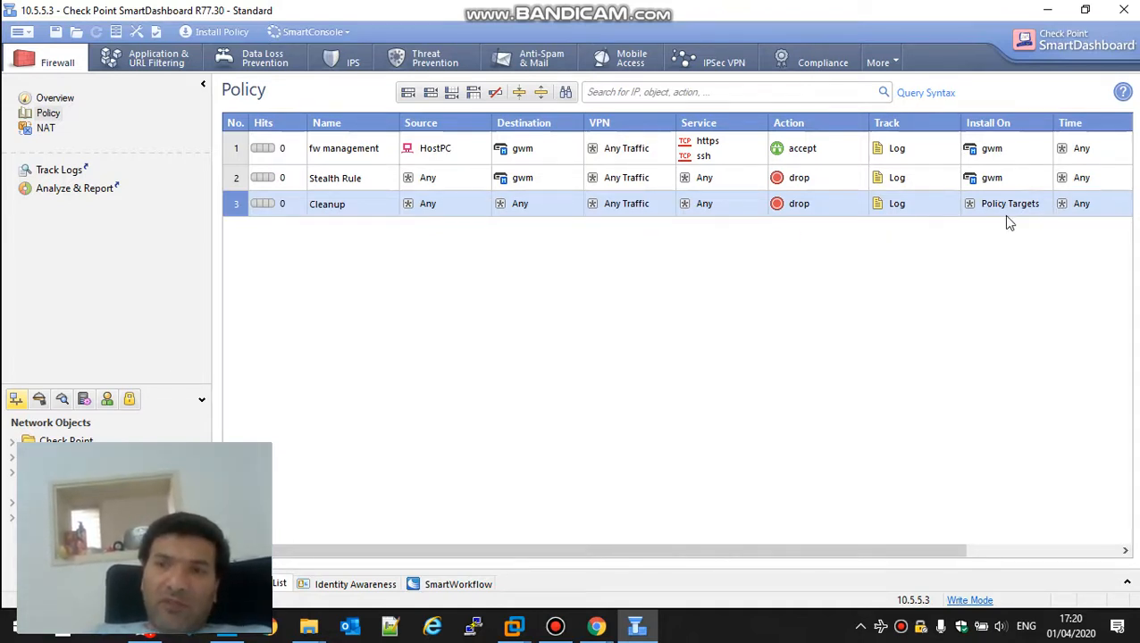
# Step: Insert a new empty rule below the Stealth Rule
pyautogui.rightClick(235, 179)
pyautogui.moveTo(327, 188)
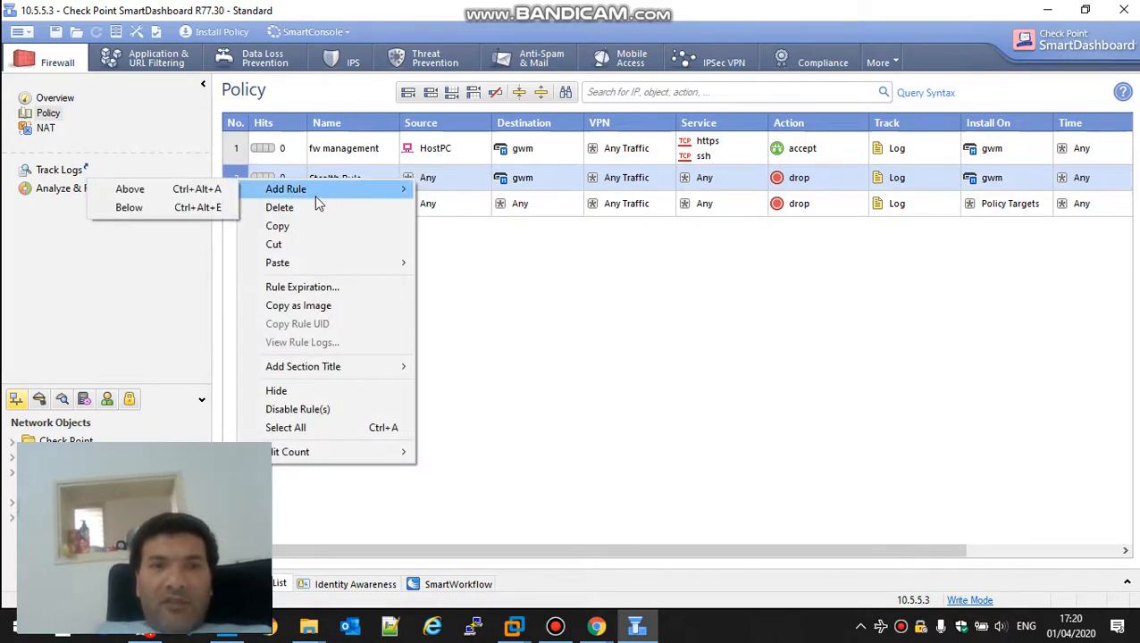
pyautogui.click(199, 209)
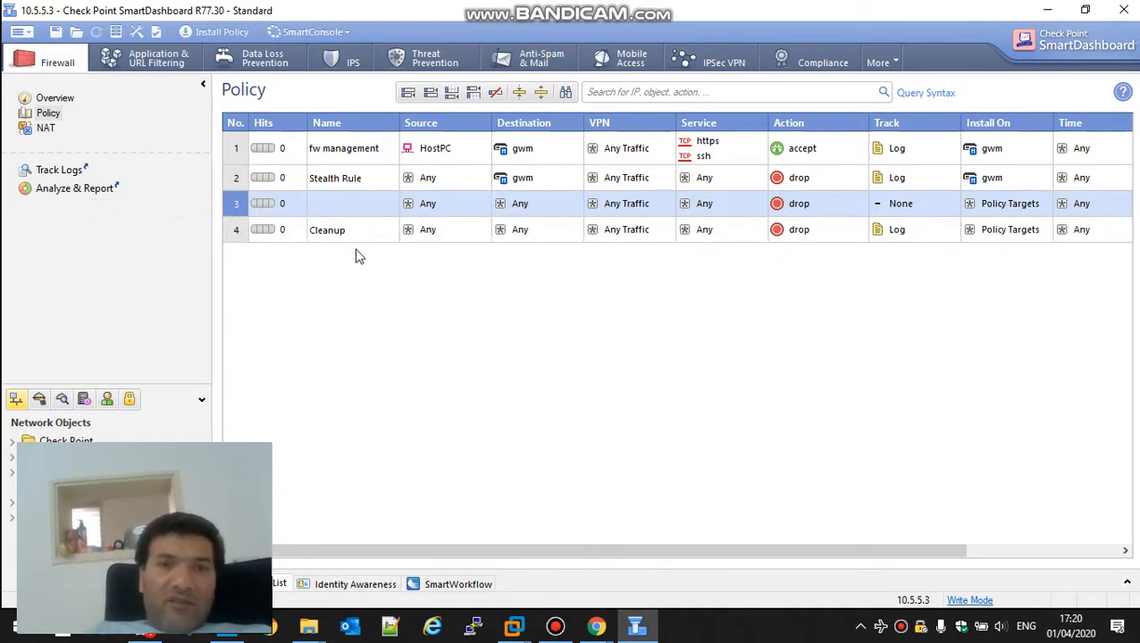
pyautogui.hotkey('alt', 'Tab')
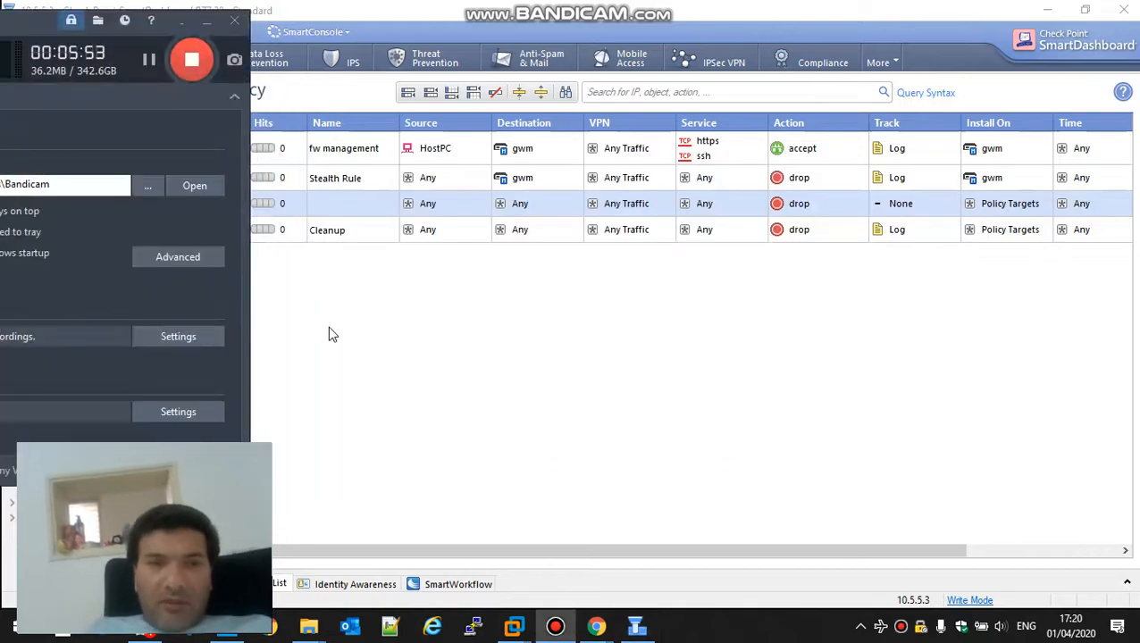
pyautogui.hotkey('alt', 'Tab')
pyautogui.hotkey('alt', 'Tab')
pyautogui.hotkey('alt', 'Tab')
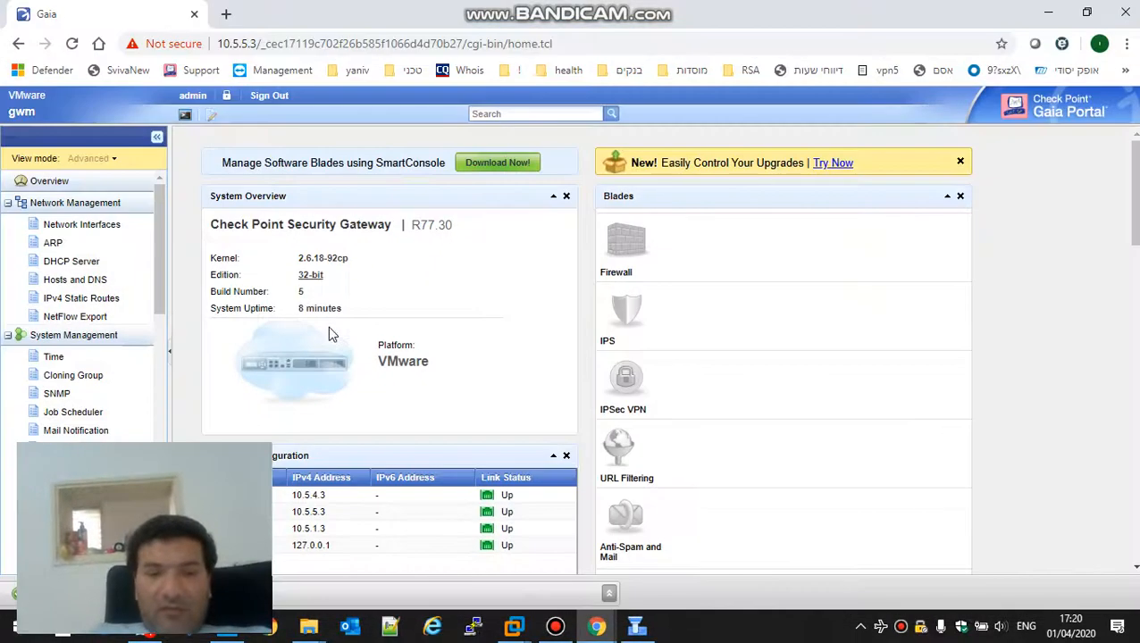
pyautogui.hotkey('alt', 'Tab')
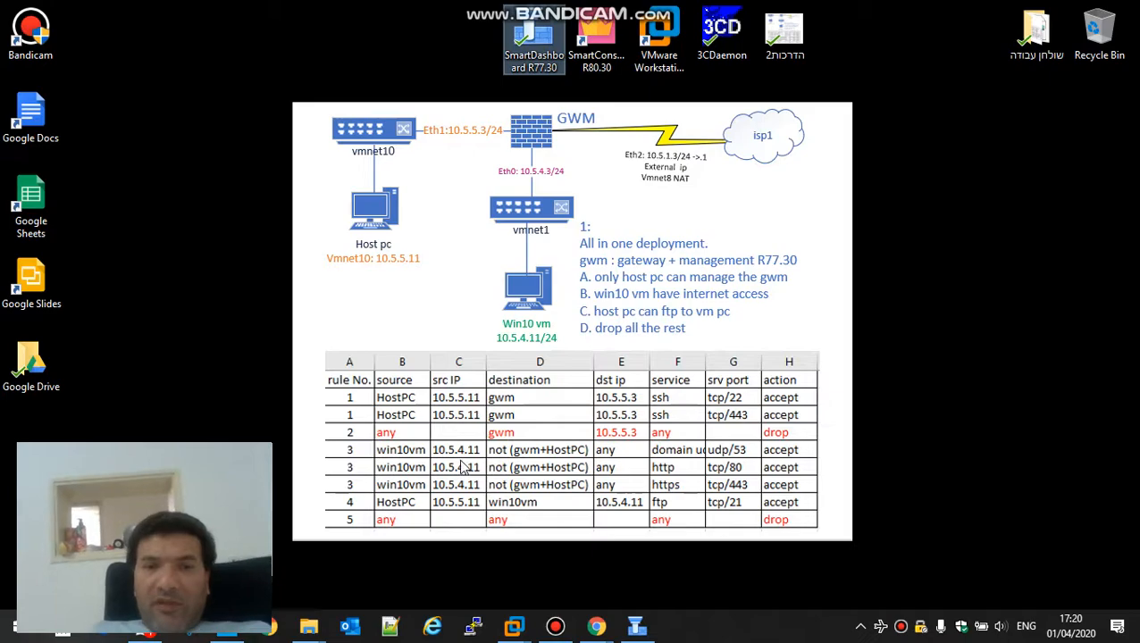
pyautogui.hotkey('alt', 'Tab')
pyautogui.hotkey('alt', 'Tab')
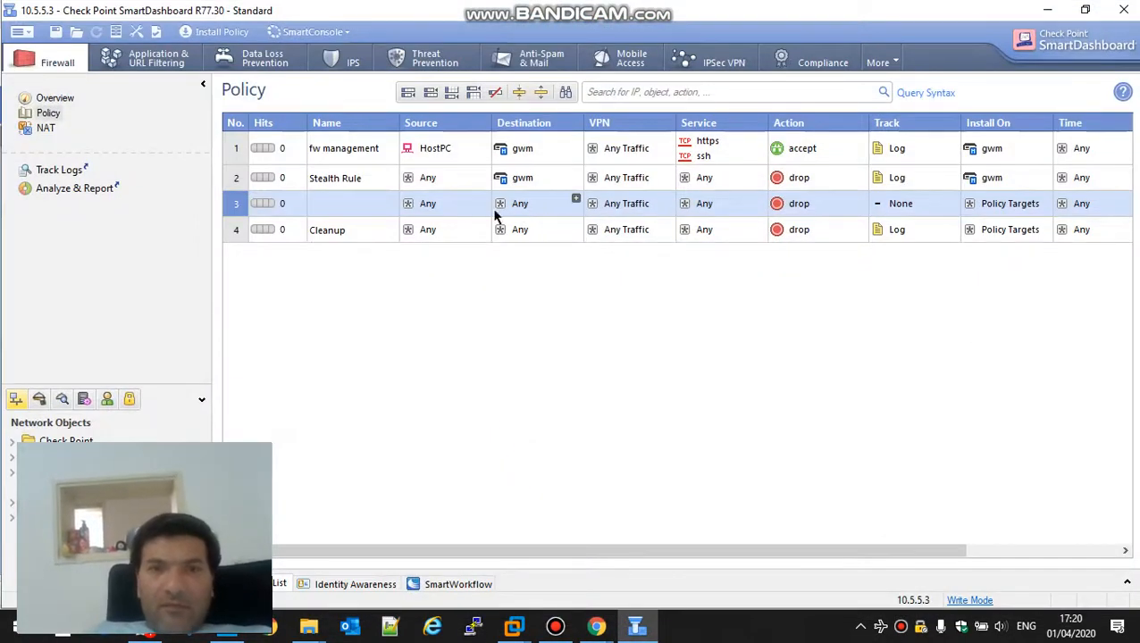
# Step: Create olive host object win10vm with IPv4 10.5.4.11 as rule 3's source
pyautogui.click(483, 198)
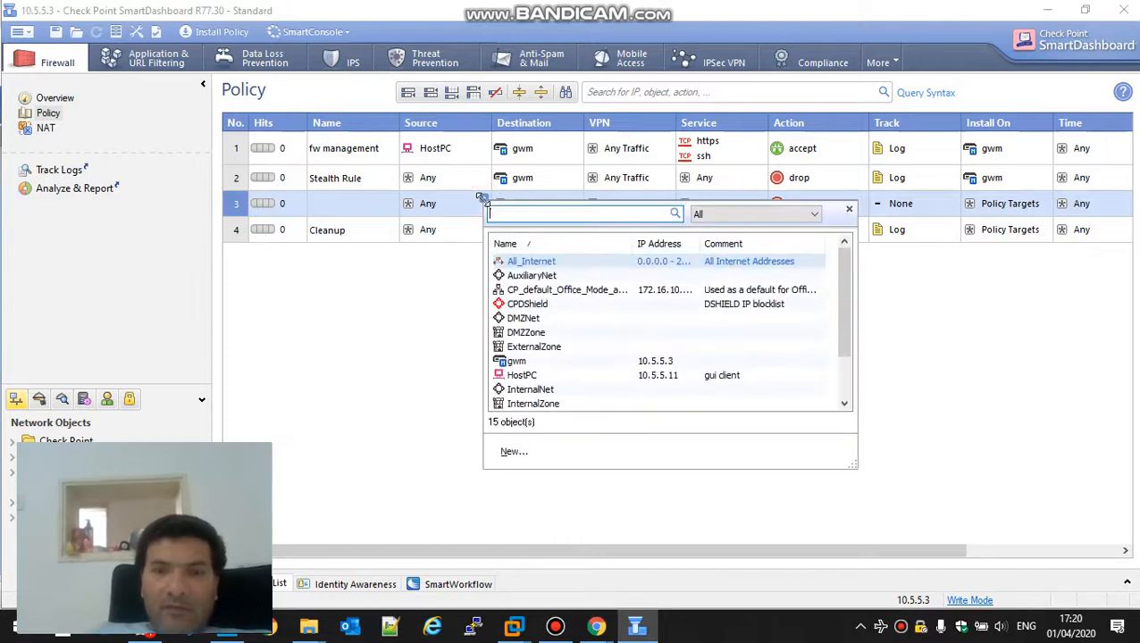
pyautogui.write('10.5.4.11')
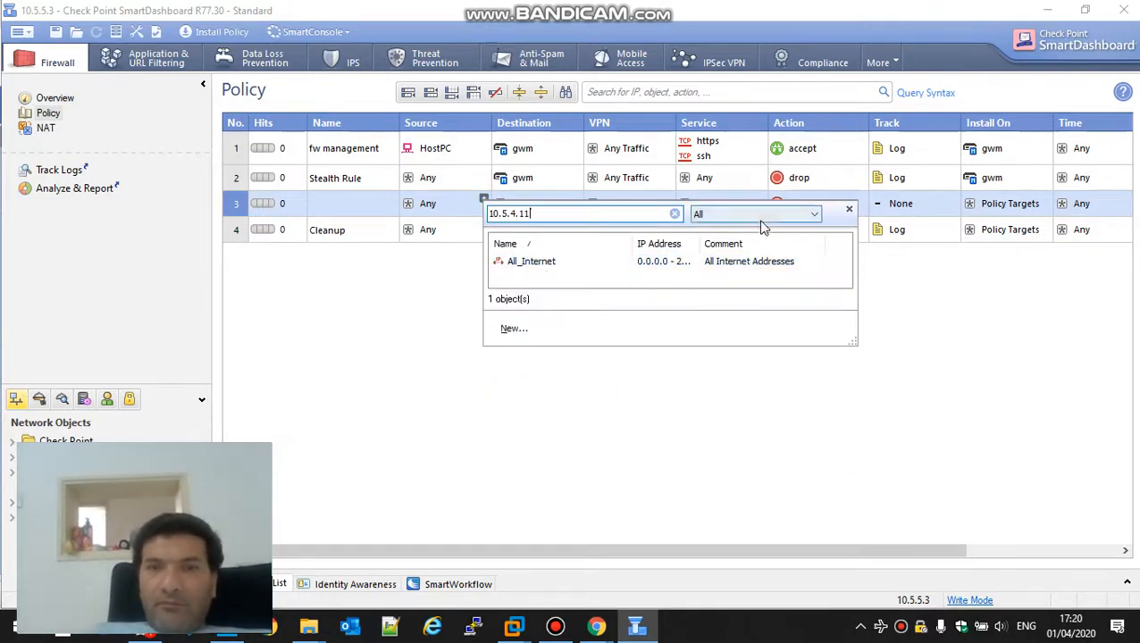
pyautogui.moveTo(586, 213); pyautogui.dragTo(448, 215)
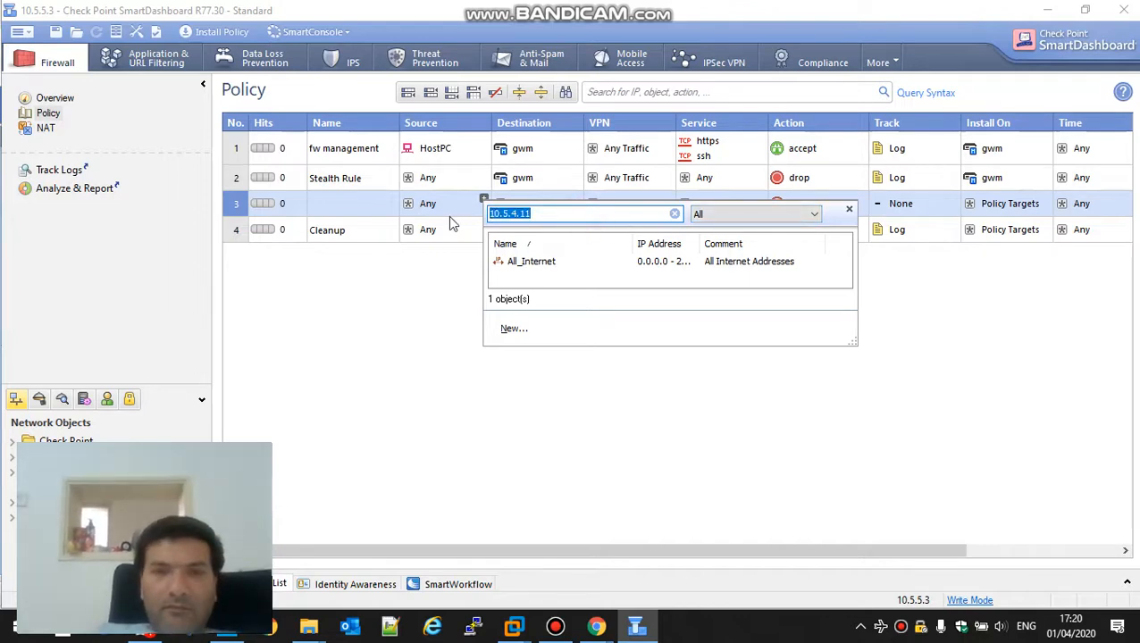
pyautogui.click(514, 329)
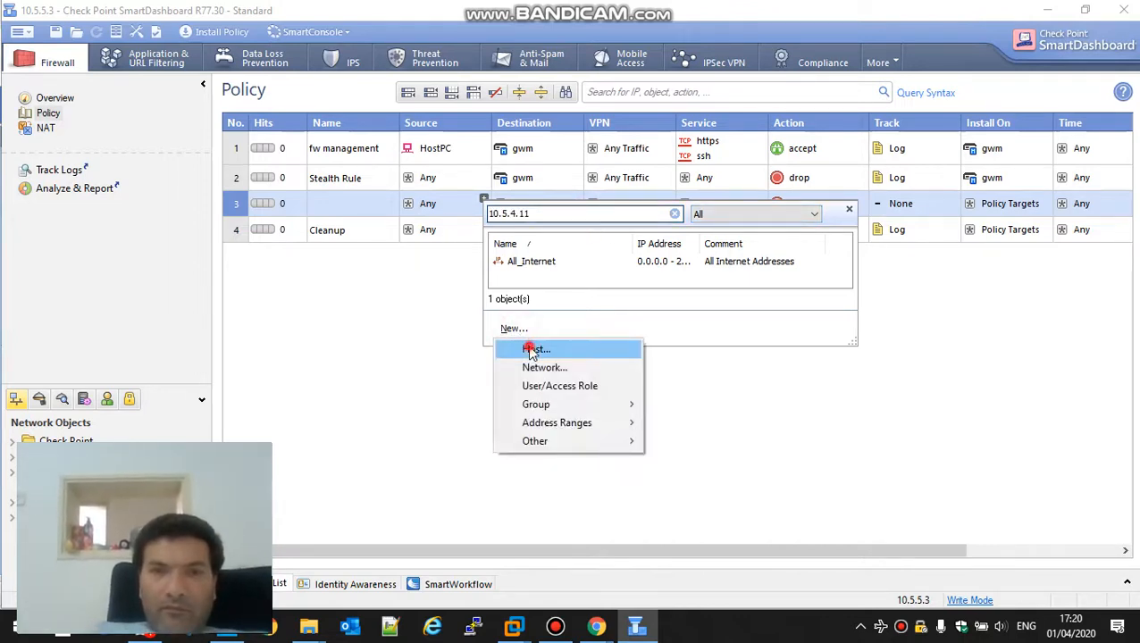
pyautogui.click(529, 349)
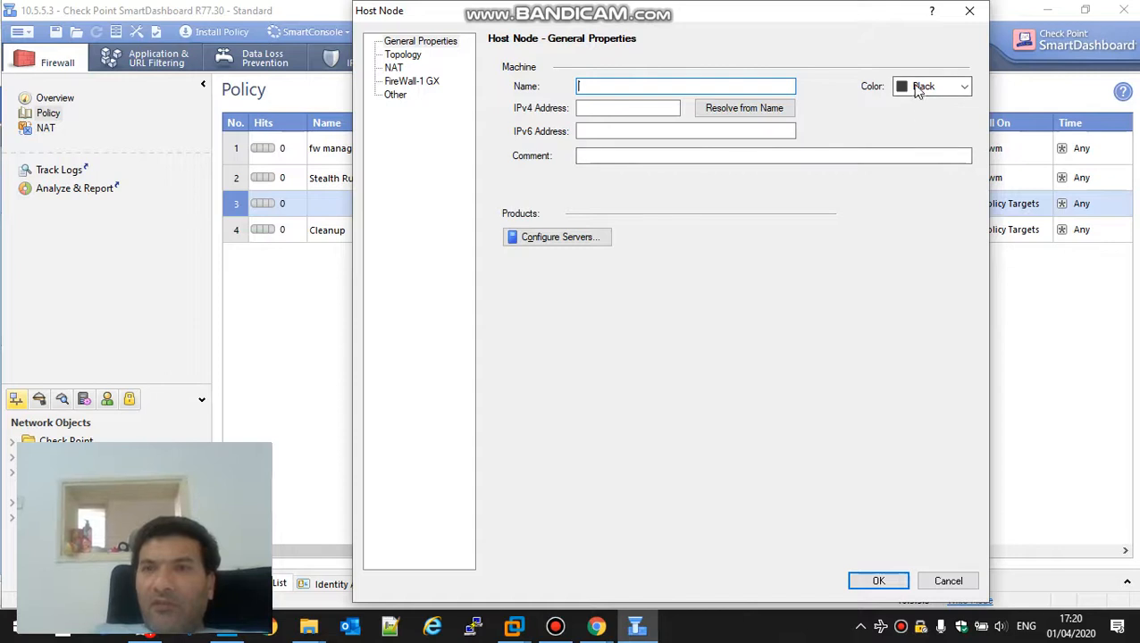
pyautogui.click(920, 87)
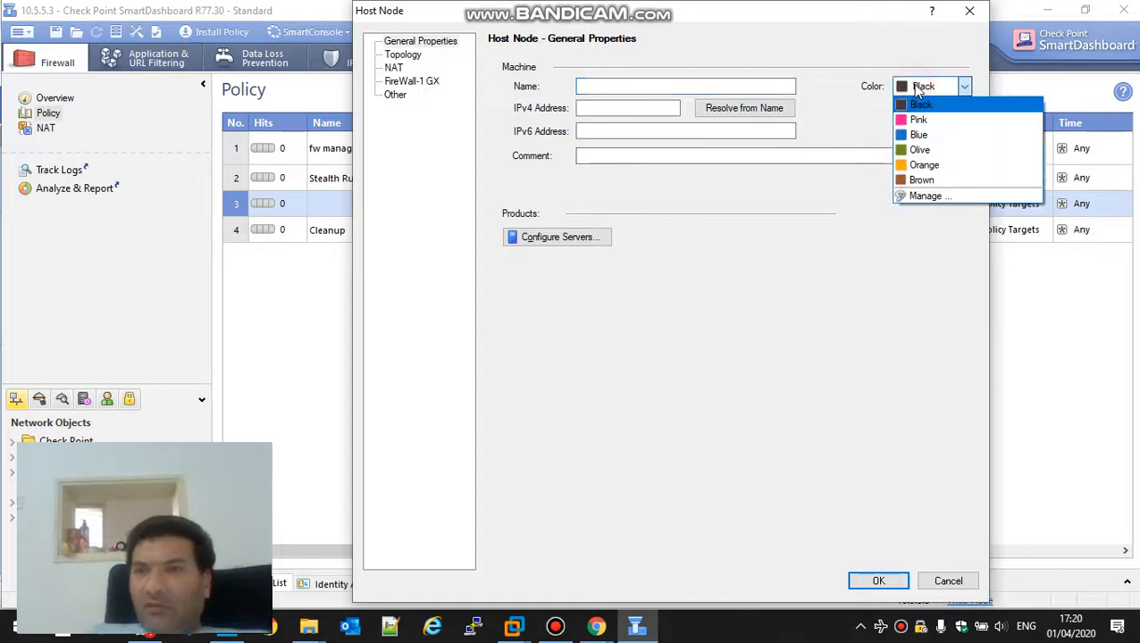
pyautogui.click(926, 154)
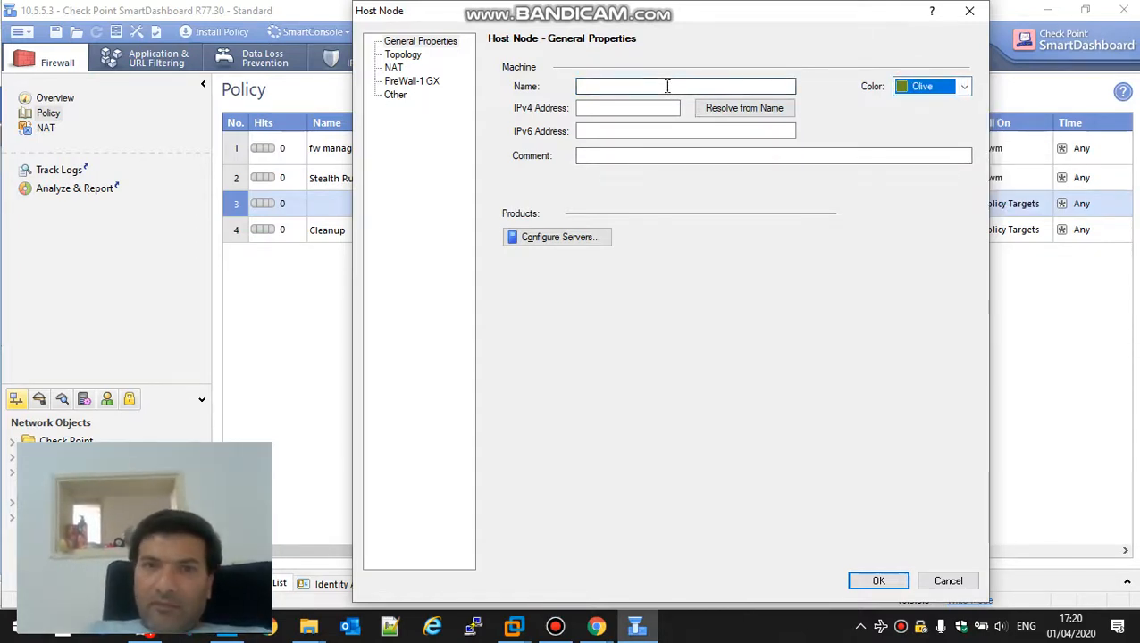
pyautogui.click(661, 85)
pyautogui.click(645, 107)
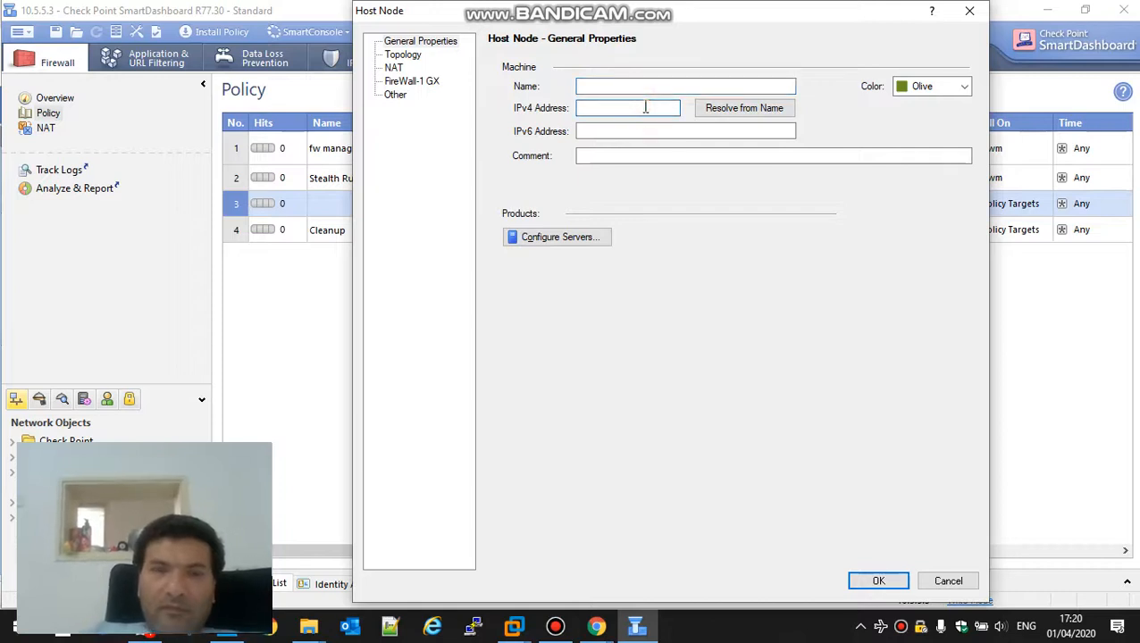
pyautogui.write('10.5.4.11')
pyautogui.click(618, 86)
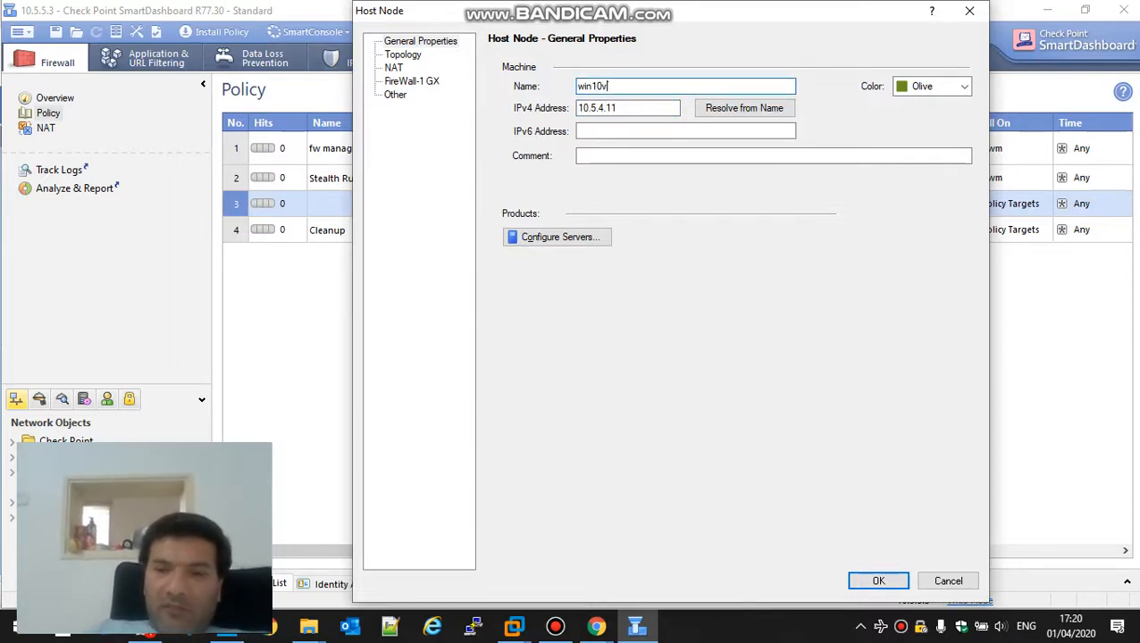
pyautogui.click(880, 582)
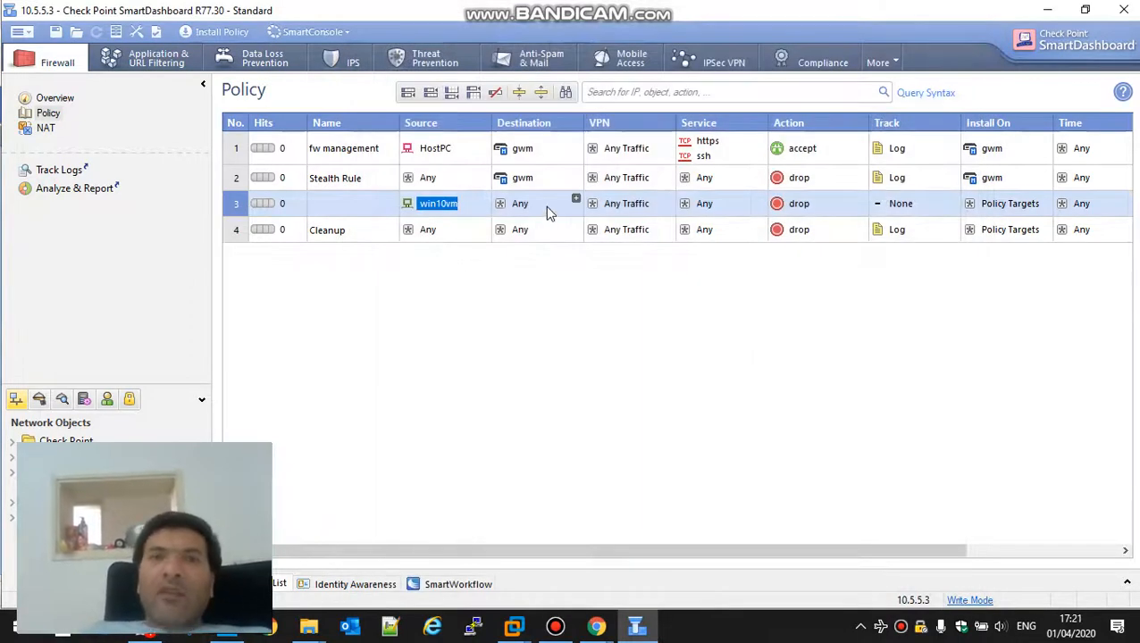
# Step: Set rule 3's destination to negated HostPC and gwm
pyautogui.moveTo(436, 149); pyautogui.dragTo(517, 207)
pyautogui.rightClick(518, 208)
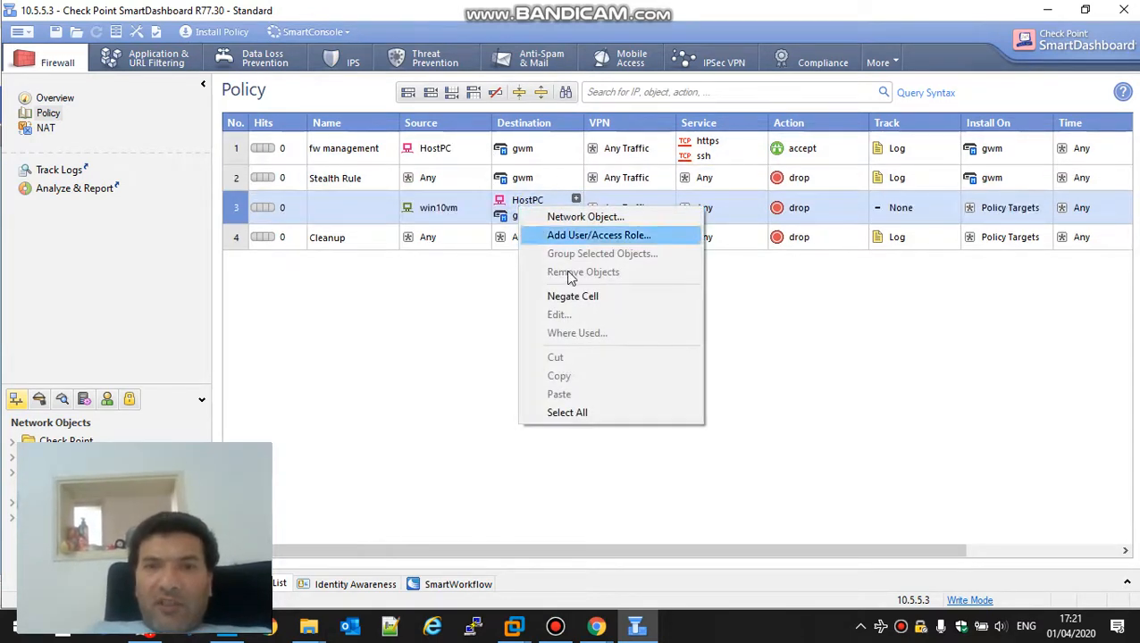
pyautogui.click(581, 297)
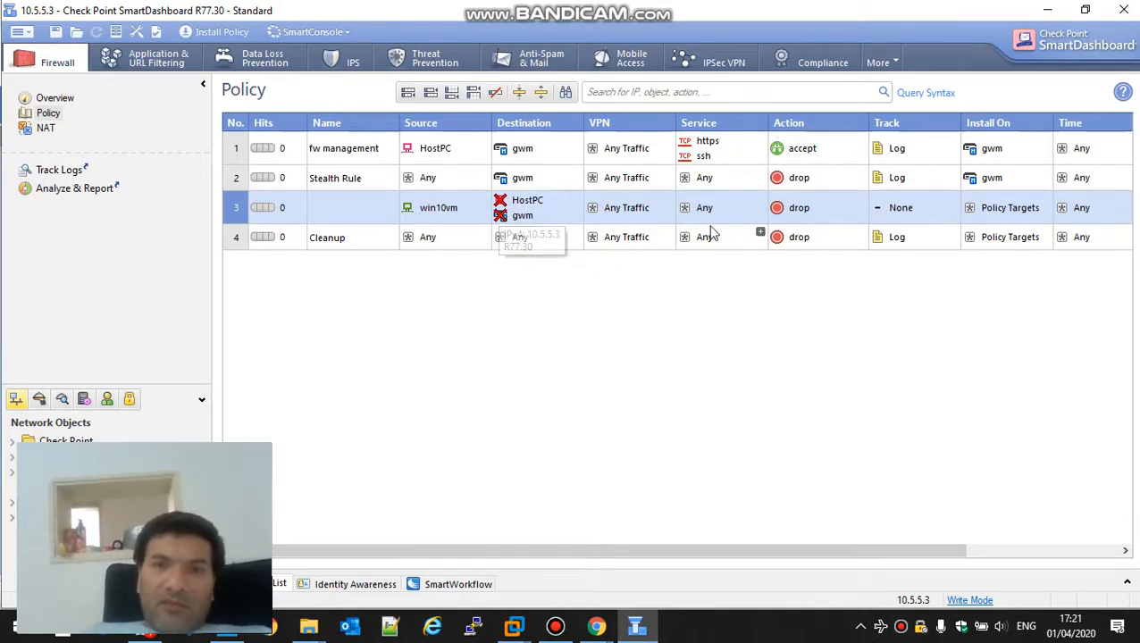
# Step: Make rule 3 accept and log traffic, installed on gwm
pyautogui.rightClick(806, 207)
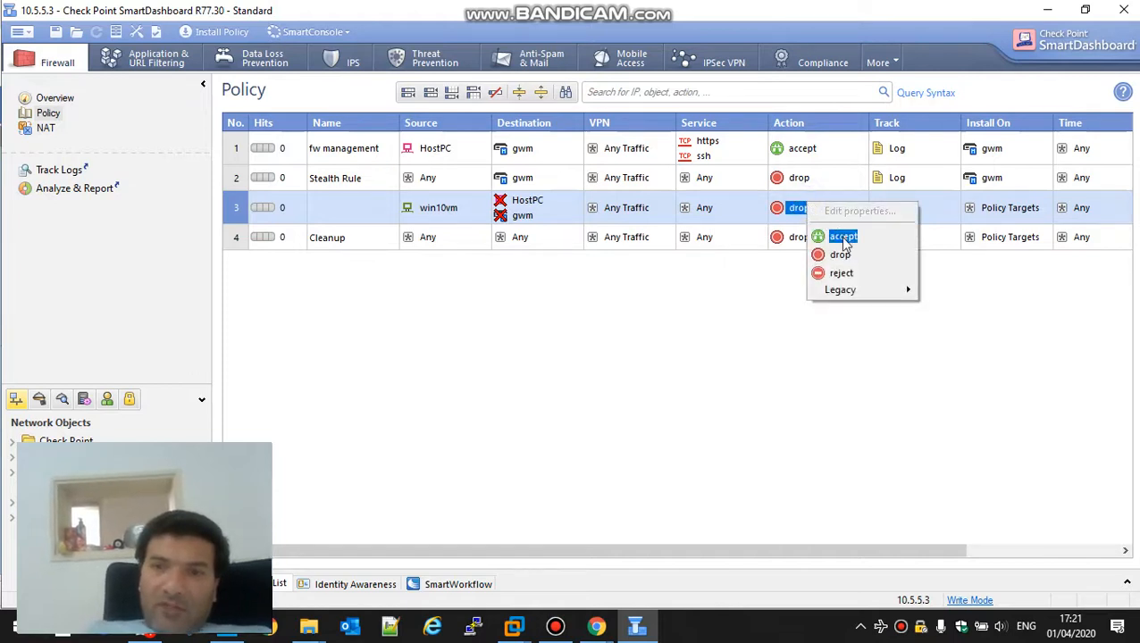
pyautogui.click(835, 234)
pyautogui.rightClick(886, 215)
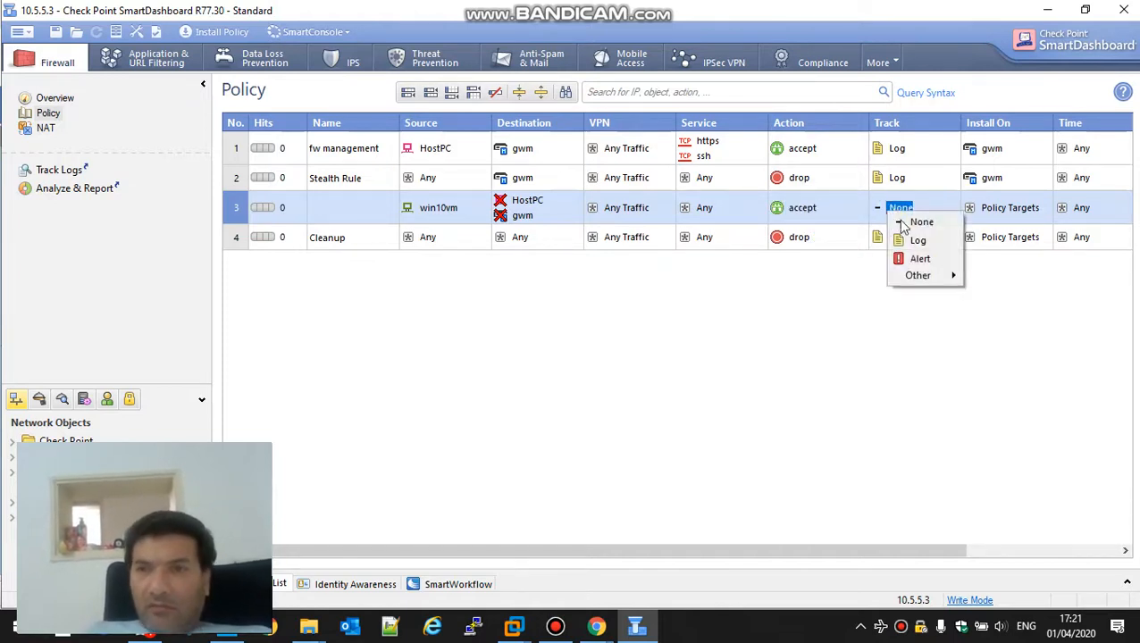
pyautogui.click(916, 239)
pyautogui.moveTo(979, 177); pyautogui.dragTo(988, 221)
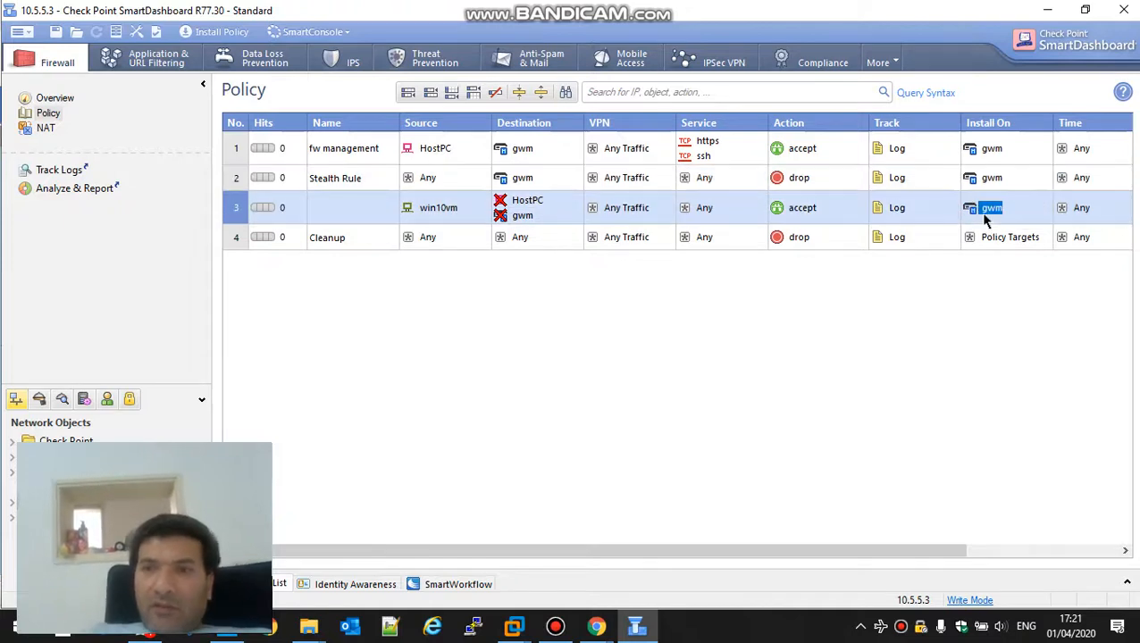
# Step: Add the http, https and domain-udp services to rule 3
pyautogui.click(759, 194)
pyautogui.write('htt')
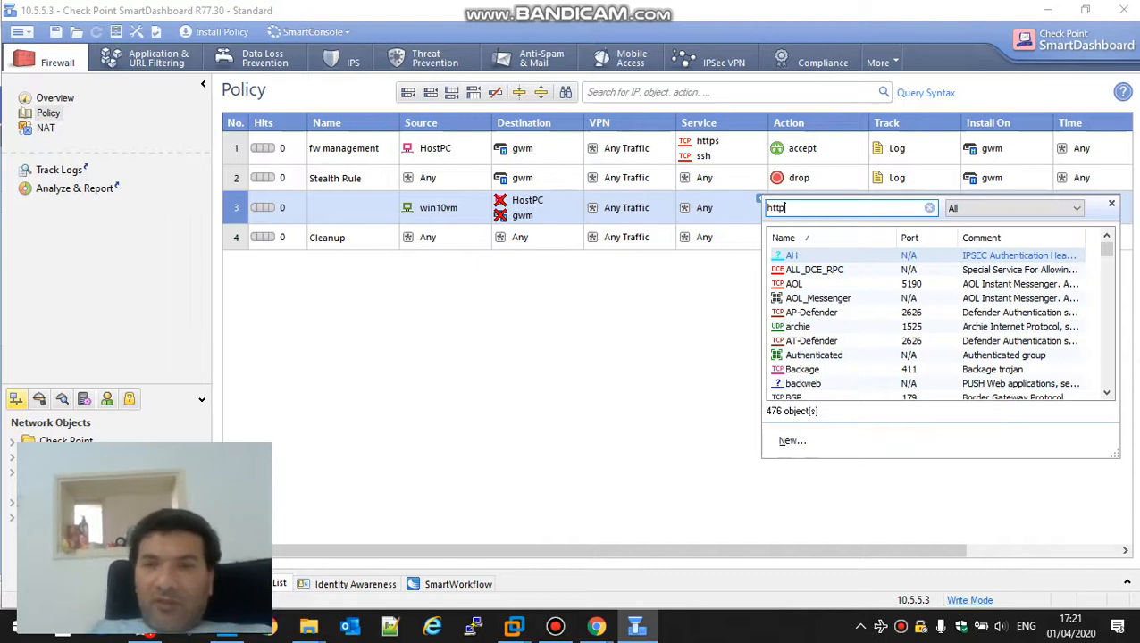
pyautogui.write('p')
pyautogui.doubleClick(790, 284)
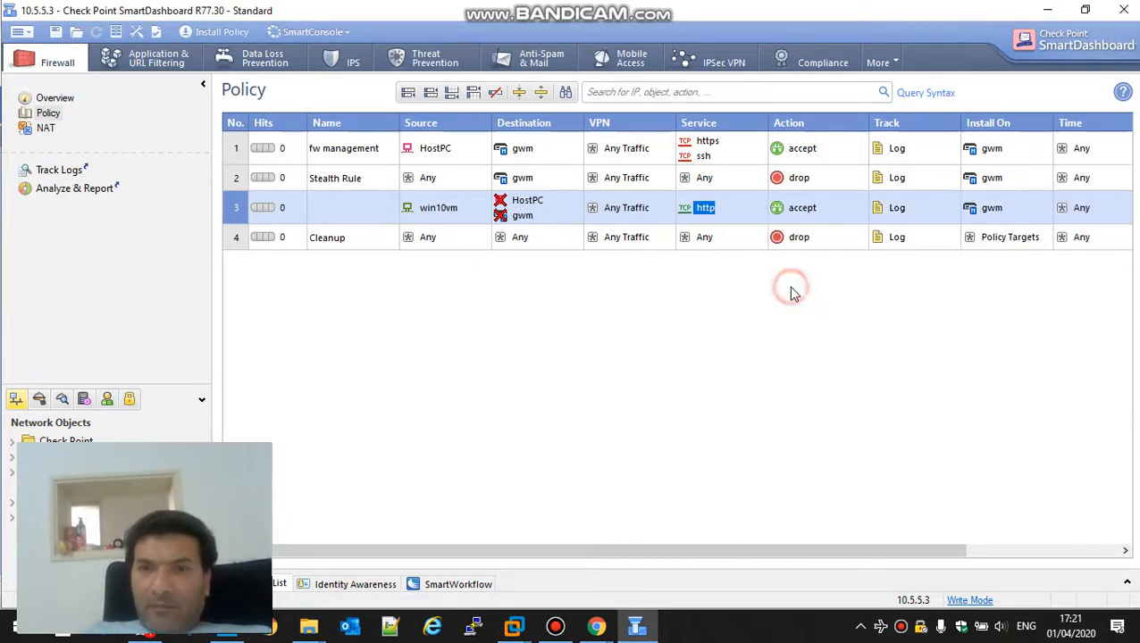
pyautogui.moveTo(706, 142); pyautogui.dragTo(726, 211)
pyautogui.click(758, 197)
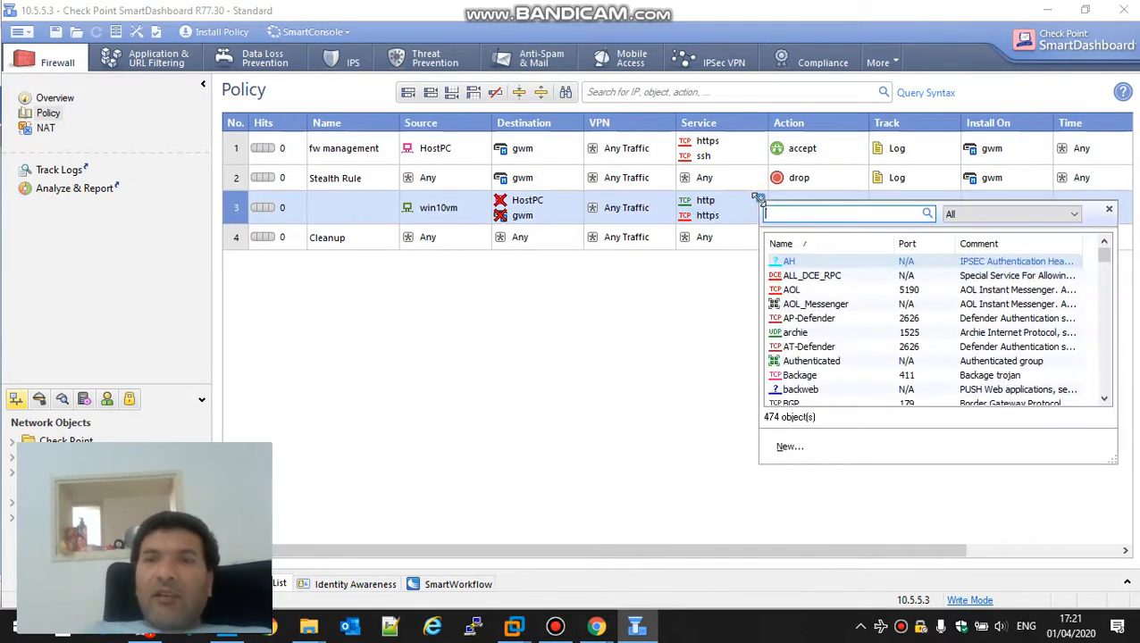
pyautogui.write('53')
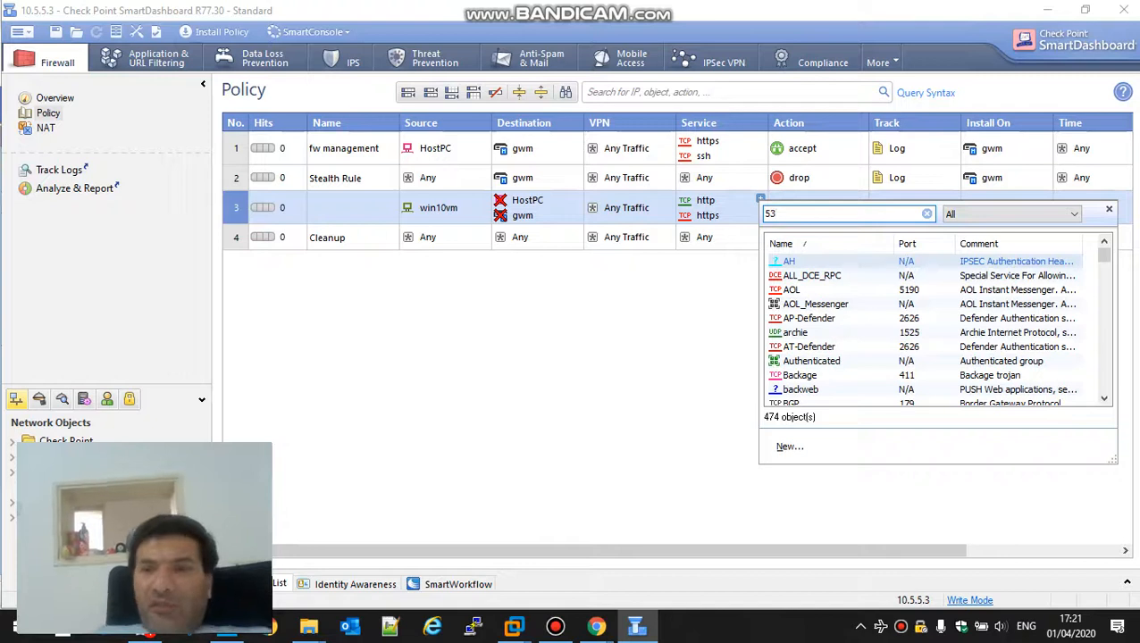
pyautogui.click(820, 278)
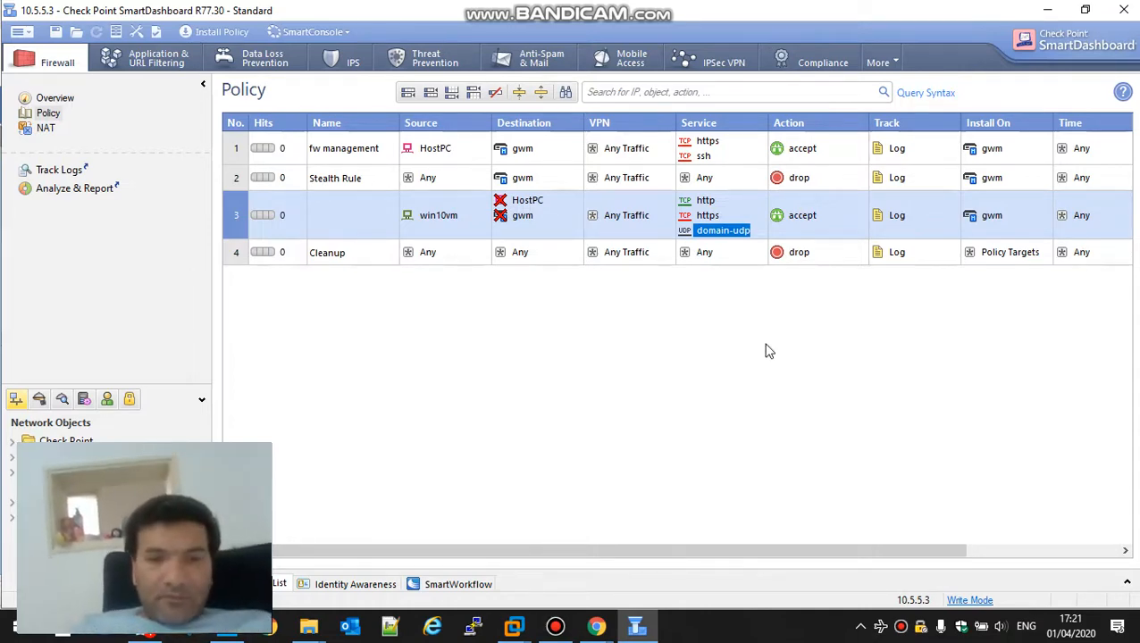
pyautogui.click(555, 626)
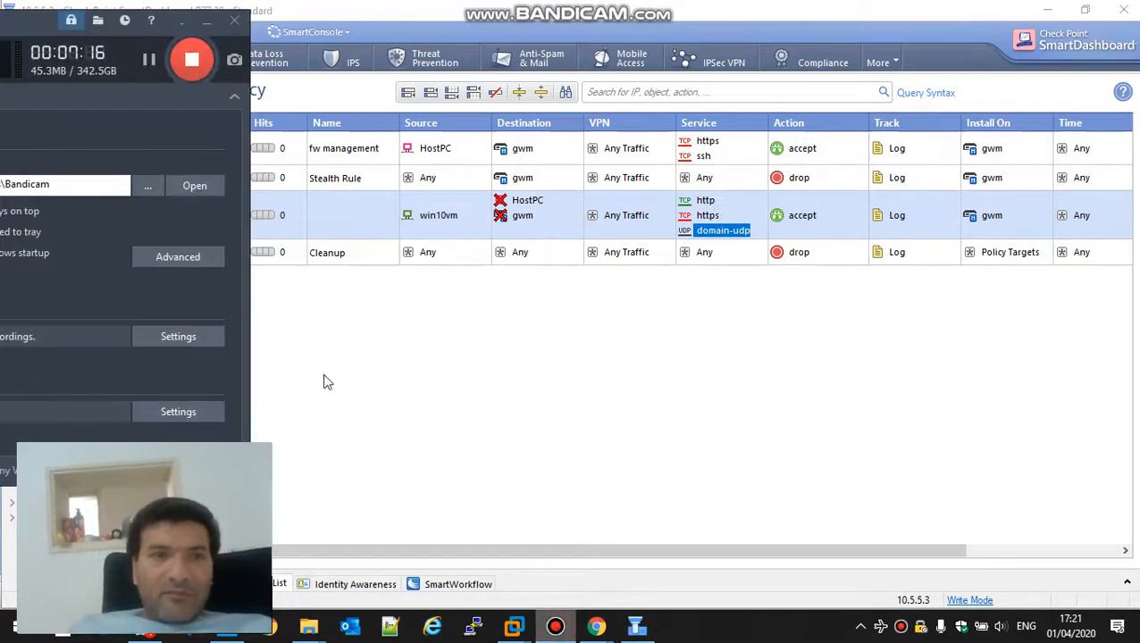
# Step: Return to the SmartDashboard policy table and clear the domain-udp selection in rule 3
pyautogui.click(149, 64)
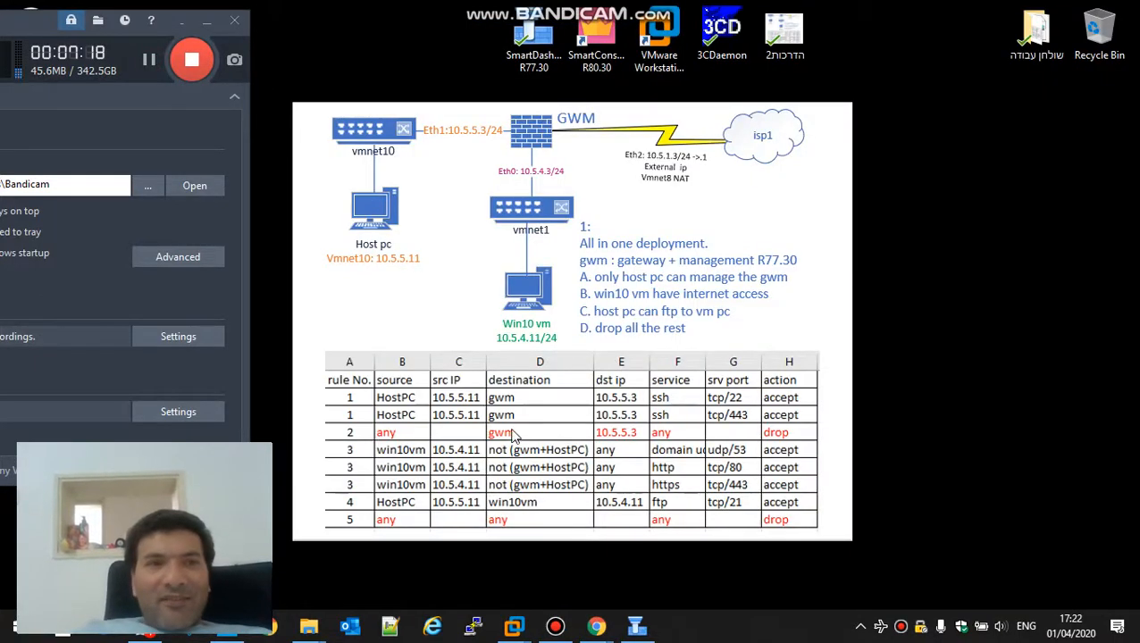
pyautogui.click(394, 503)
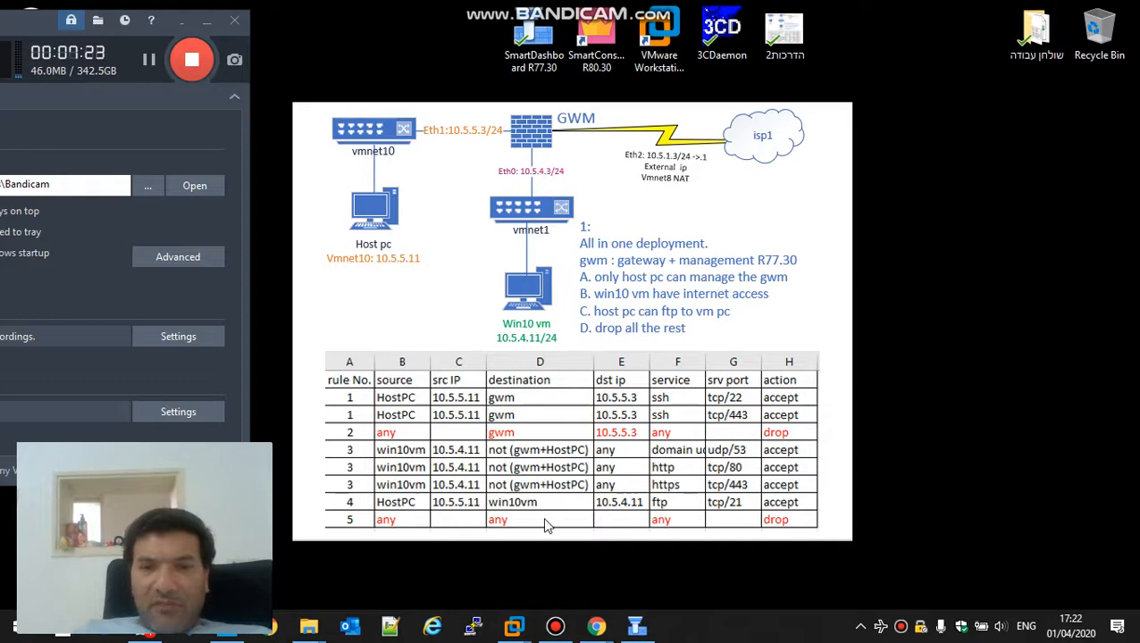
pyautogui.click(633, 623)
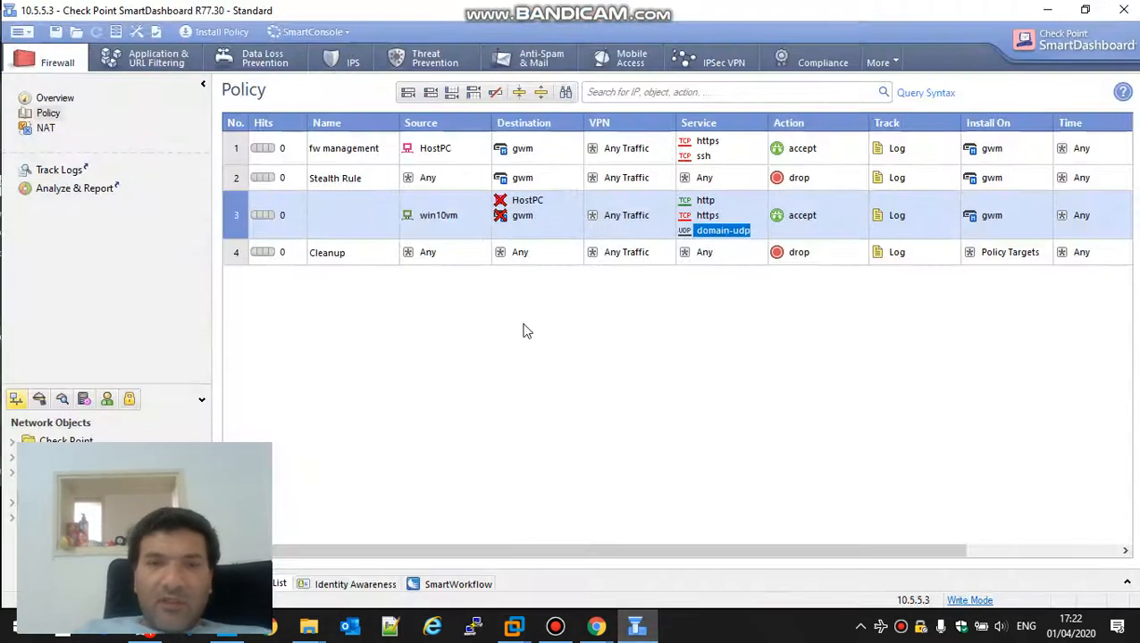
pyautogui.click(276, 215)
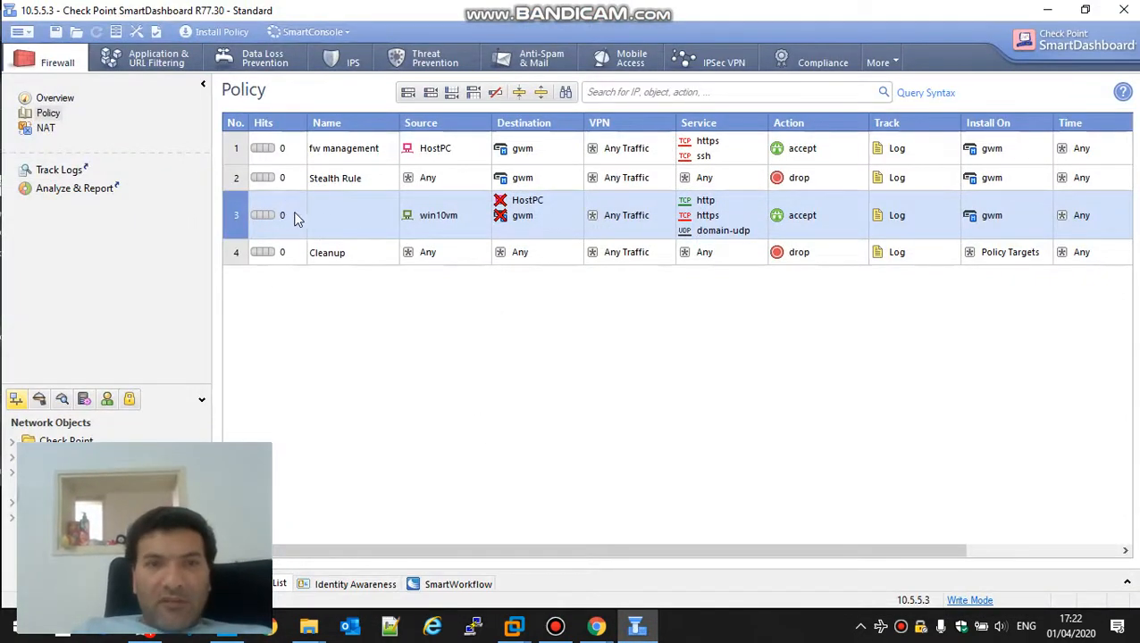
# Step: Add rule 4 below rule 3 with HostPC as its source
pyautogui.rightClick(252, 212)
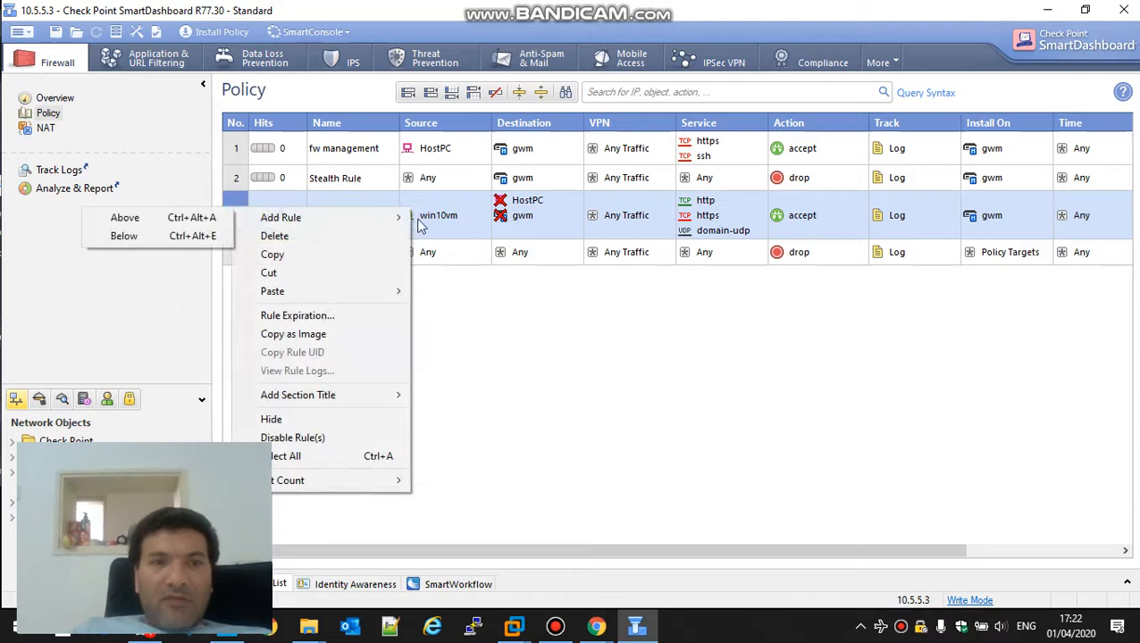
pyautogui.moveTo(255, 219)
pyautogui.click(198, 237)
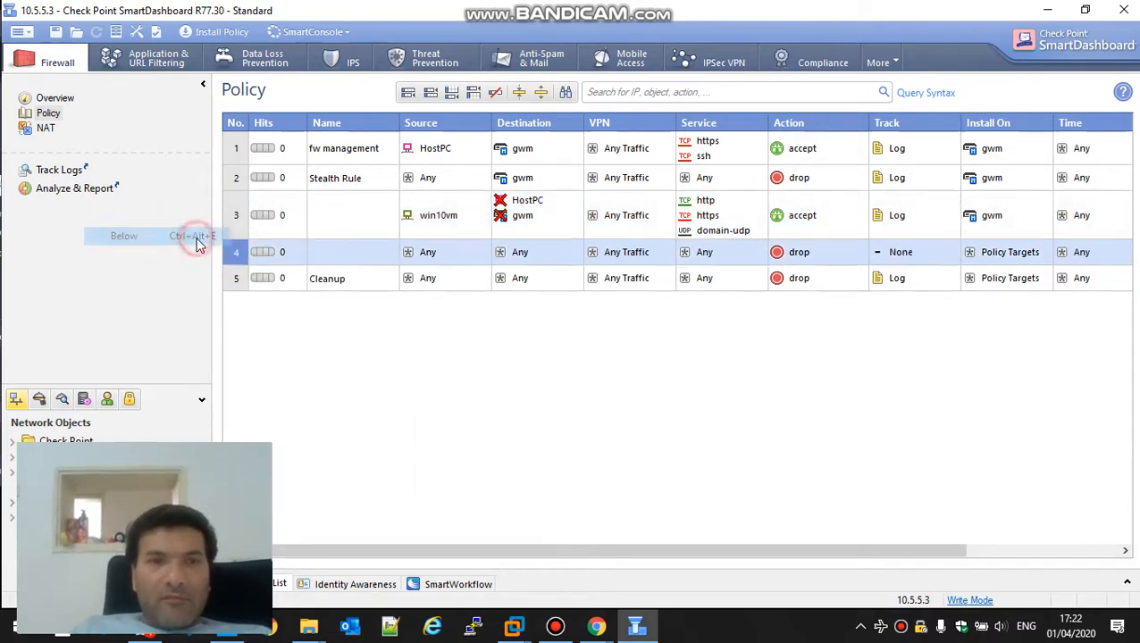
pyautogui.click(433, 148)
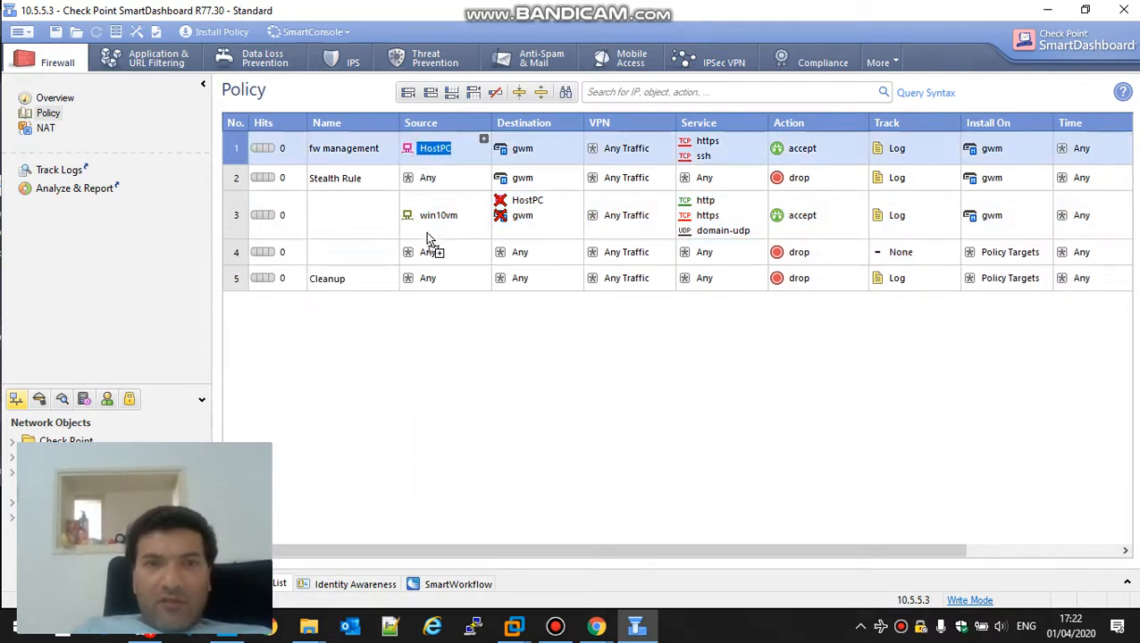
pyautogui.moveTo(432, 252); pyautogui.dragTo(522, 254)
# Step: Give rule 4 the ftp service, accept action, Log tracking and gwm as install target
pyautogui.click(758, 247)
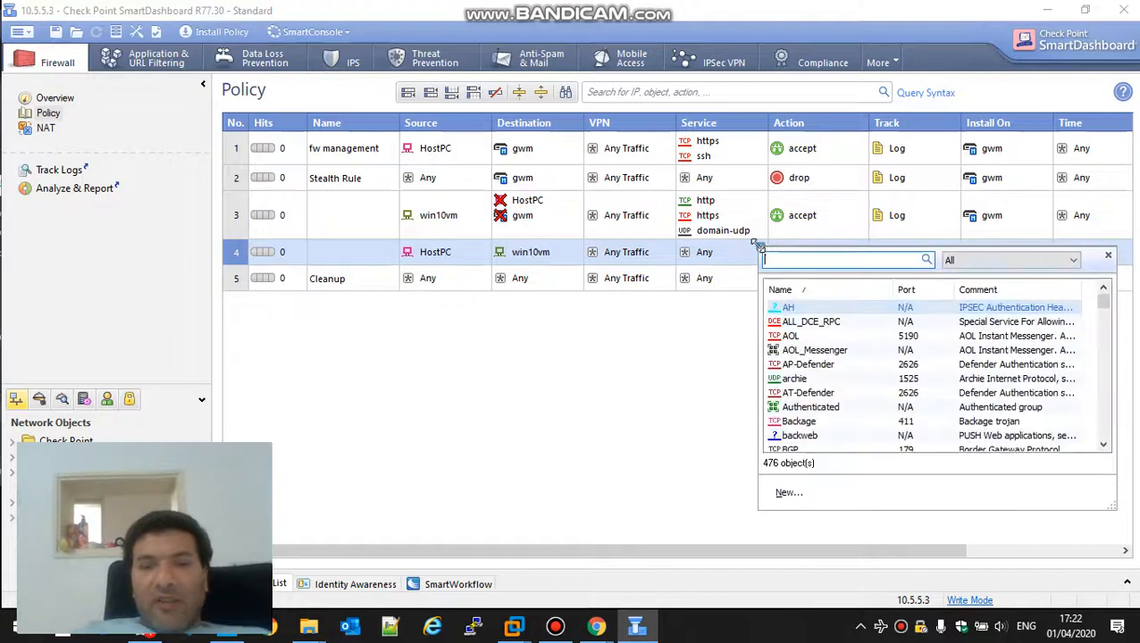
pyautogui.write('ftp')
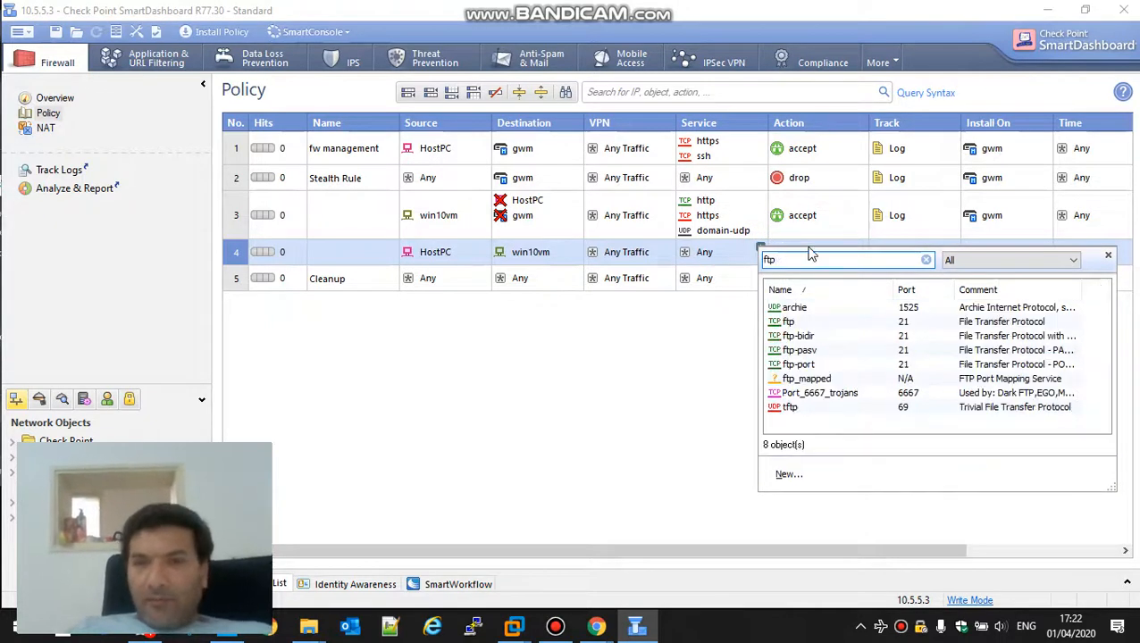
pyautogui.click(790, 325)
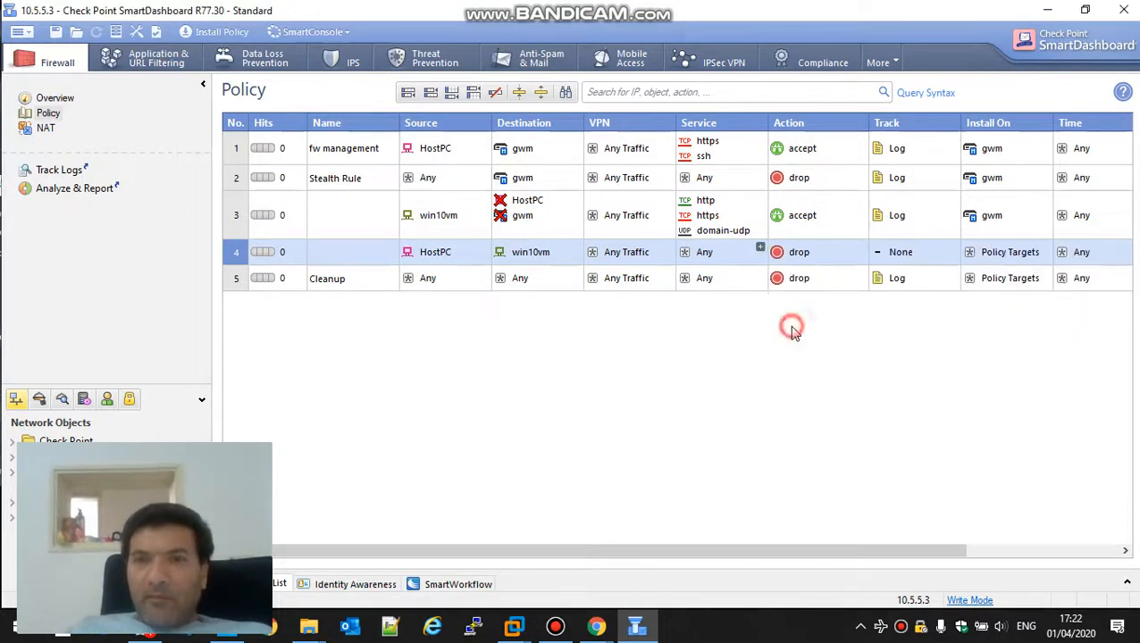
pyautogui.rightClick(822, 255)
pyautogui.click(844, 278)
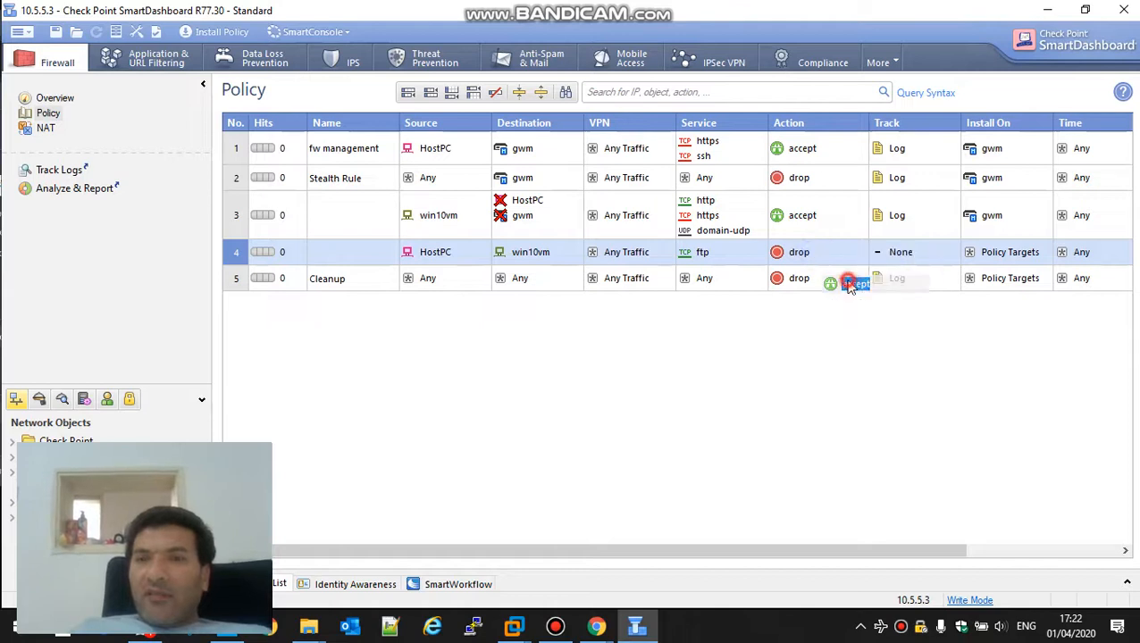
pyautogui.rightClick(904, 255)
pyautogui.click(933, 277)
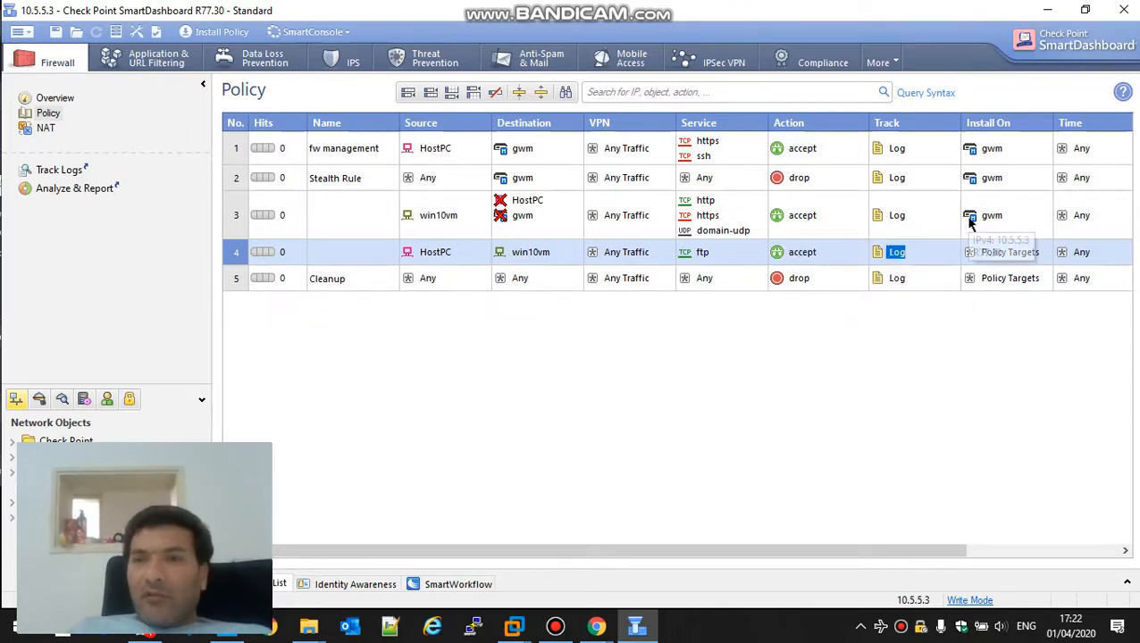
pyautogui.moveTo(970, 215); pyautogui.dragTo(980, 261)
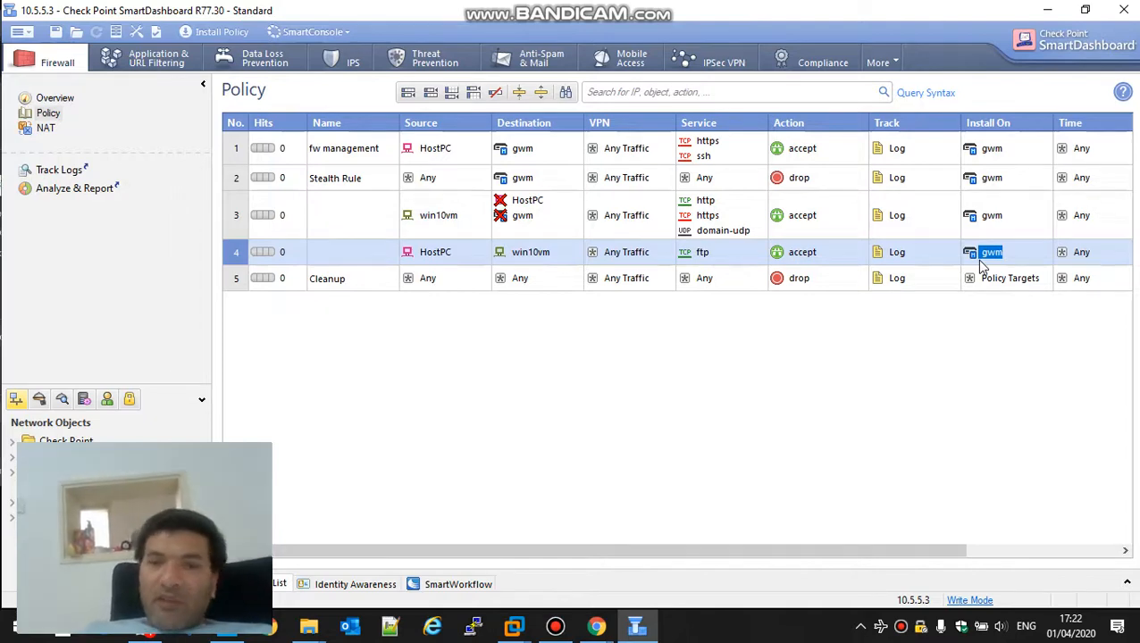
pyautogui.click(549, 629)
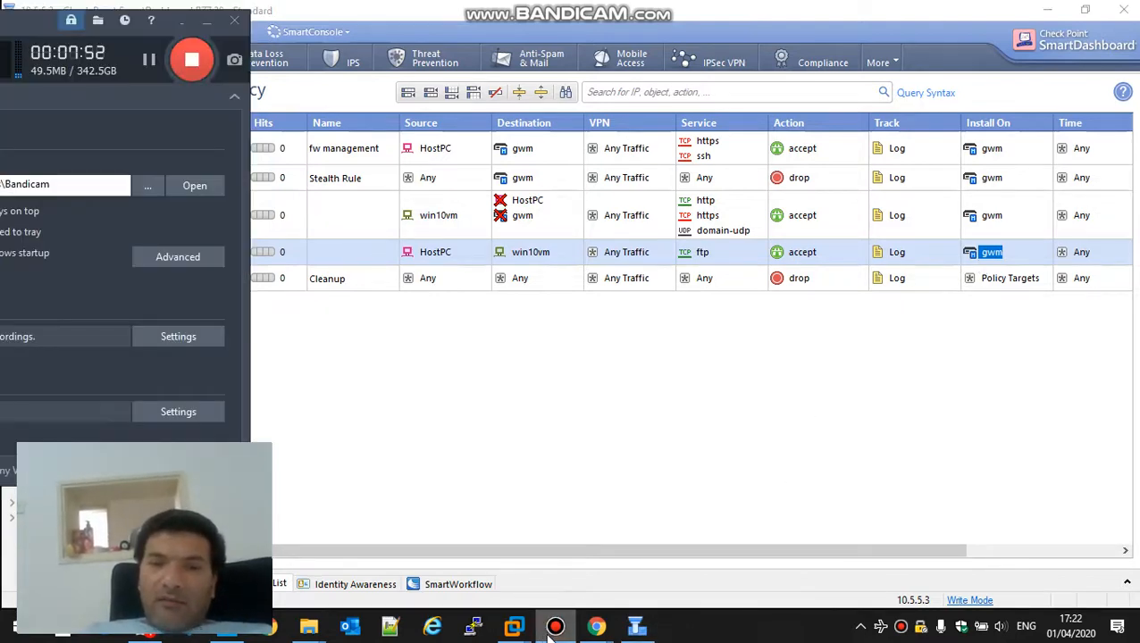
pyautogui.press('super+d')
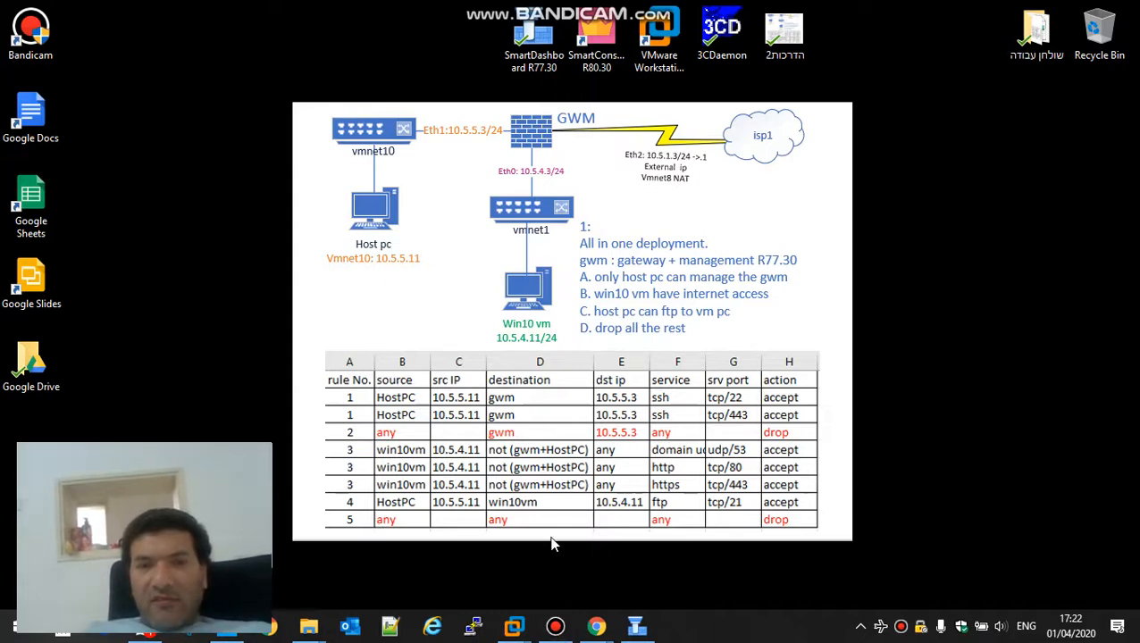
# Step: Restore SmartDashboard and install the policy on gwm
pyautogui.click(636, 626)
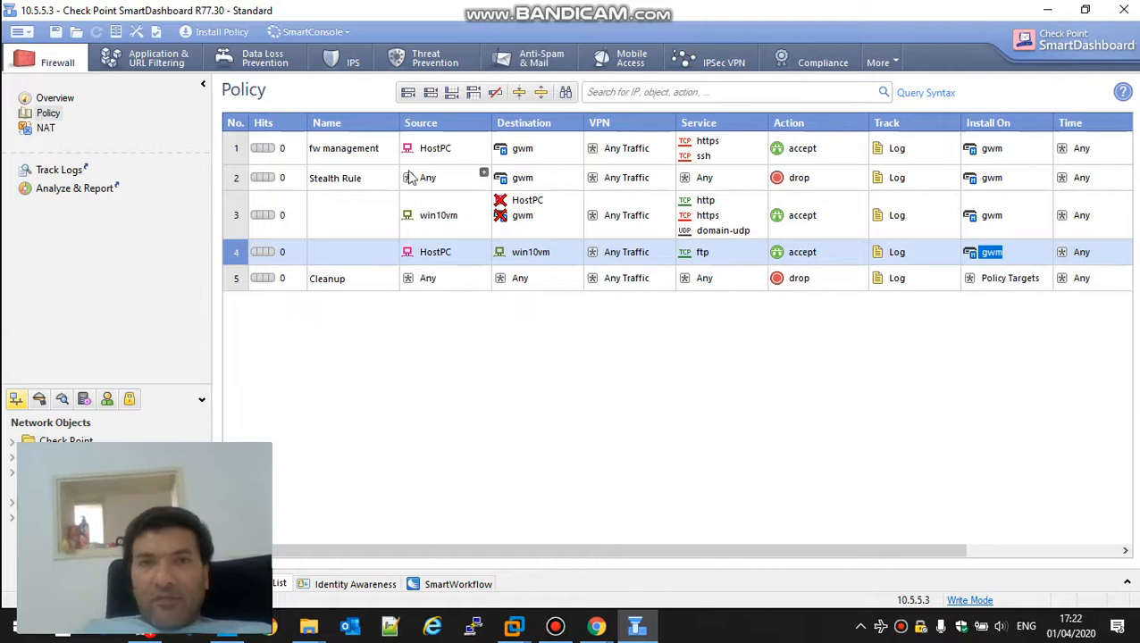
pyautogui.click(214, 33)
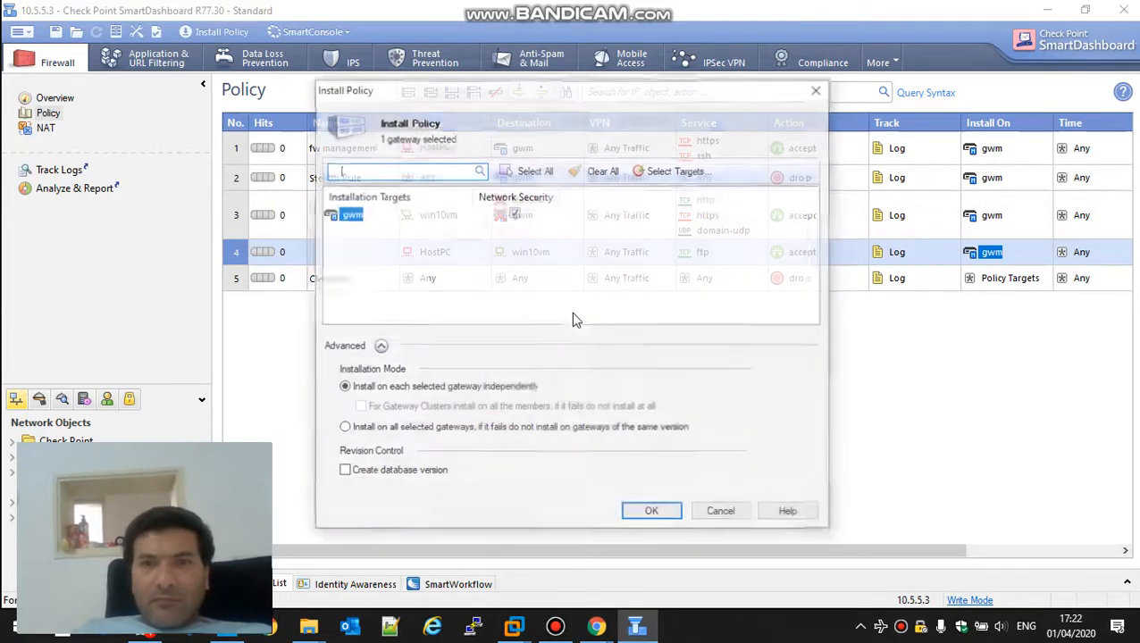
pyautogui.click(650, 513)
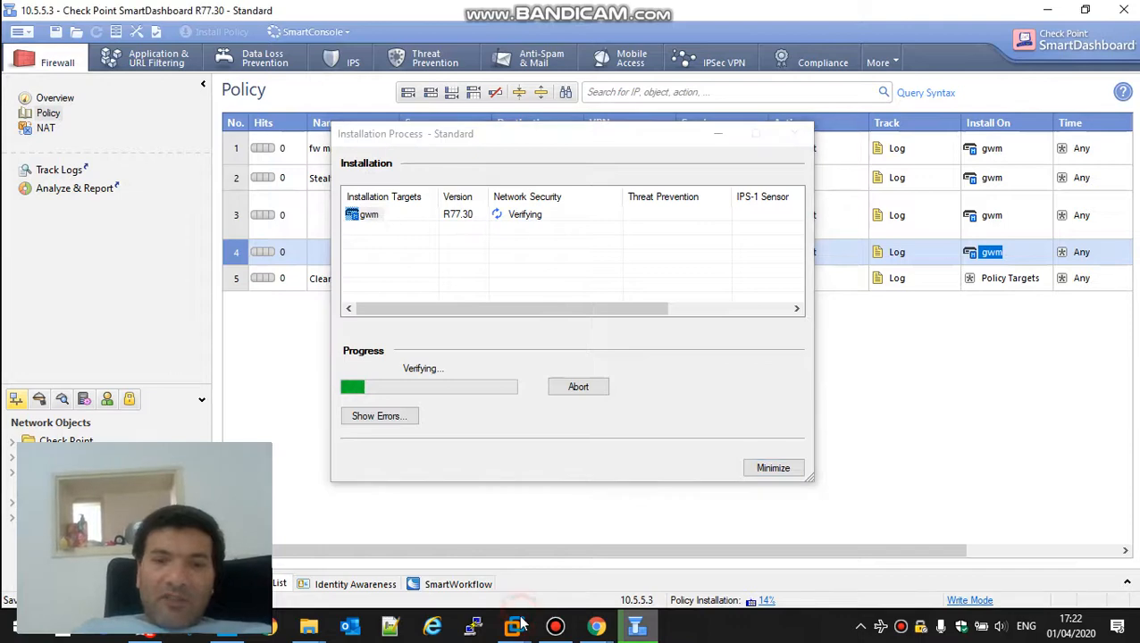
# Step: Set the Windows 10 x64 VM's network adapter to custom network VMnet10 (Host-only)
pyautogui.moveTo(518, 626)
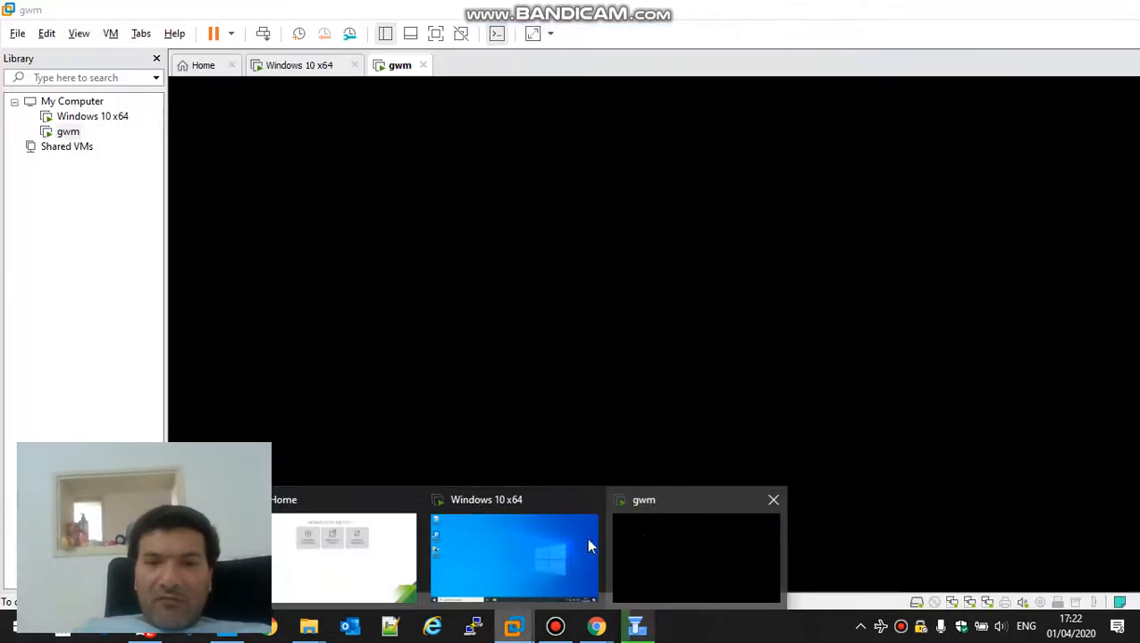
pyautogui.click(586, 537)
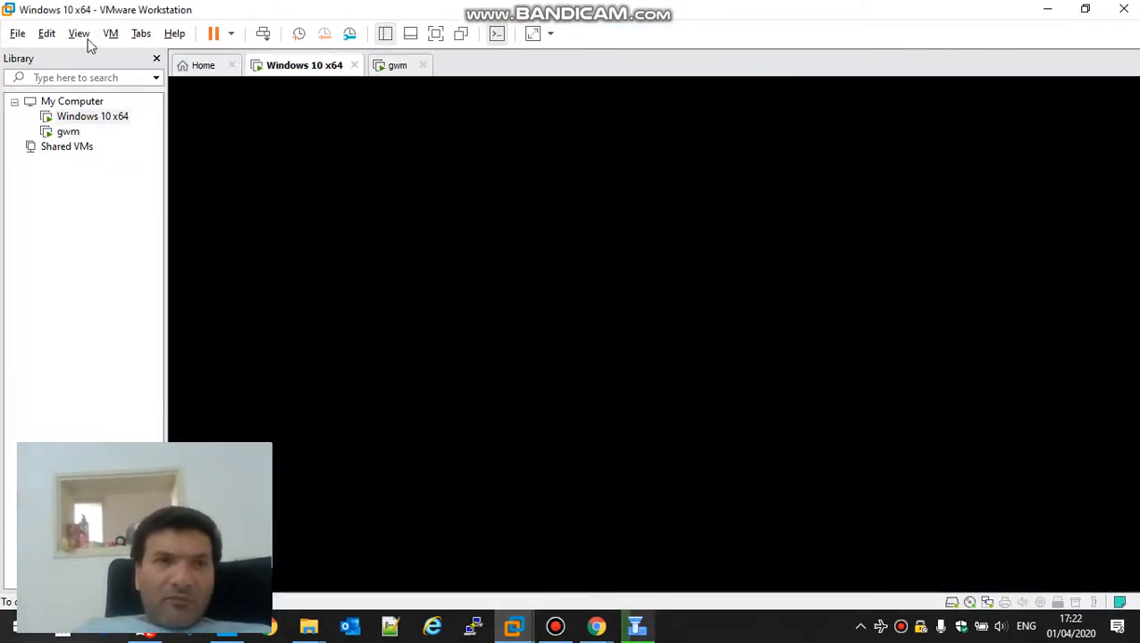
pyautogui.click(111, 36)
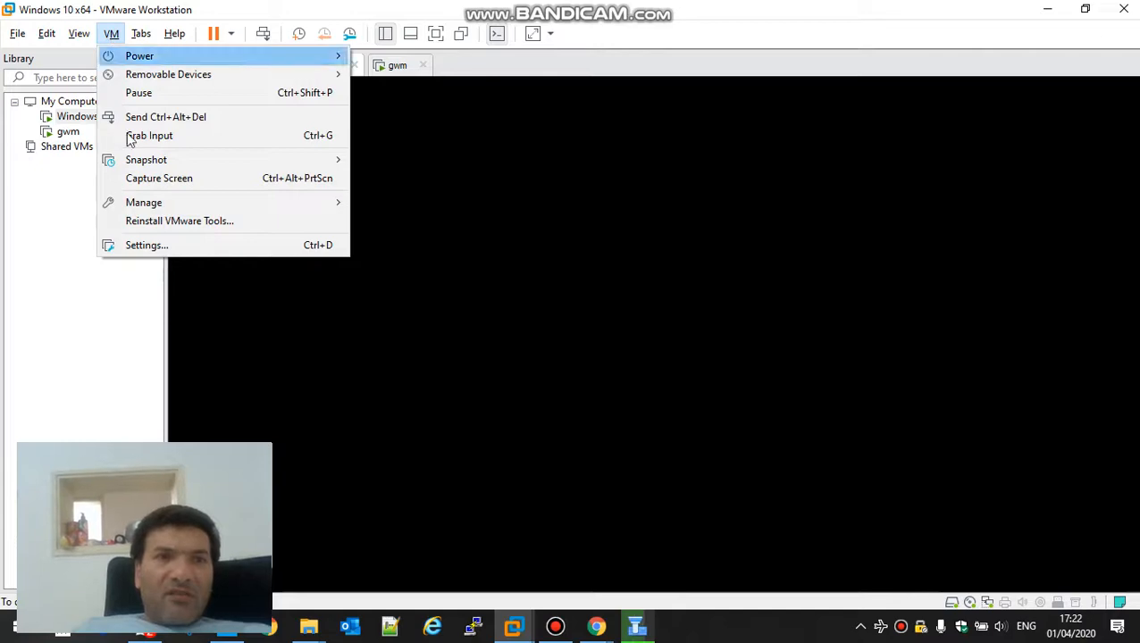
pyautogui.click(150, 246)
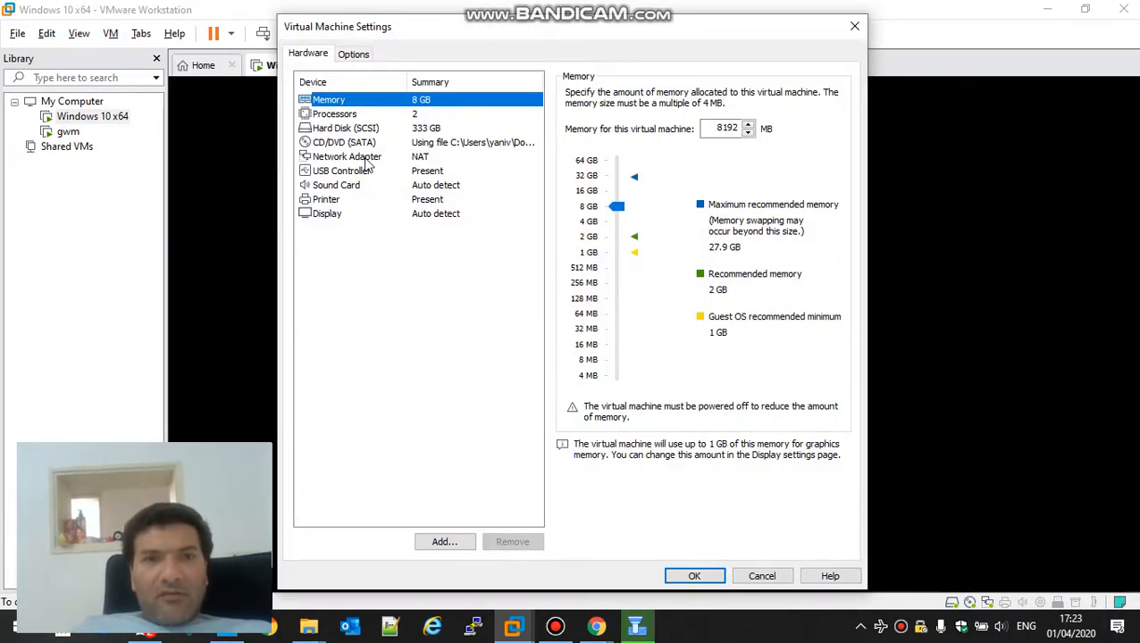
pyautogui.click(366, 161)
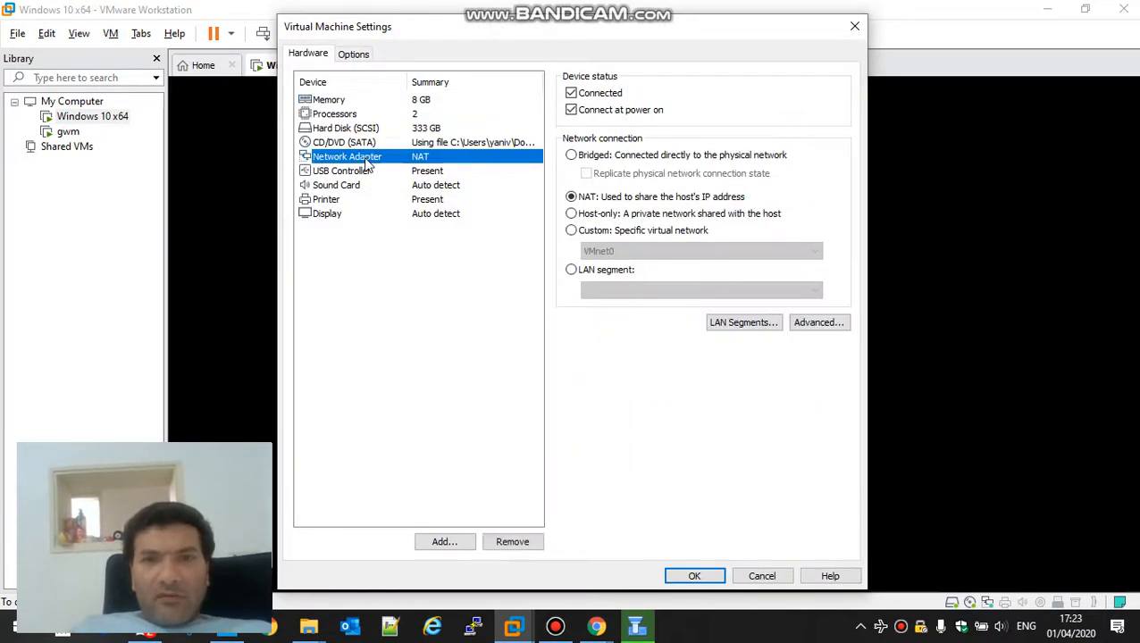
pyautogui.click(571, 231)
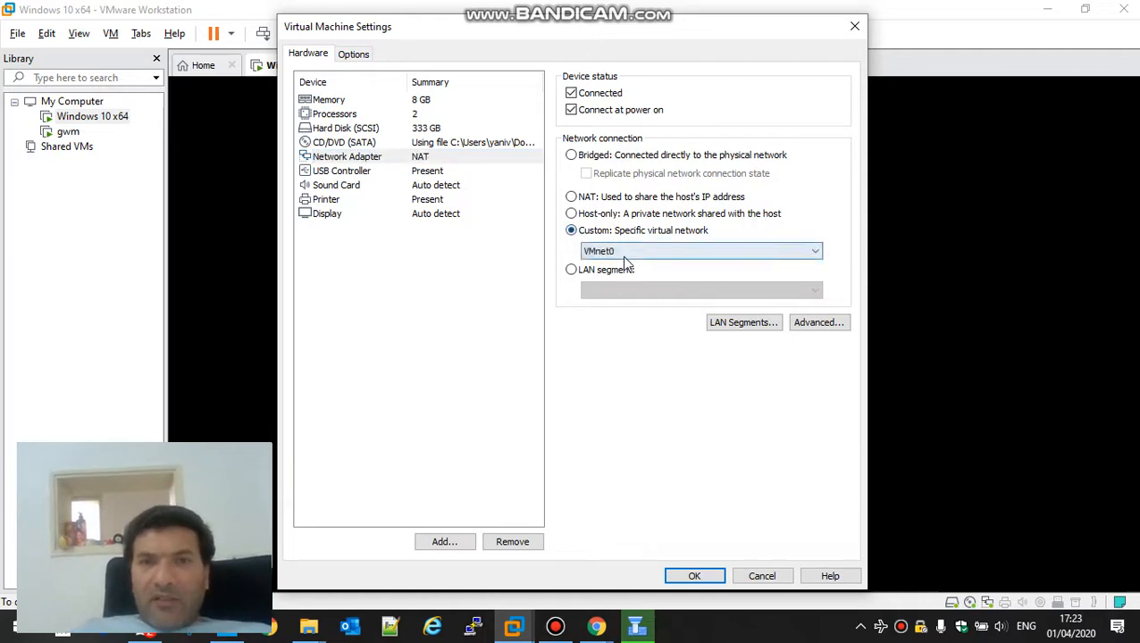
pyautogui.click(622, 253)
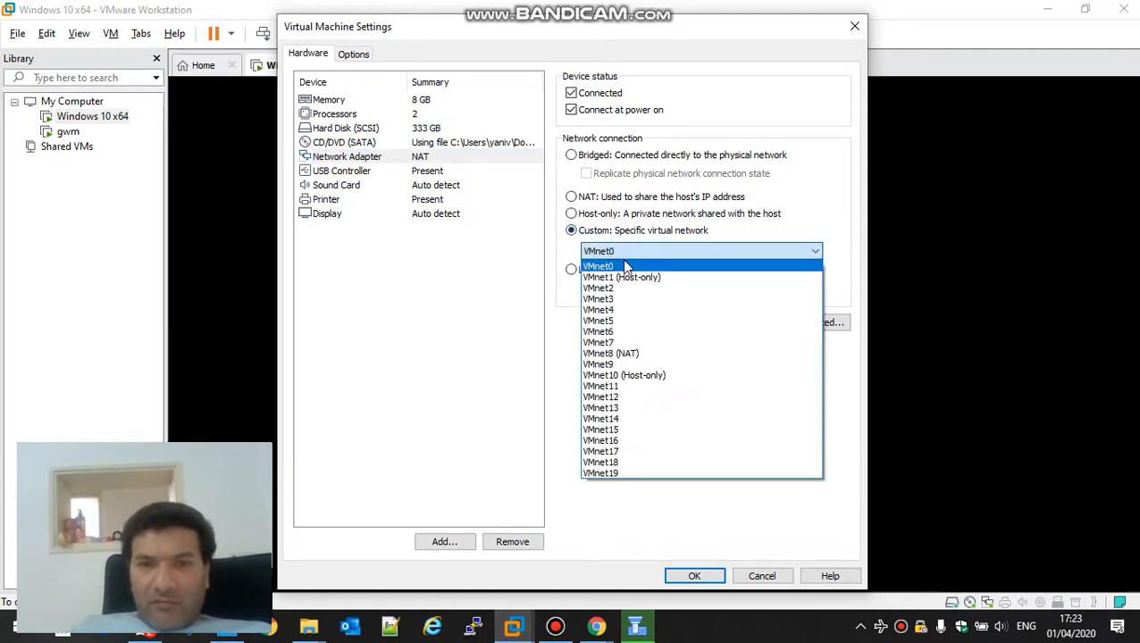
pyautogui.click(635, 387)
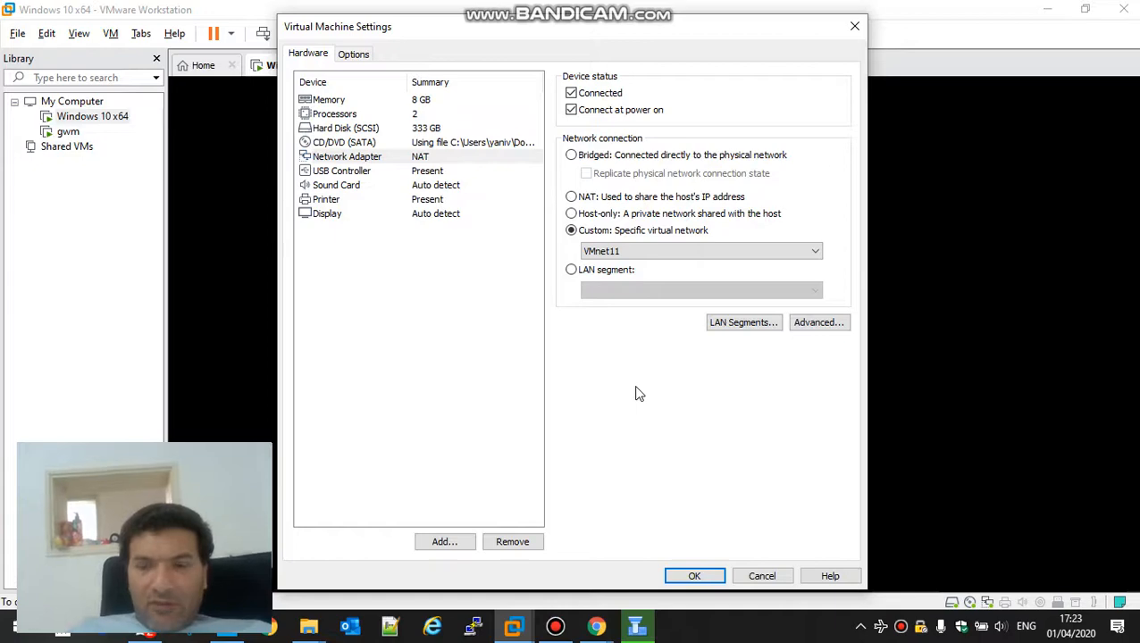
pyautogui.press('Up')
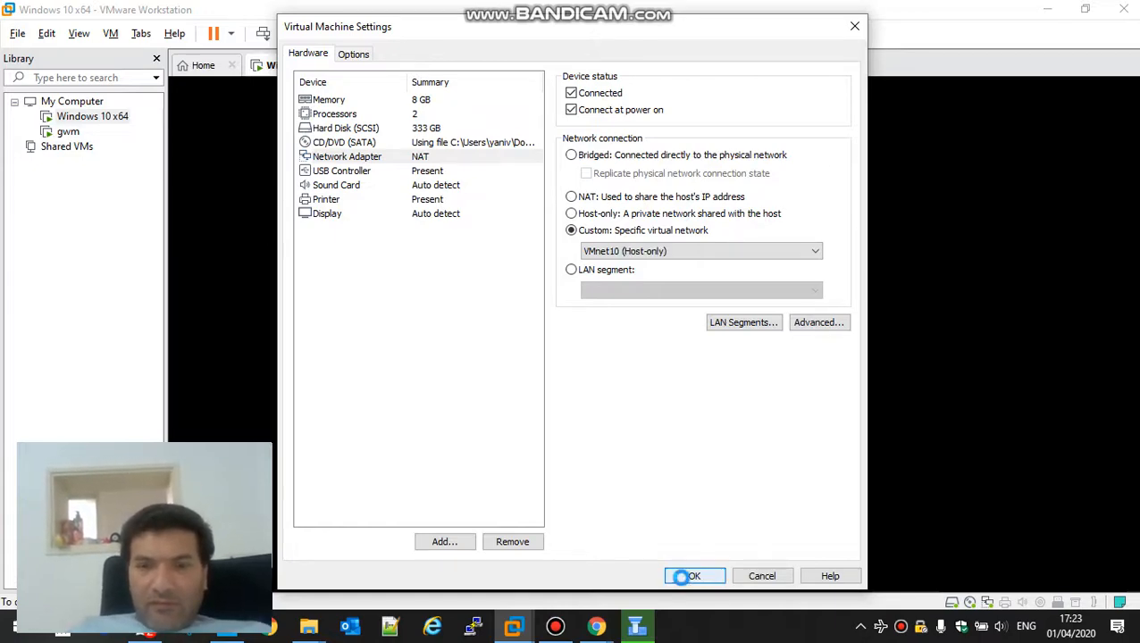
pyautogui.click(685, 576)
# Step: Reopen the VM settings and switch the network adapter to VMnet1 (Host-only)
pyautogui.hotkey('alt', 'Tab')
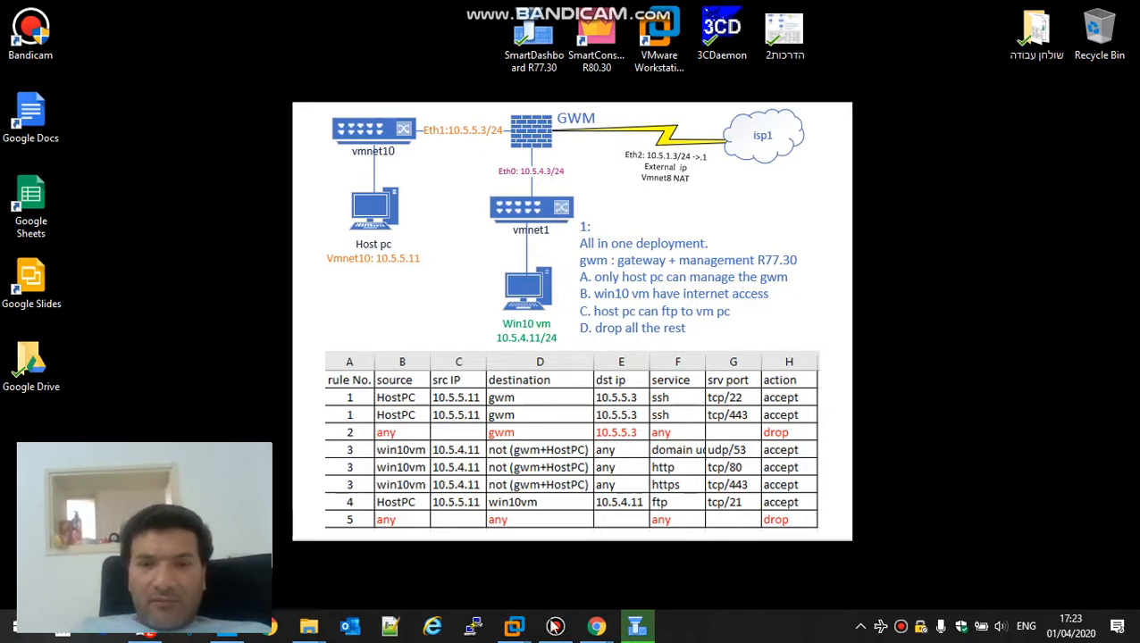
pyautogui.moveTo(514, 626)
pyautogui.click(564, 581)
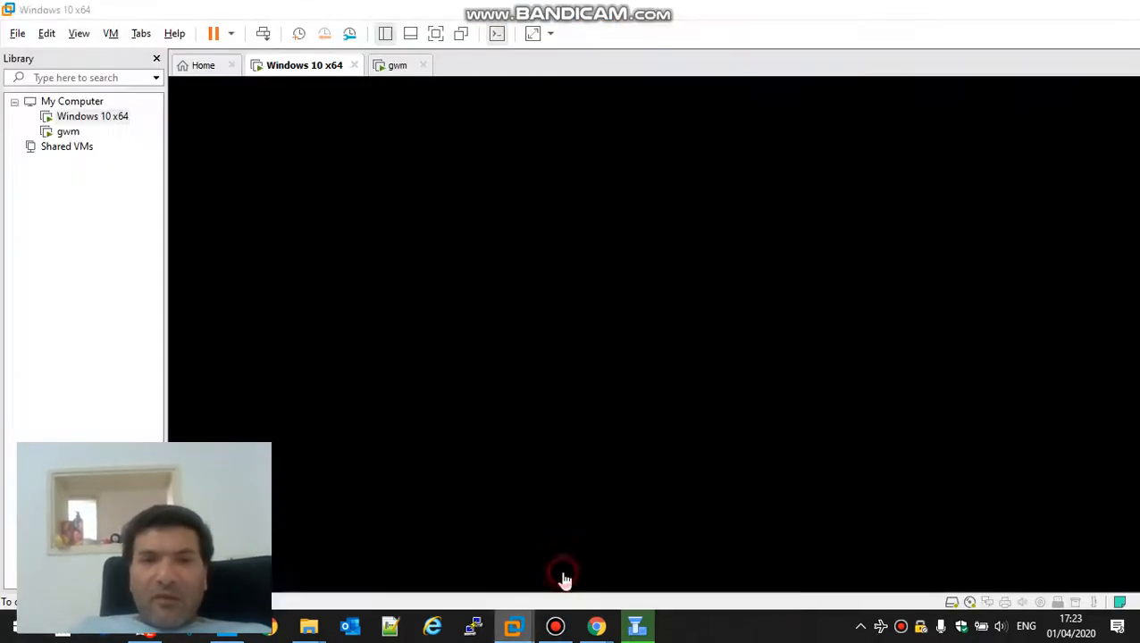
pyautogui.click(111, 34)
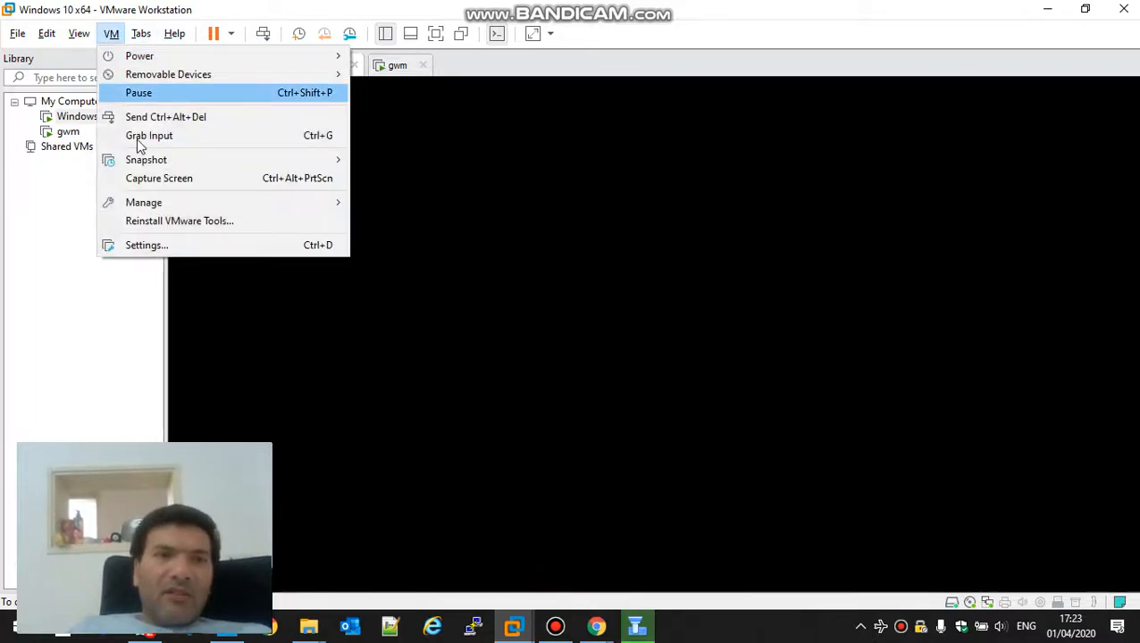
pyautogui.click(159, 245)
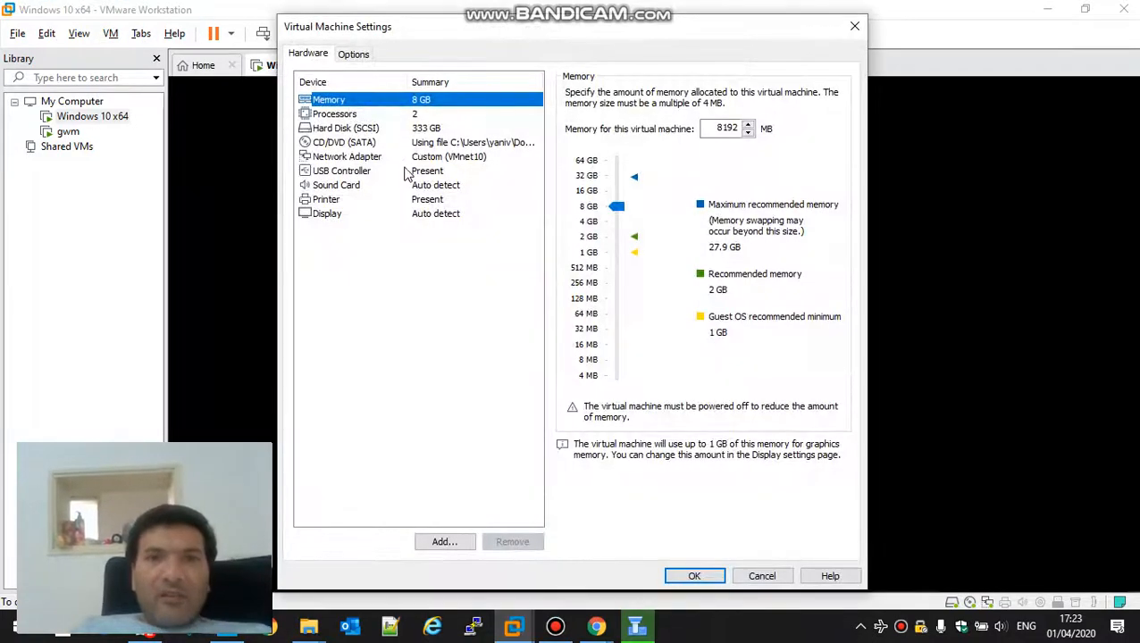
pyautogui.click(404, 158)
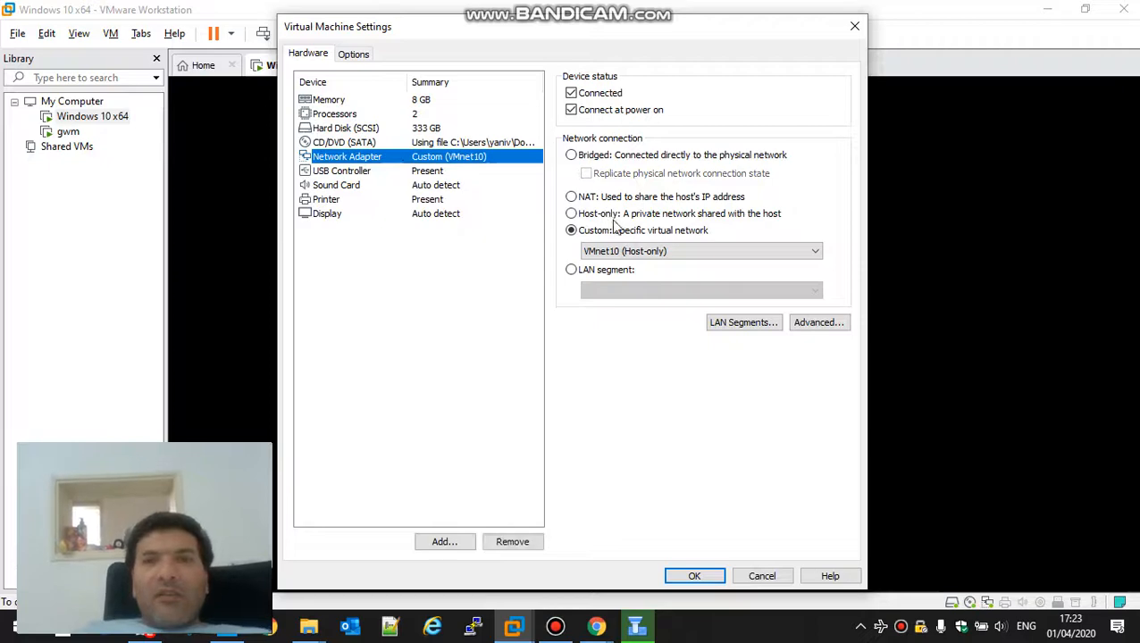
pyautogui.click(630, 253)
pyautogui.click(636, 280)
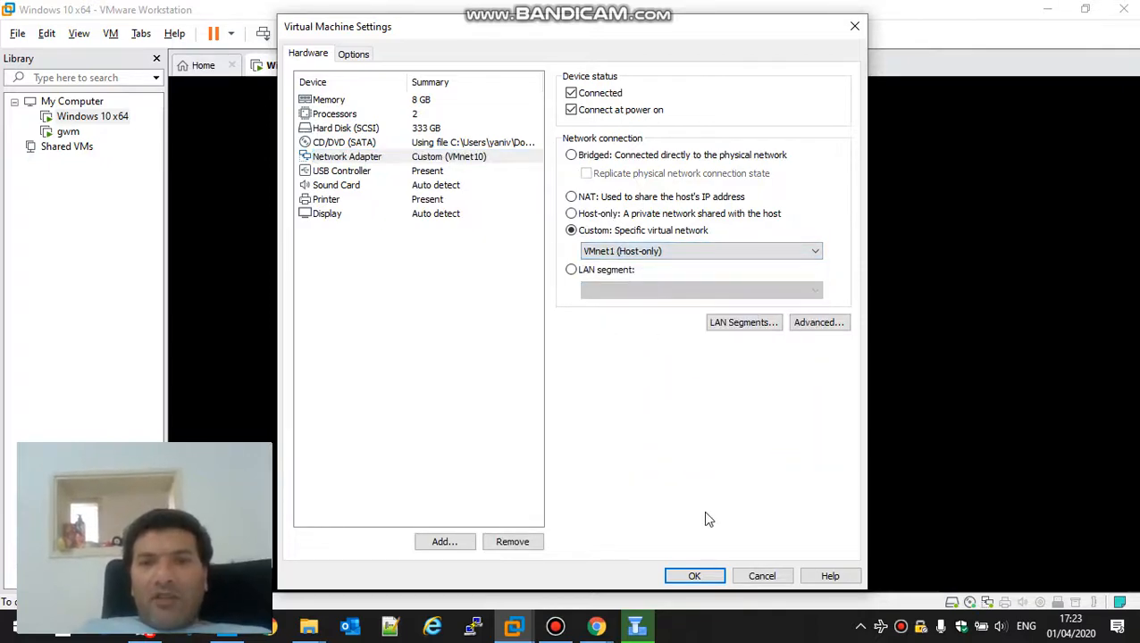
pyautogui.click(697, 576)
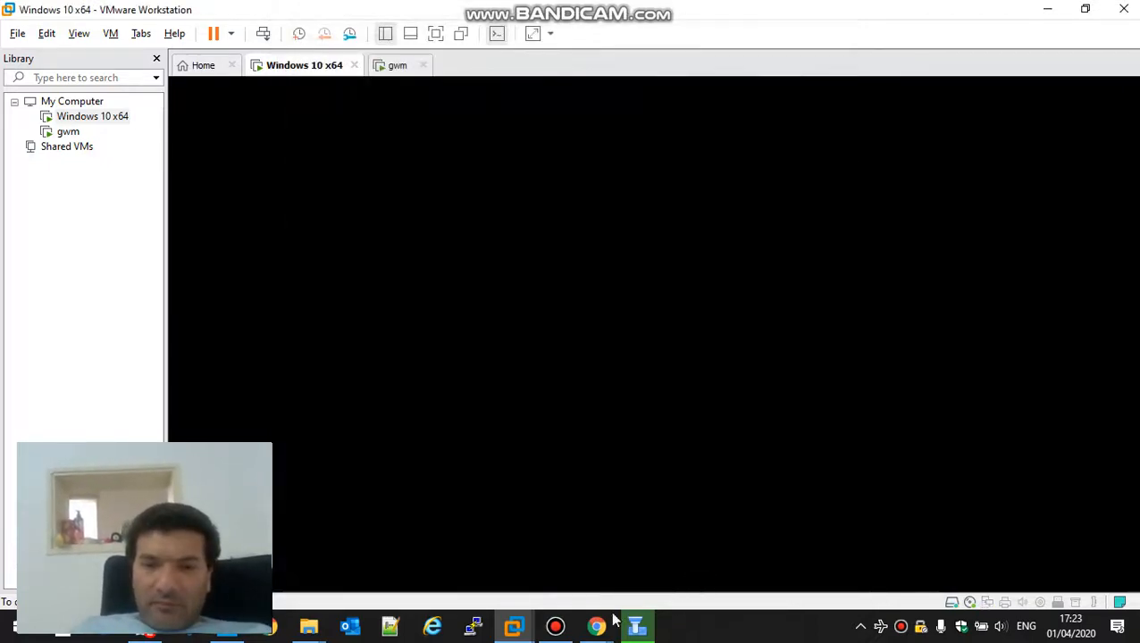
pyautogui.click(558, 628)
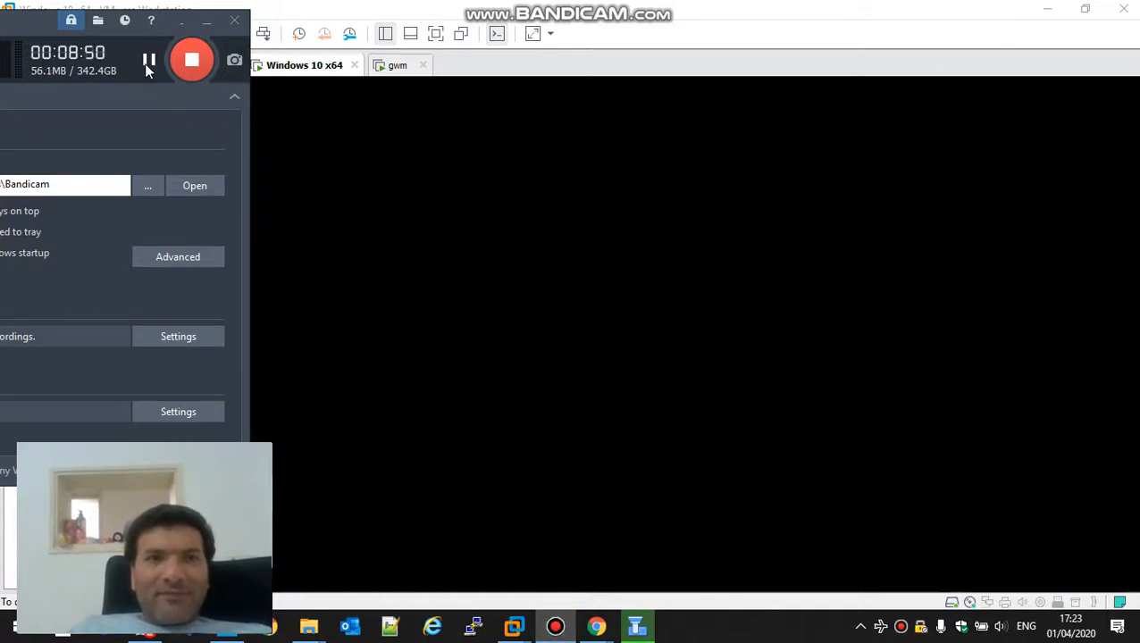
# Step: After the gwm policy install succeeds, pause recording and switch to the Windows 10 x64 VM
pyautogui.click(148, 60)
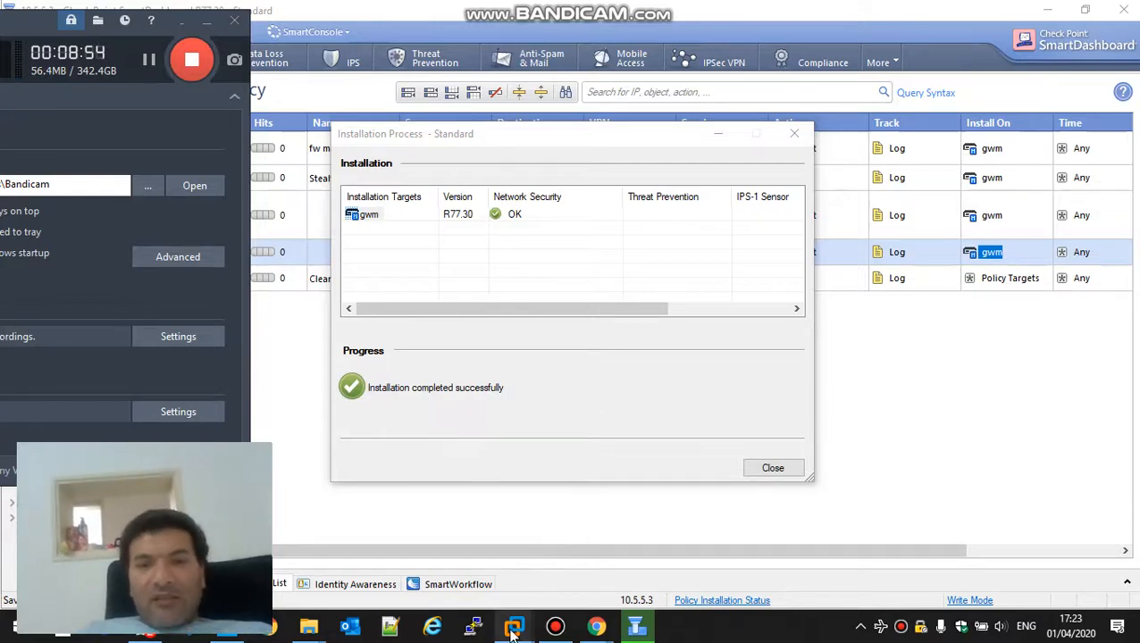
pyautogui.moveTo(515, 627)
pyautogui.click(506, 557)
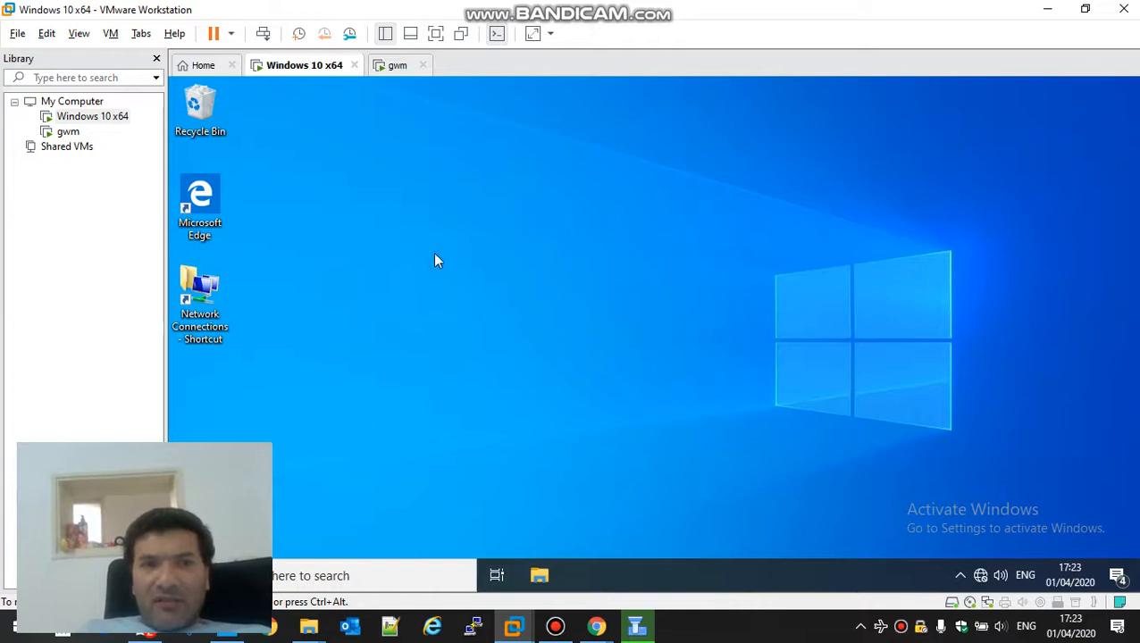
# Step: Inspect Ethernet0's IPv4 properties in Network Connections, leaving them unchanged
pyautogui.doubleClick(200, 295)
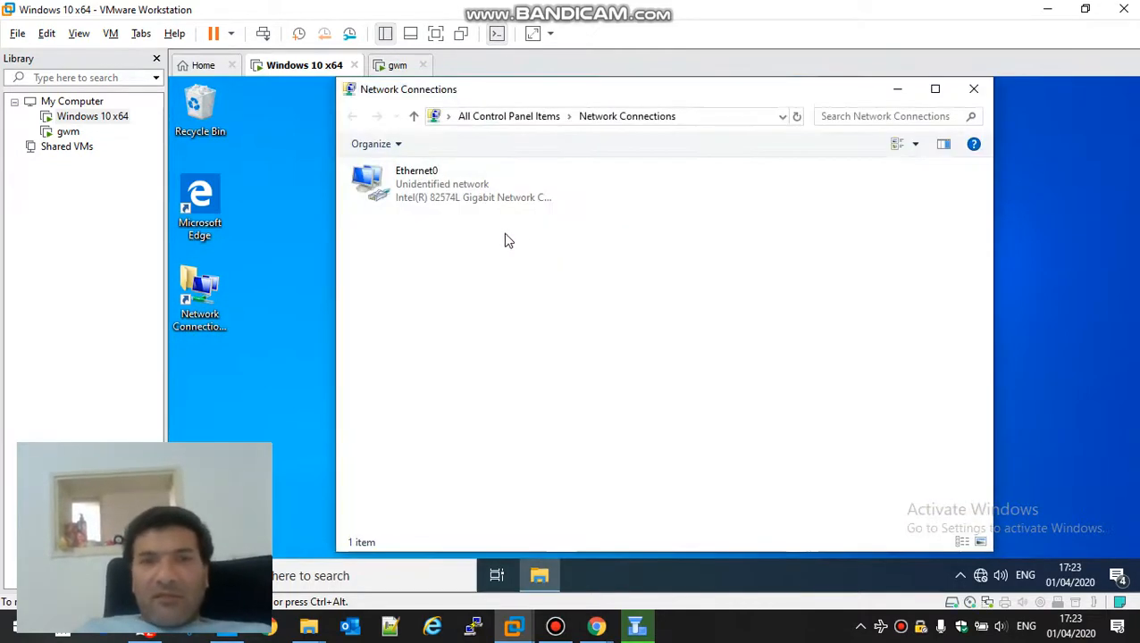
pyautogui.click(430, 196)
pyautogui.rightClick(430, 195)
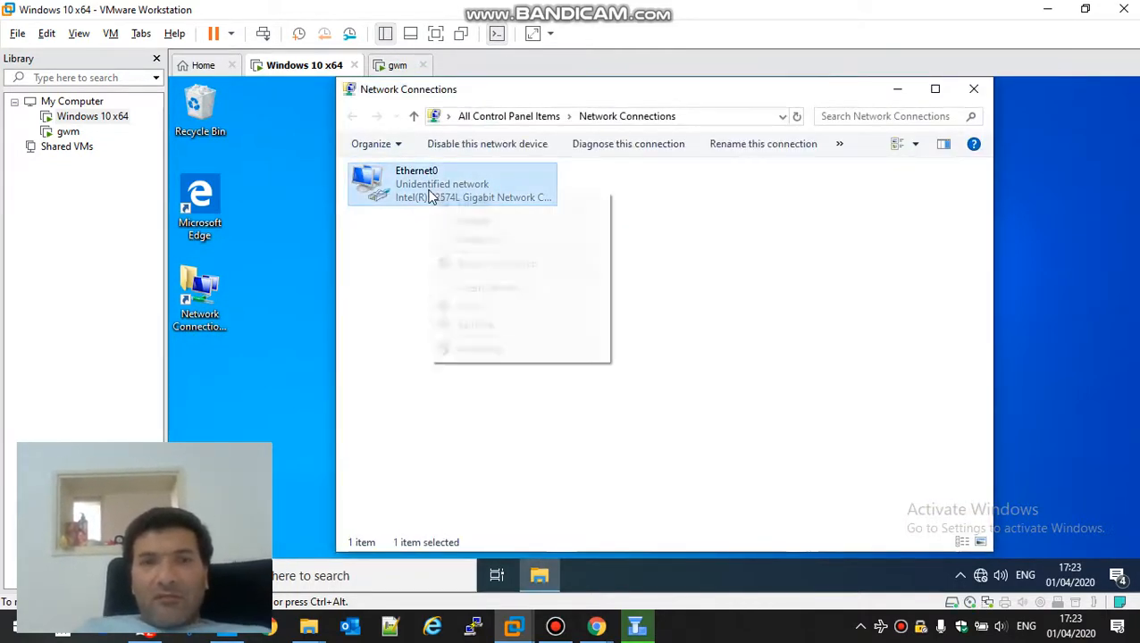
pyautogui.click(482, 353)
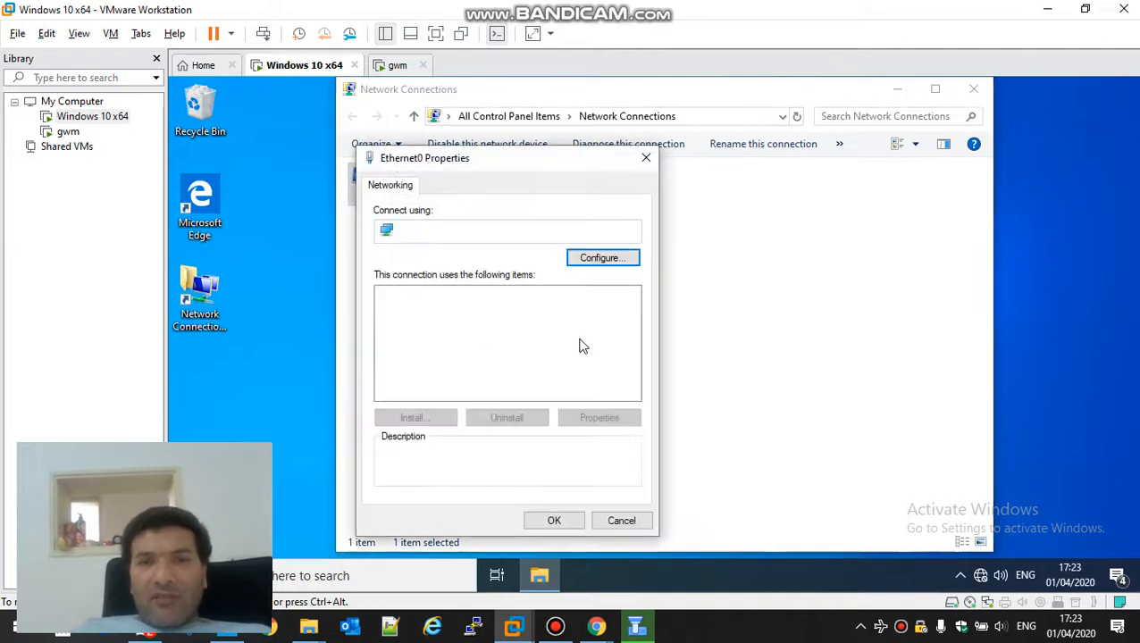
pyautogui.doubleClick(499, 341)
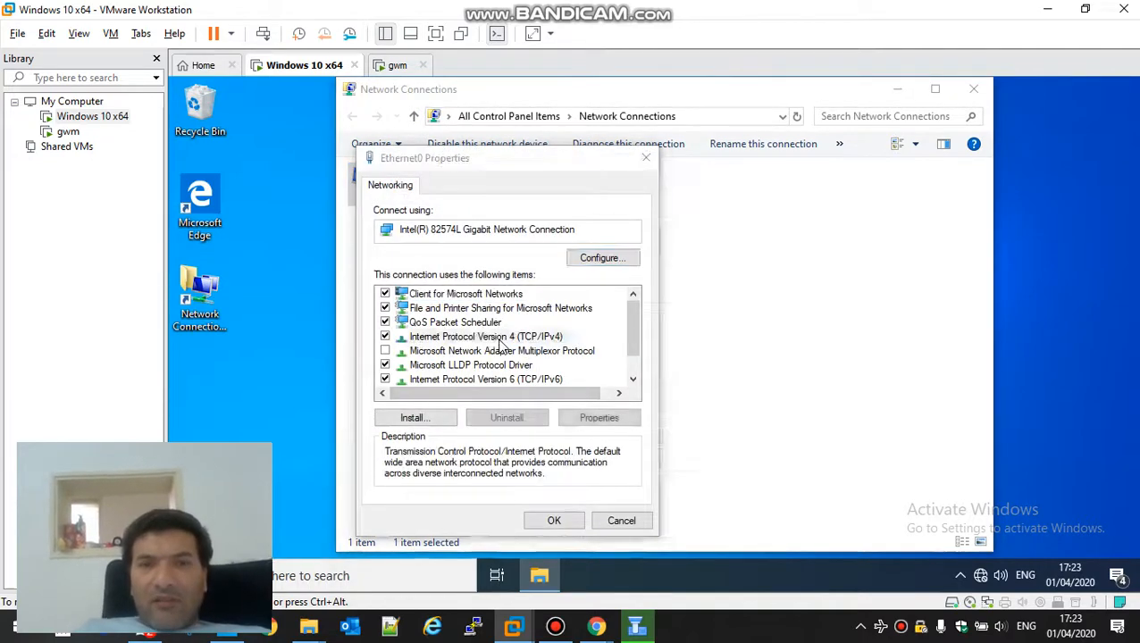
pyautogui.press('Escape')
pyautogui.press('Escape')
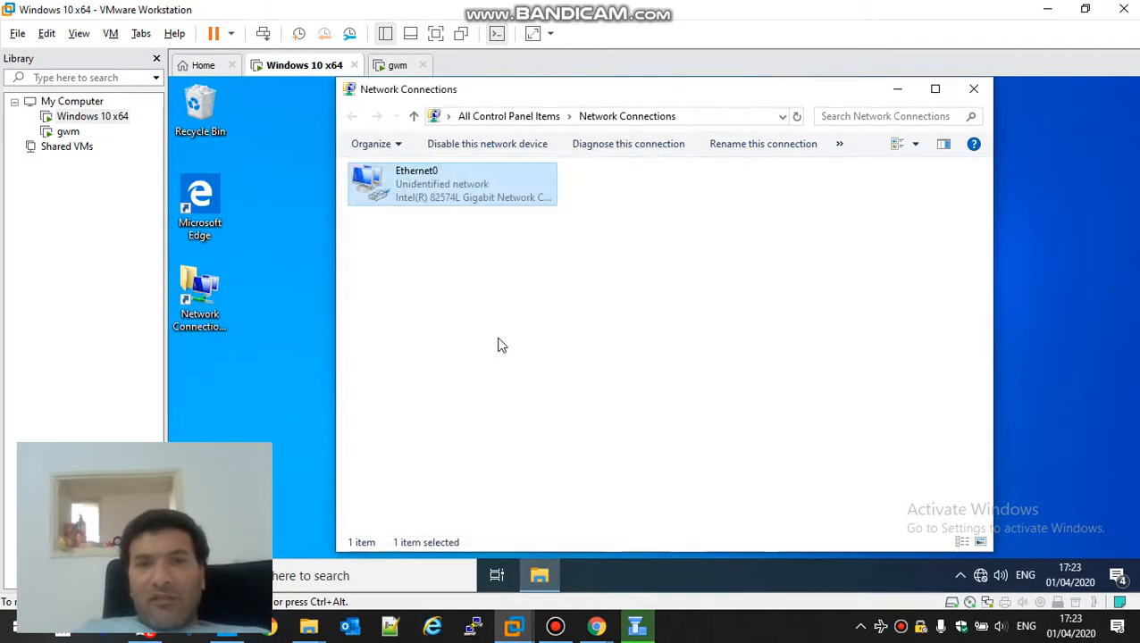
# Step: Disable and re-enable Ethernet0, then confirm its DHCP address 10.5.4.50
pyautogui.click(458, 152)
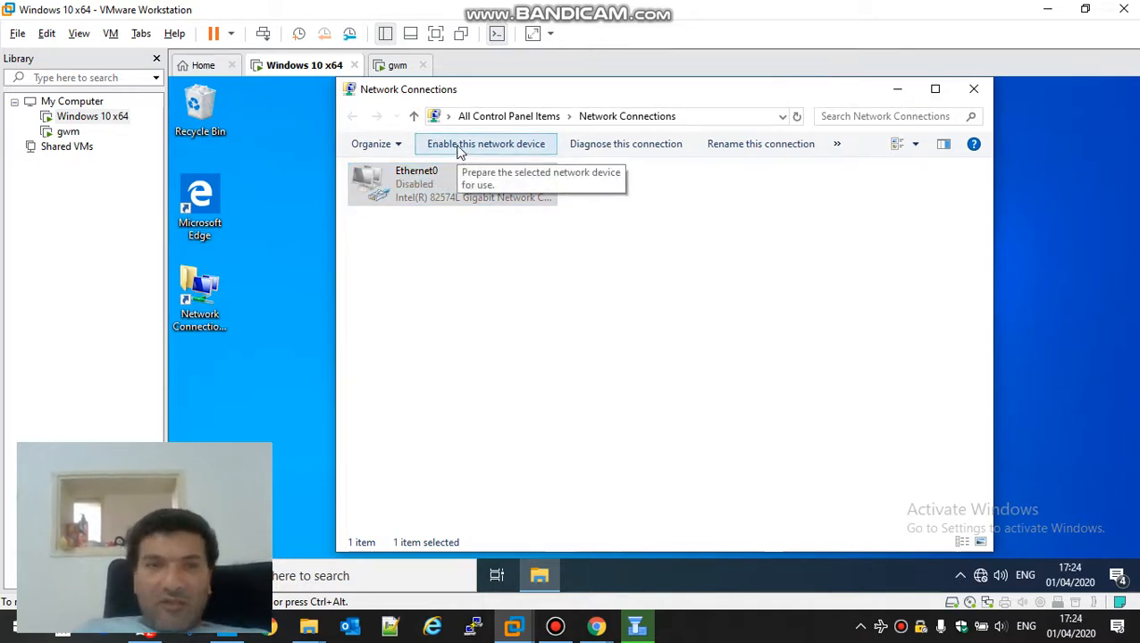
pyautogui.click(458, 149)
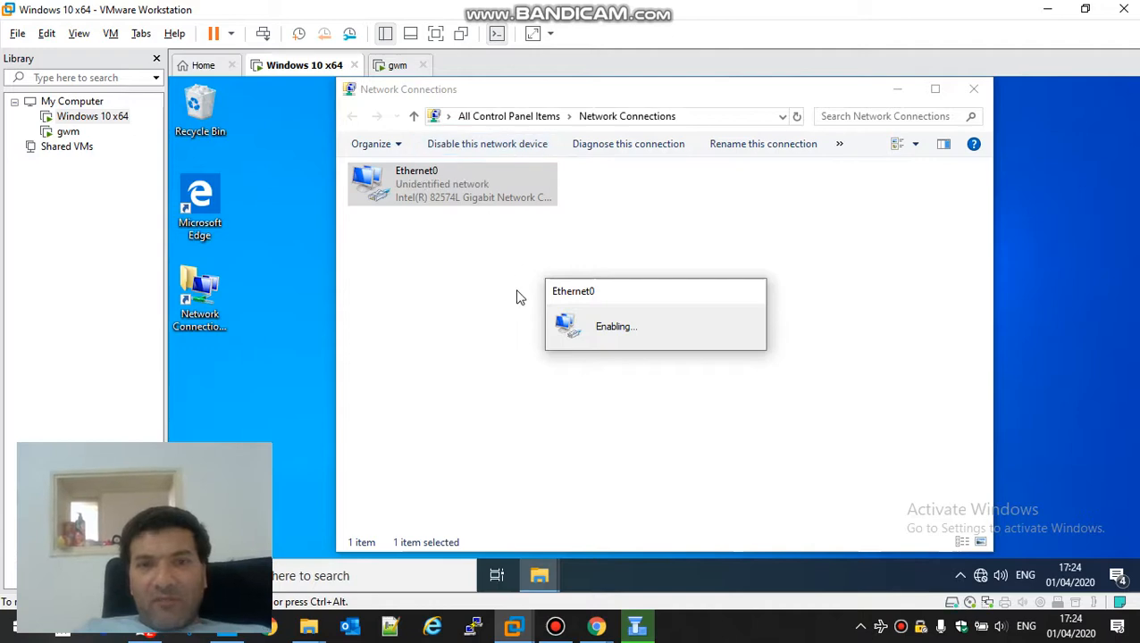
pyautogui.doubleClick(409, 189)
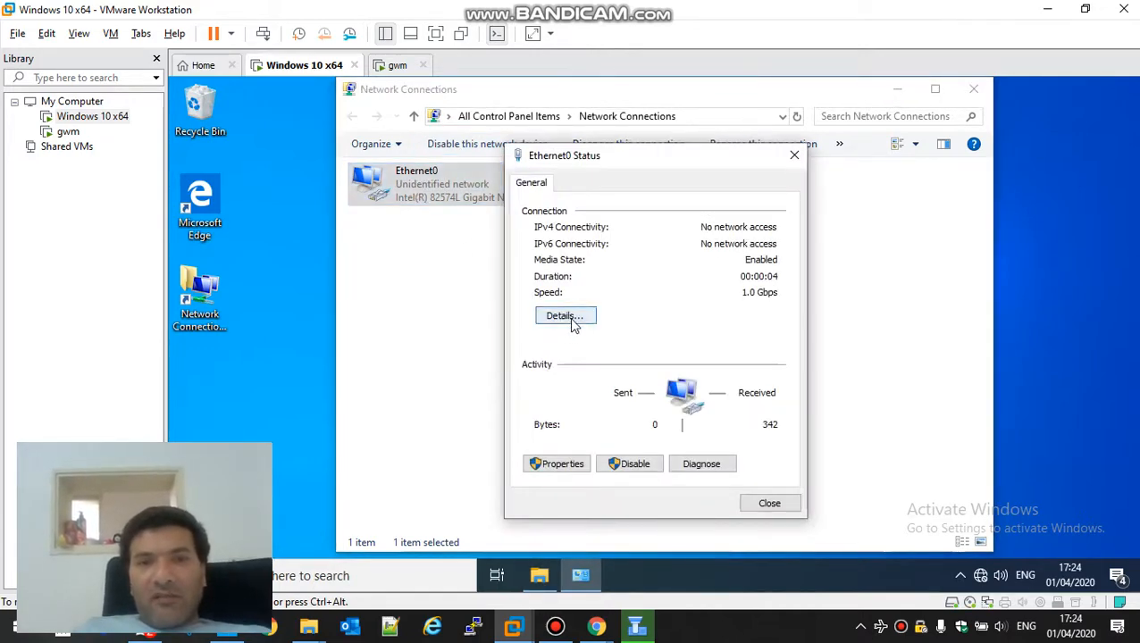
pyautogui.click(571, 322)
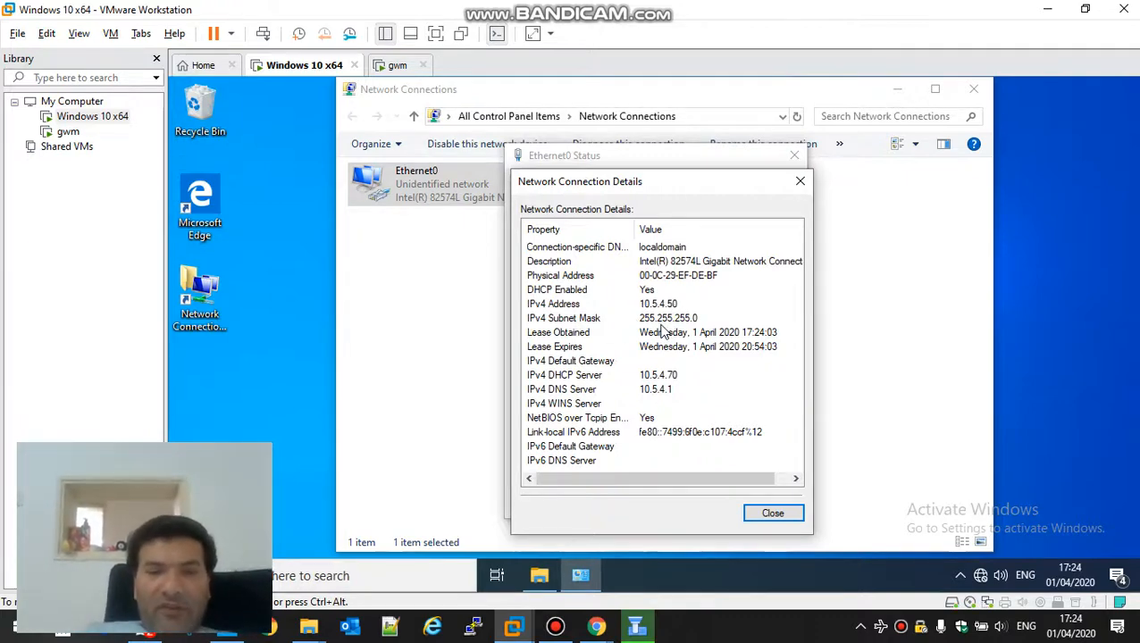
pyautogui.press('super+d')
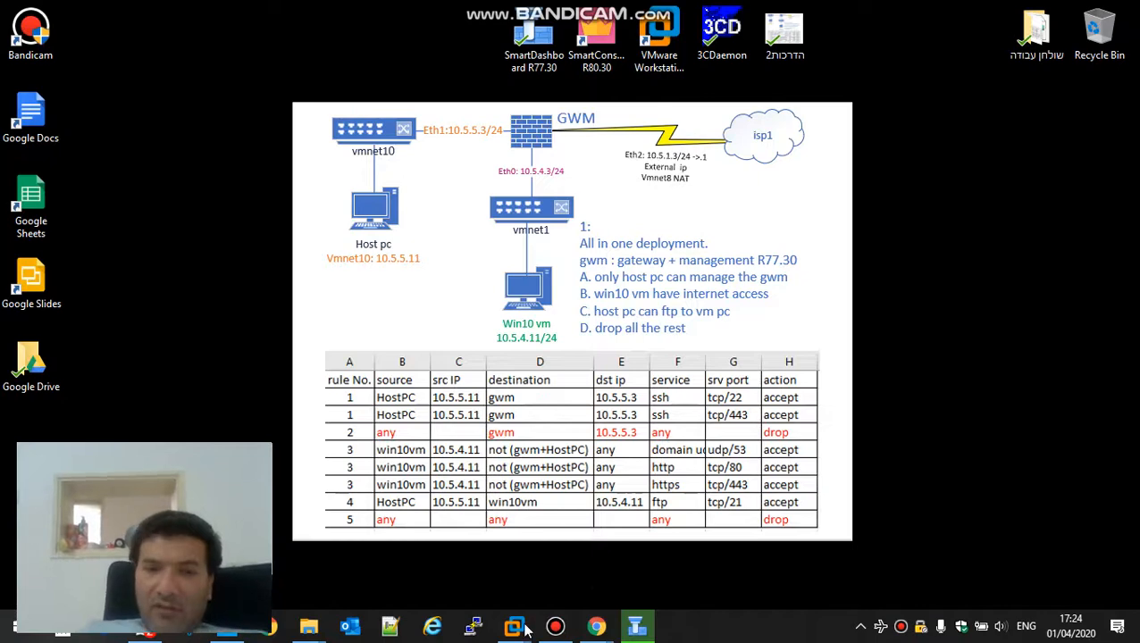
# Step: Bring the VM forward and open Ethernet0's IPv4 properties
pyautogui.moveTo(515, 625)
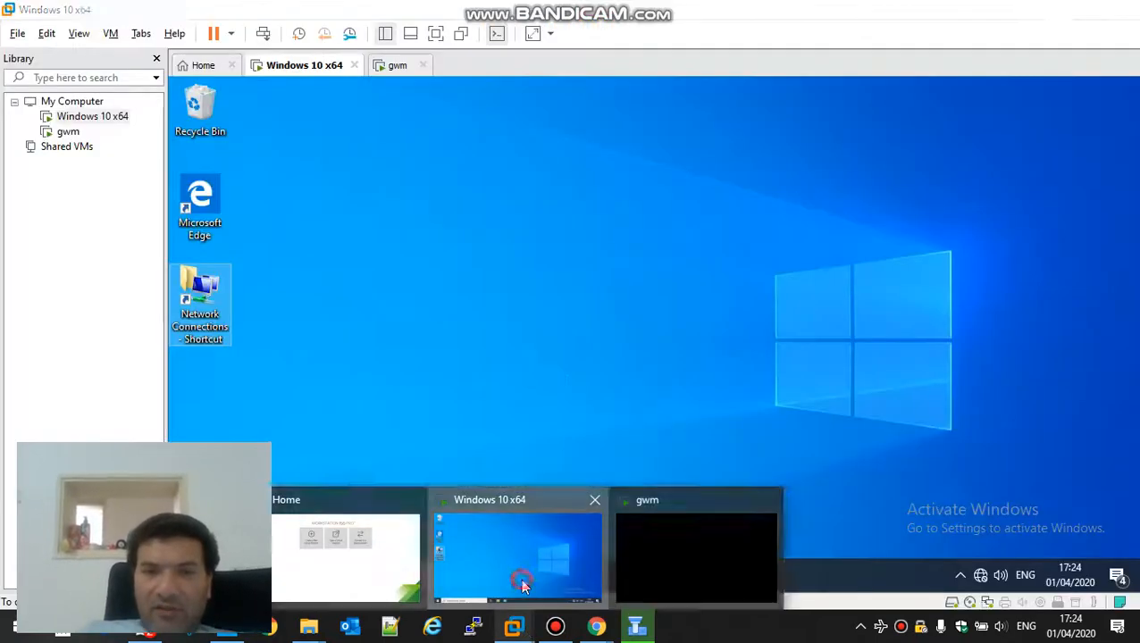
pyautogui.click(520, 578)
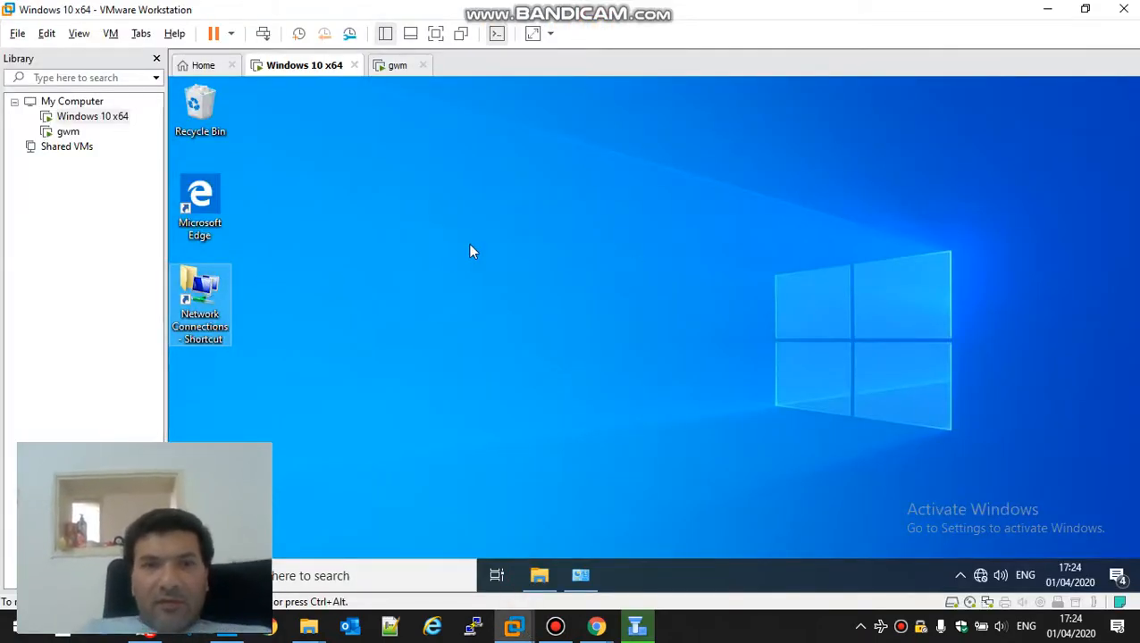
pyautogui.doubleClick(200, 300)
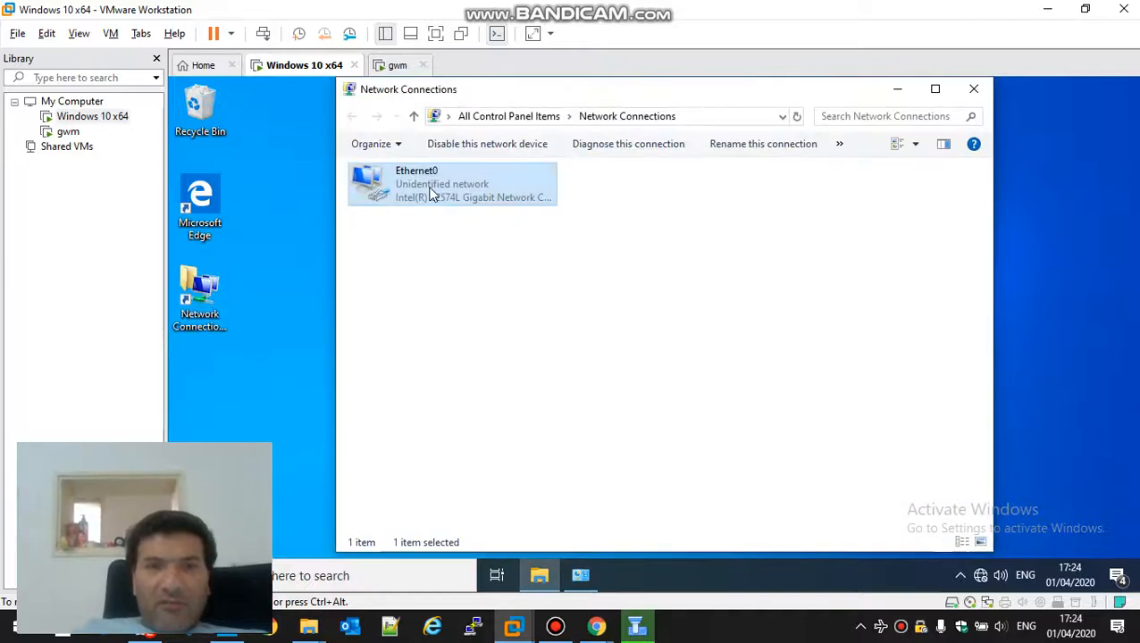
pyautogui.doubleClick(432, 195)
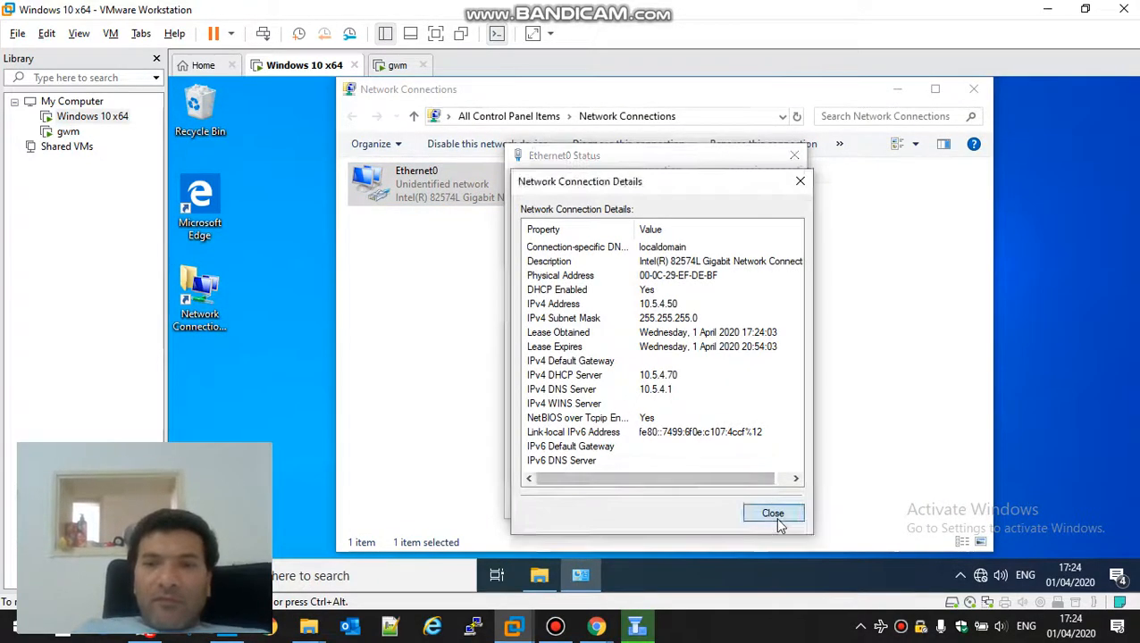
pyautogui.click(772, 513)
pyautogui.click(563, 464)
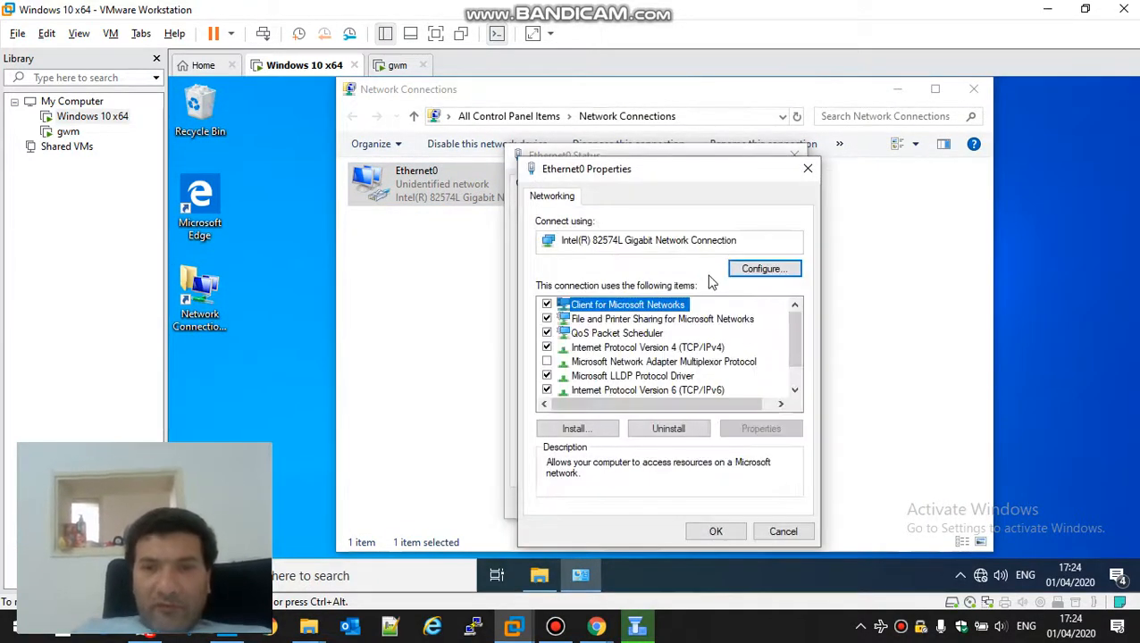
pyautogui.doubleClick(684, 347)
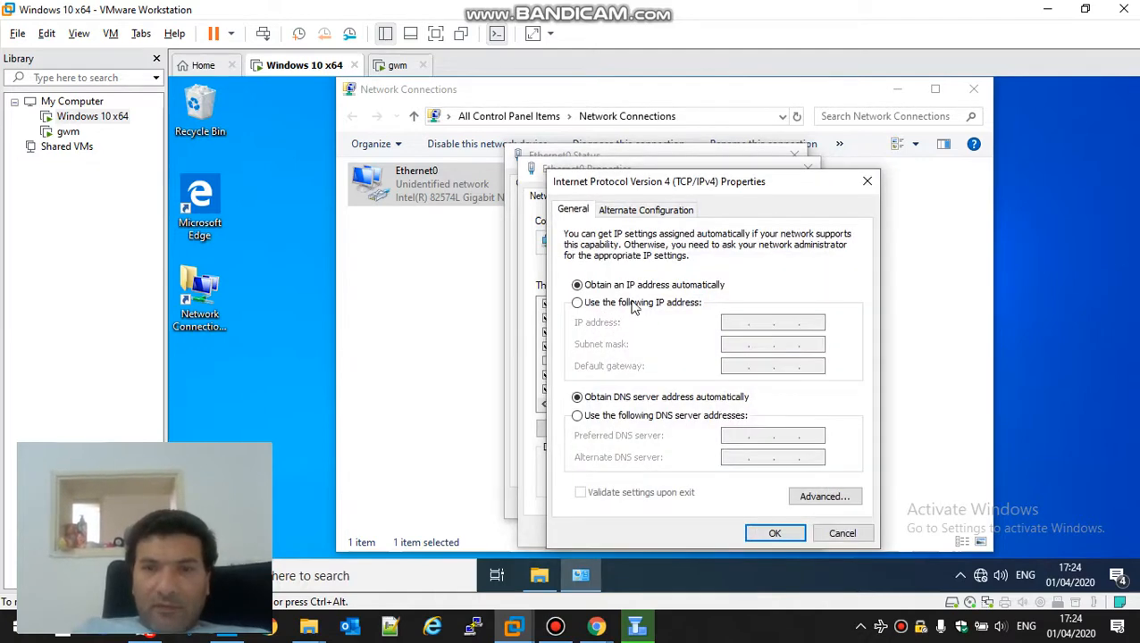
# Step: Set static IP 10.5.4.11, mask 255.255.255.0, gateway 10.5.4.3, DNS 8.8.8.8 and apply
pyautogui.click(632, 303)
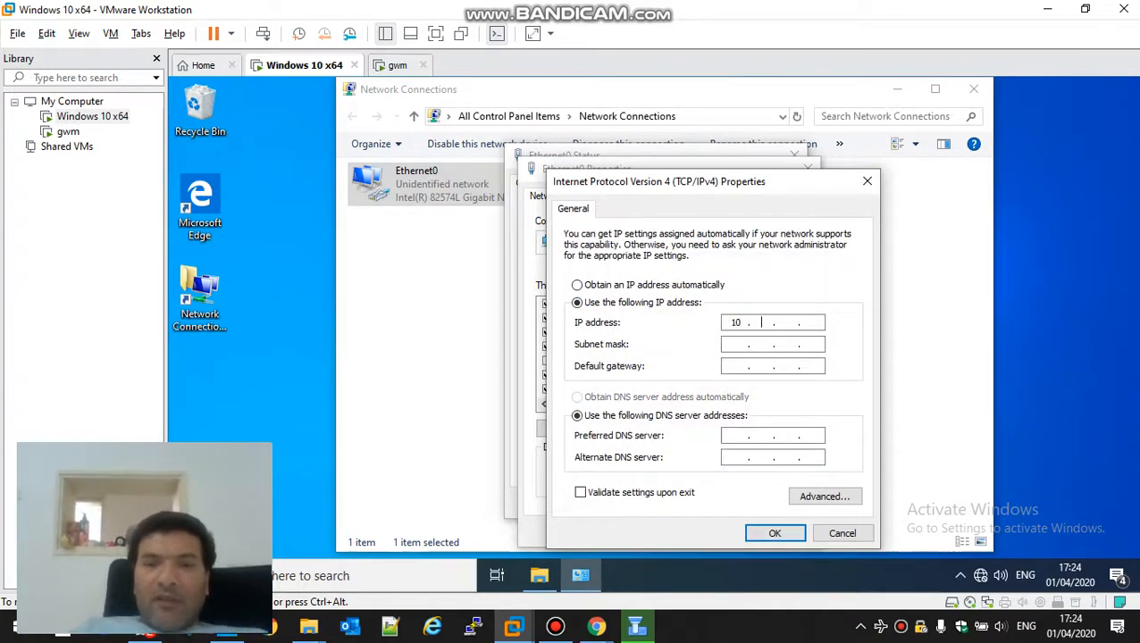
pyautogui.write('10 . 5 . 4 . 11')
pyautogui.press('Tab')
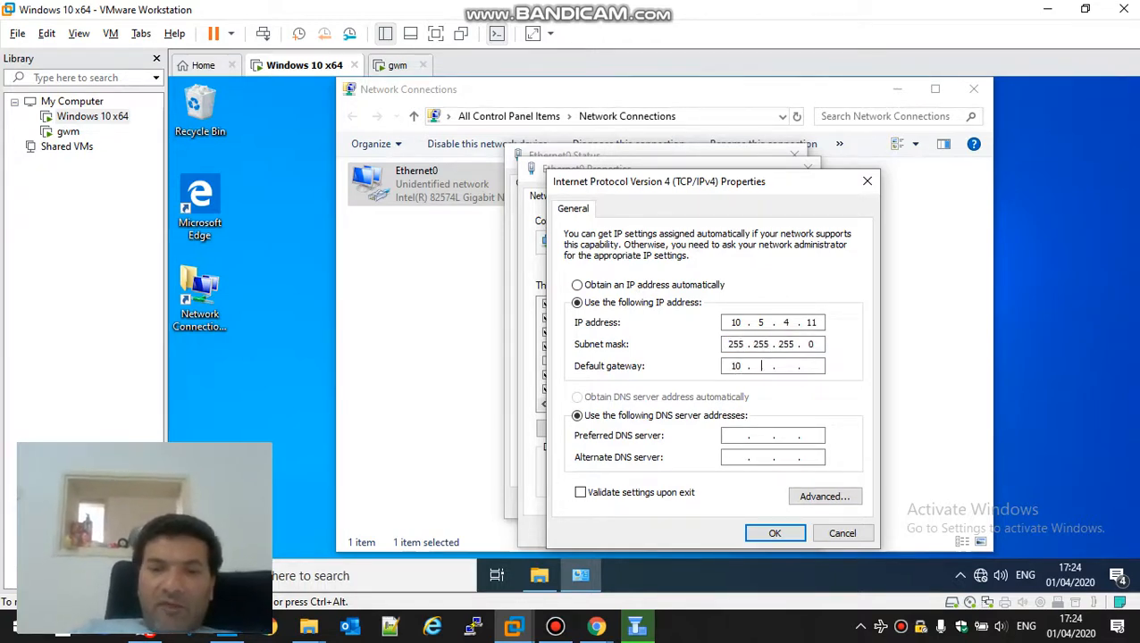
pyautogui.click(738, 436)
pyautogui.write('8 . 8 . 8 . 8')
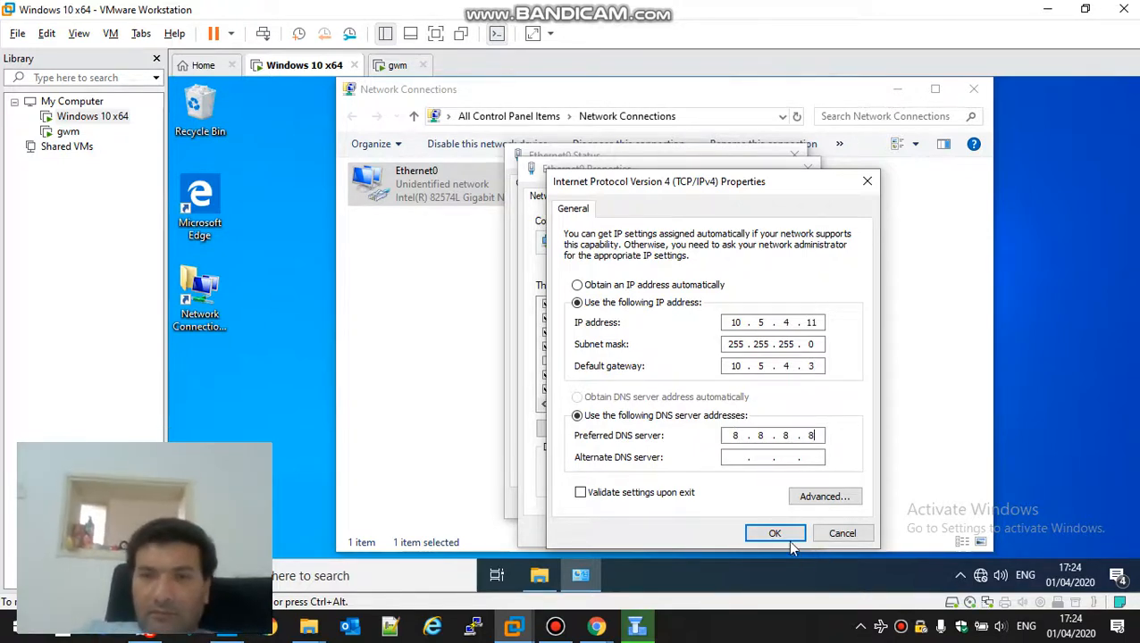
pyautogui.click(787, 539)
pyautogui.click(735, 538)
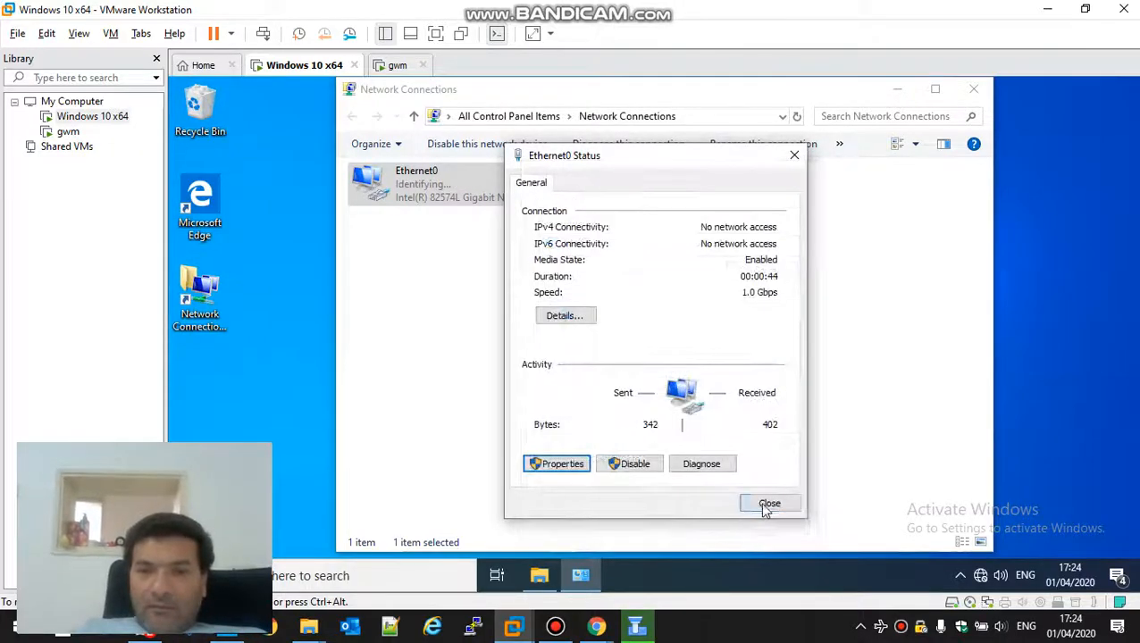